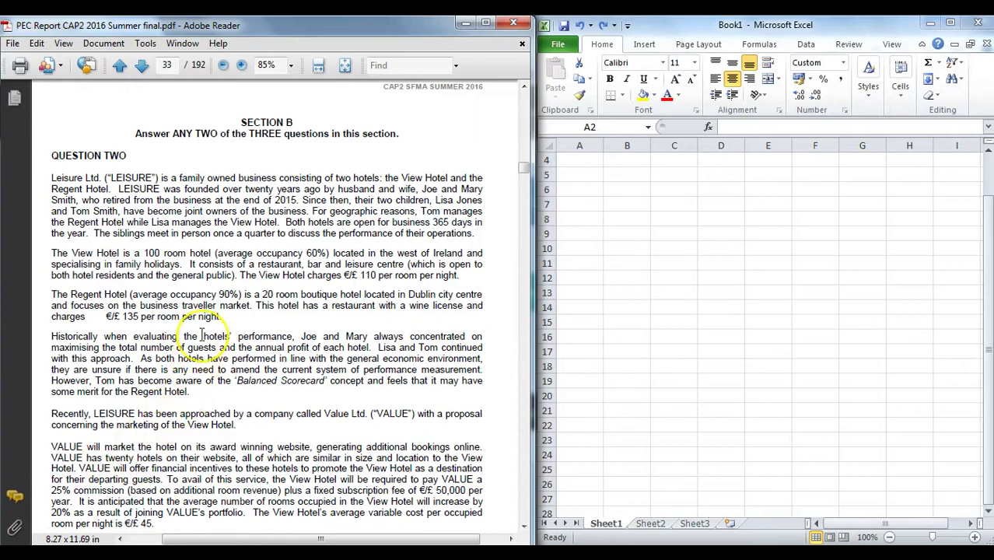
Scroll the exam PDF, then jump to page 51.
{"action": "scroll", "coordinate": [202, 334], "scroll_direction": "down", "scroll_amount": 3}
{"action": "scroll", "coordinate": [203, 334], "scroll_direction": "down", "scroll_amount": 3}
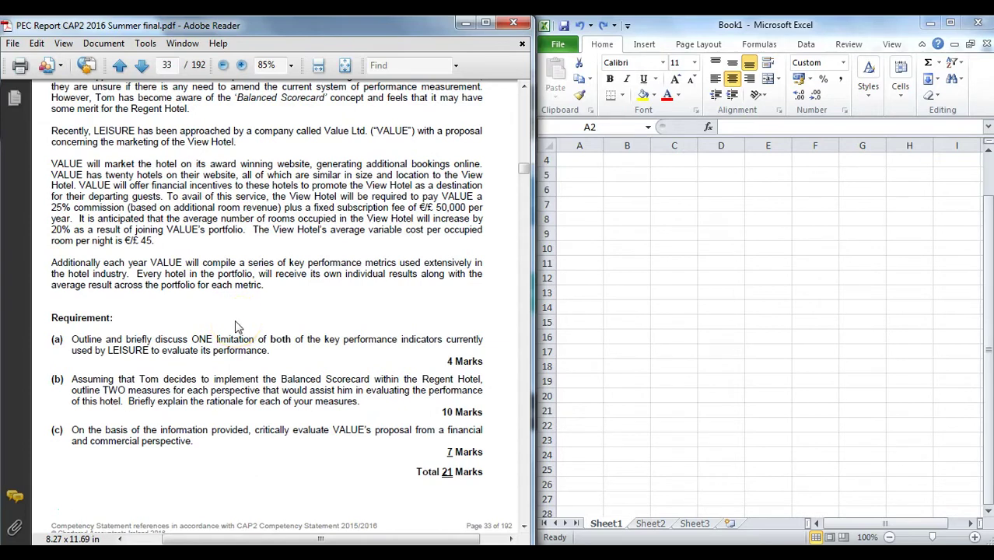
{"action": "scroll", "coordinate": [243, 317], "scroll_direction": "up", "scroll_amount": 4}
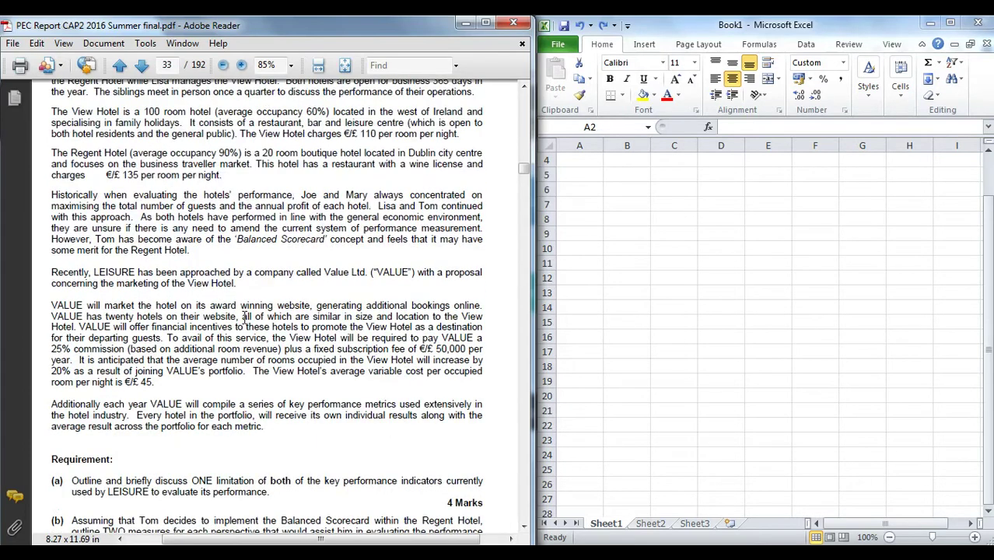
{"action": "scroll", "coordinate": [243, 317], "scroll_direction": "up", "scroll_amount": 3}
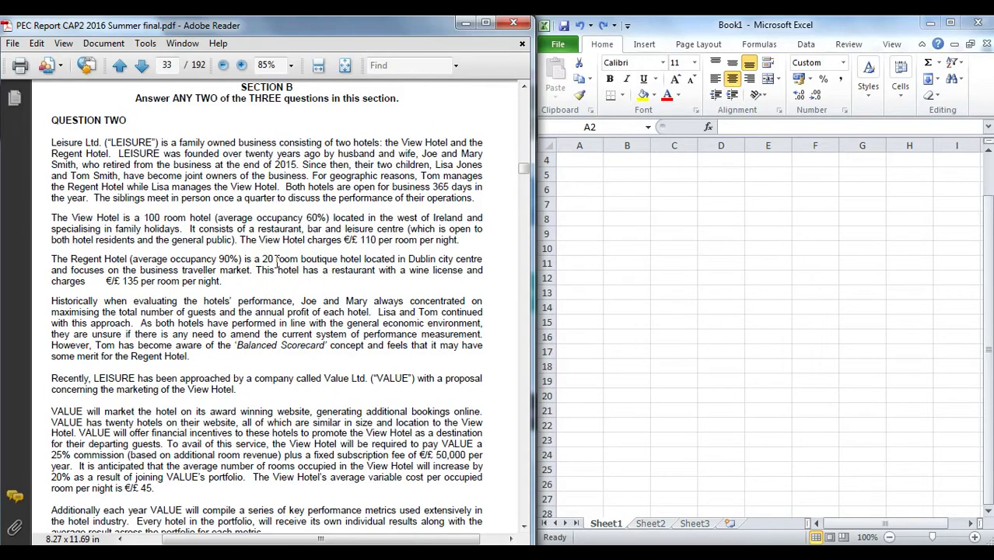
{"action": "left_click", "coordinate": [158, 67]}
{"action": "type", "text": "55"}
{"action": "key", "text": "BackSpace"}
{"action": "type", "text": "1"}
{"action": "key", "text": "Return"}
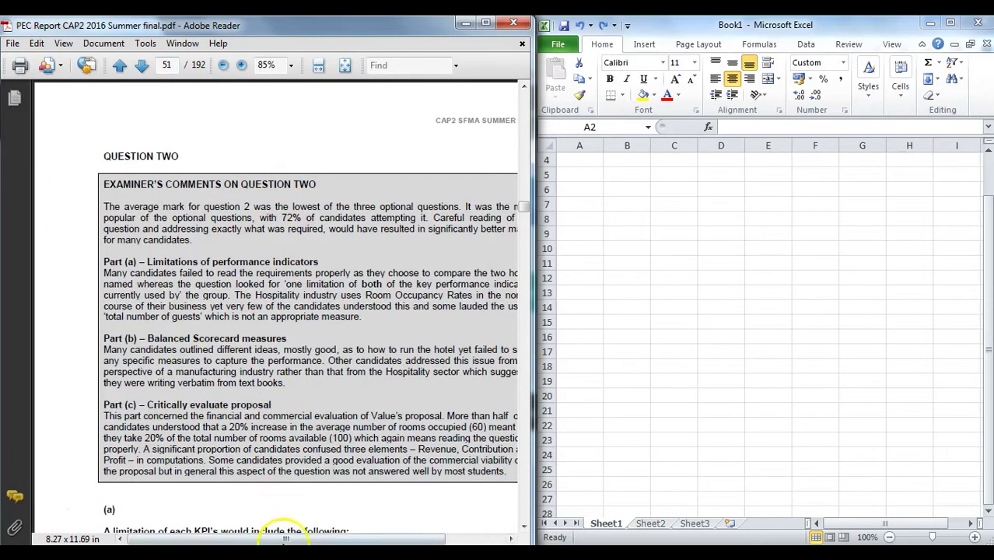
Highlight '72% of candidates attempting it', 'the lowest of the three optional questions' and the careful-reading sentence.
{"action": "left_click_drag", "start_coordinate": [283, 538], "coordinate": [319, 539]}
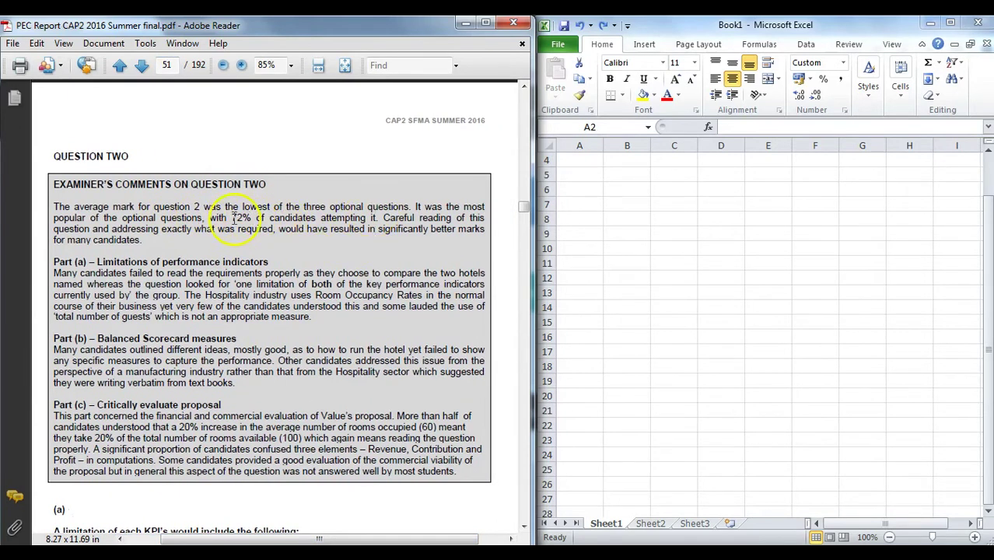
{"action": "left_click_drag", "start_coordinate": [231, 218], "coordinate": [372, 218]}
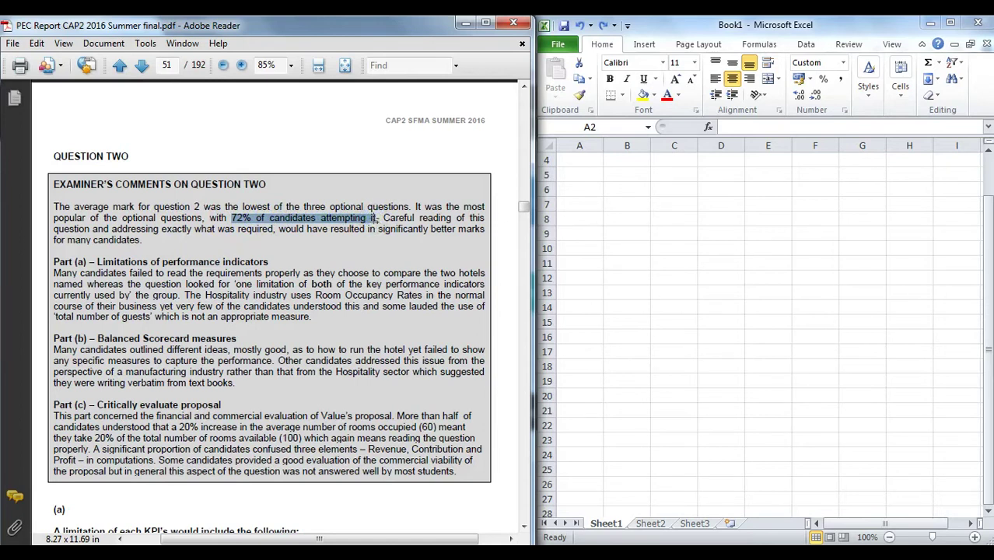
{"action": "left_click_drag", "start_coordinate": [224, 207], "coordinate": [387, 210]}
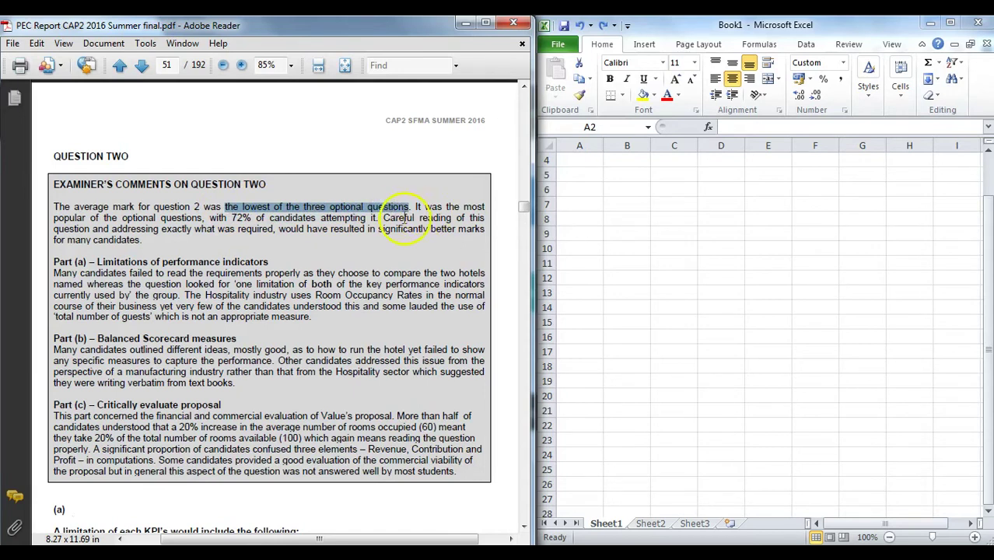
{"action": "double_click", "coordinate": [407, 220]}
{"action": "left_click_drag", "start_coordinate": [406, 220], "coordinate": [268, 226]}
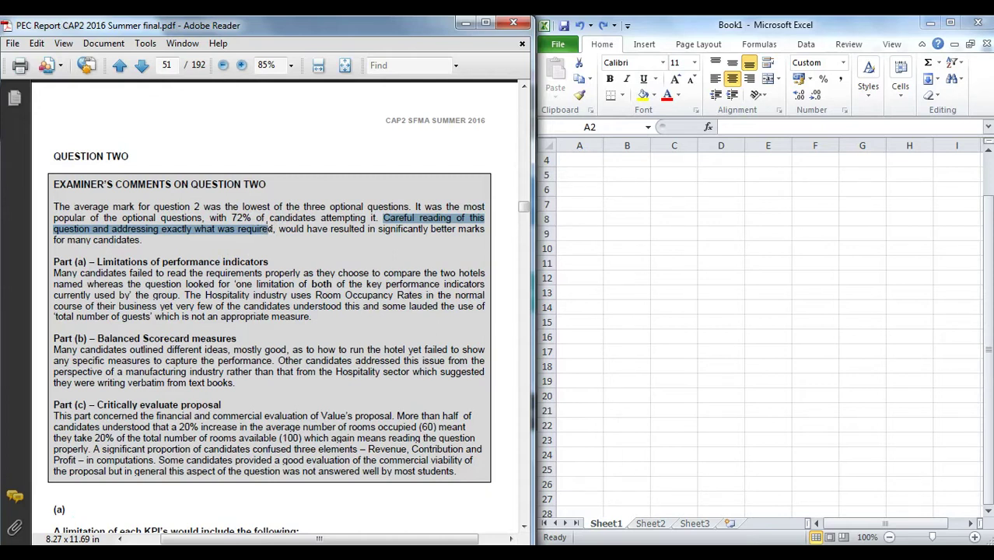
Go to page 33, highlight 'ONE' in requirement (a), then scroll back up.
{"action": "left_click", "coordinate": [161, 65]}
{"action": "type", "text": "33"}
{"action": "key", "text": "Return"}
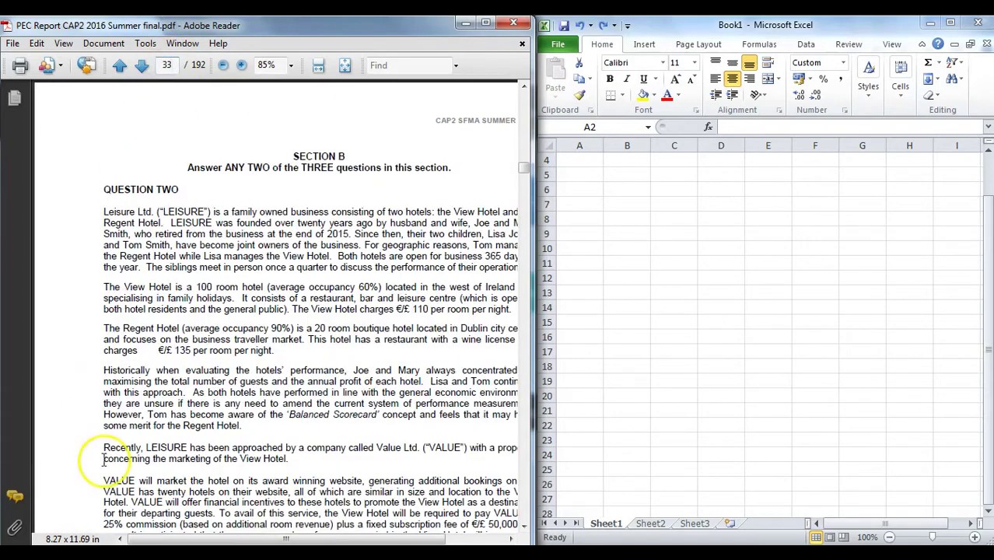
{"action": "scroll", "coordinate": [305, 295], "scroll_direction": "down", "scroll_amount": 5}
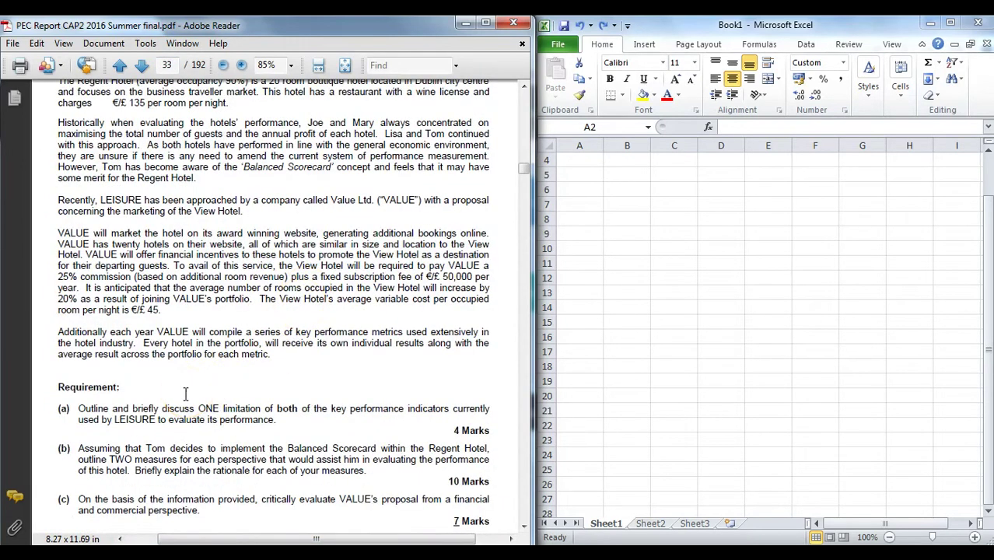
{"action": "left_click_drag", "start_coordinate": [197, 408], "coordinate": [219, 410]}
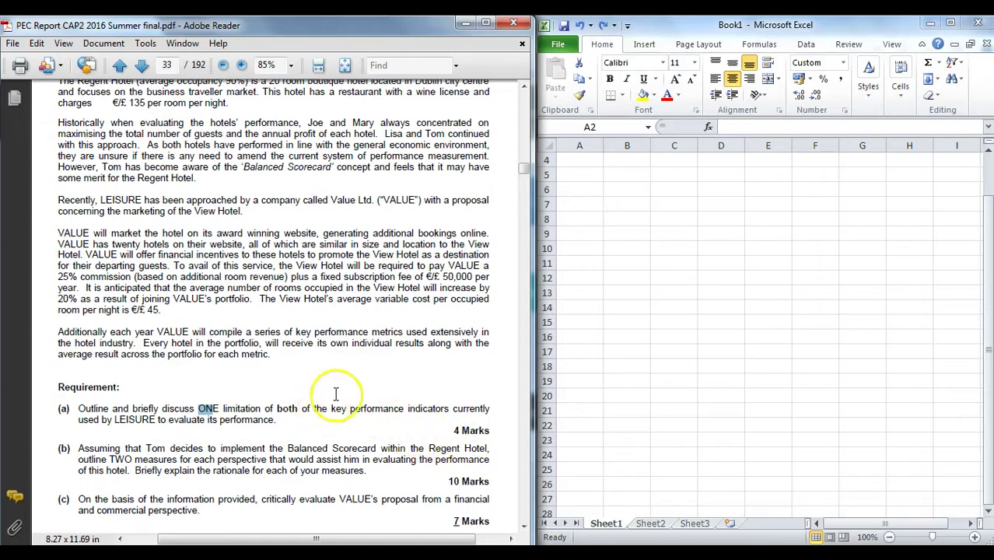
{"action": "scroll", "coordinate": [350, 371], "scroll_direction": "up", "scroll_amount": 5}
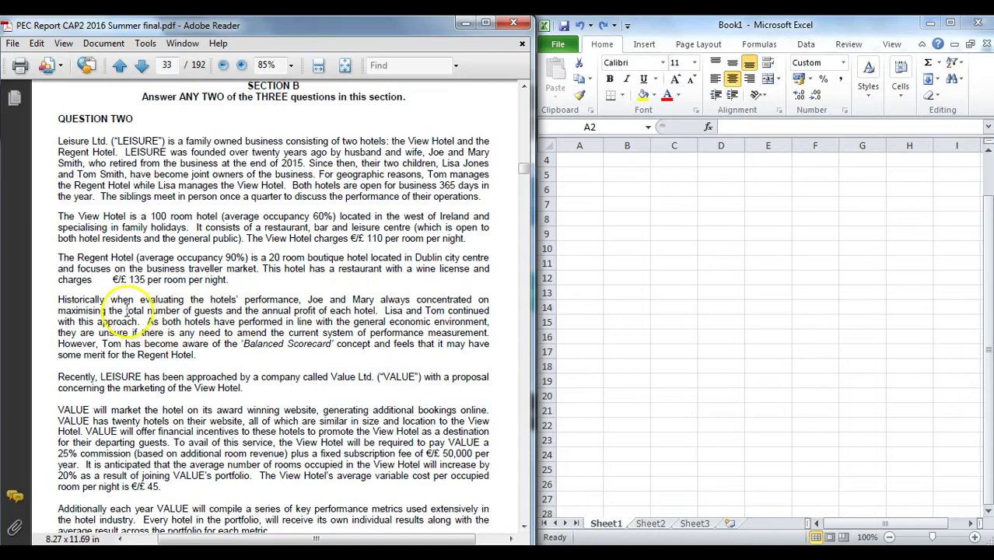
{"action": "left_click_drag", "start_coordinate": [126, 311], "coordinate": [380, 311]}
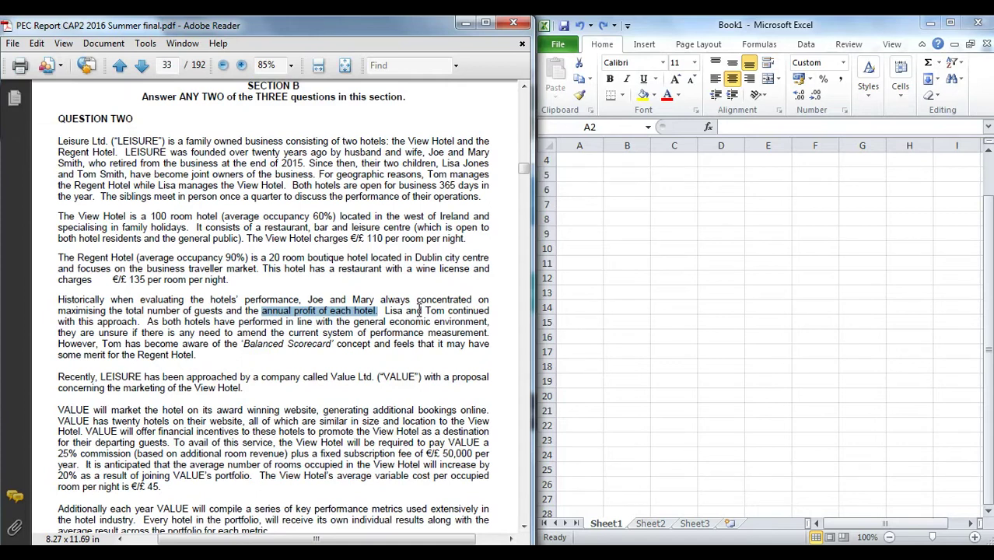
{"action": "scroll", "coordinate": [421, 311], "scroll_direction": "down", "scroll_amount": 6}
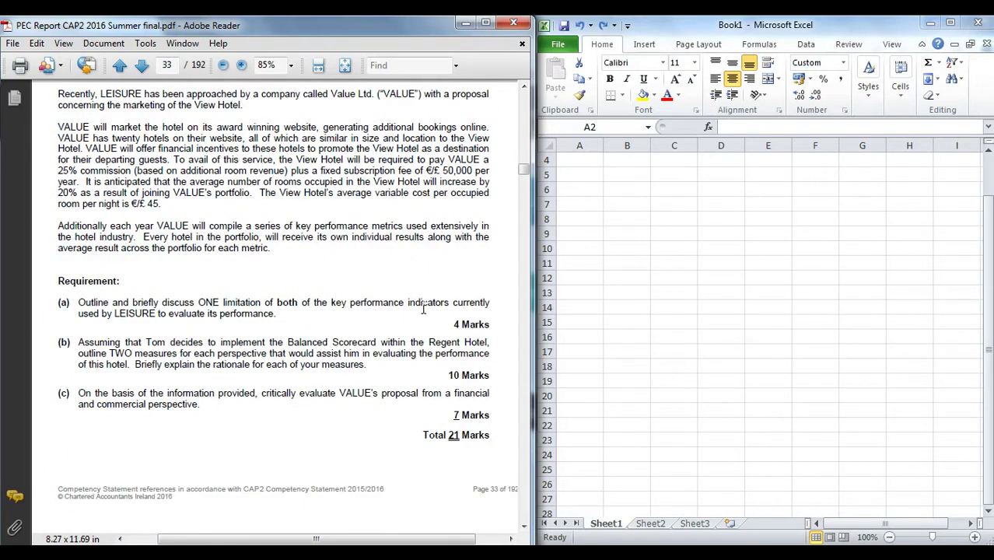
{"action": "left_click", "coordinate": [432, 297]}
{"action": "scroll", "coordinate": [438, 289], "scroll_direction": "up", "scroll_amount": 9}
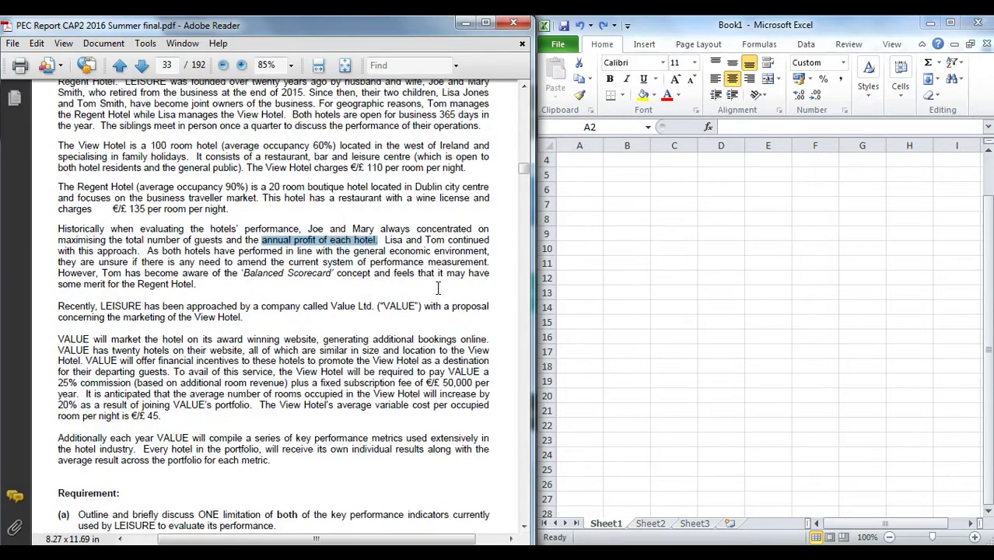
{"action": "left_click", "coordinate": [162, 386]}
{"action": "left_click_drag", "start_coordinate": [126, 382], "coordinate": [220, 383]}
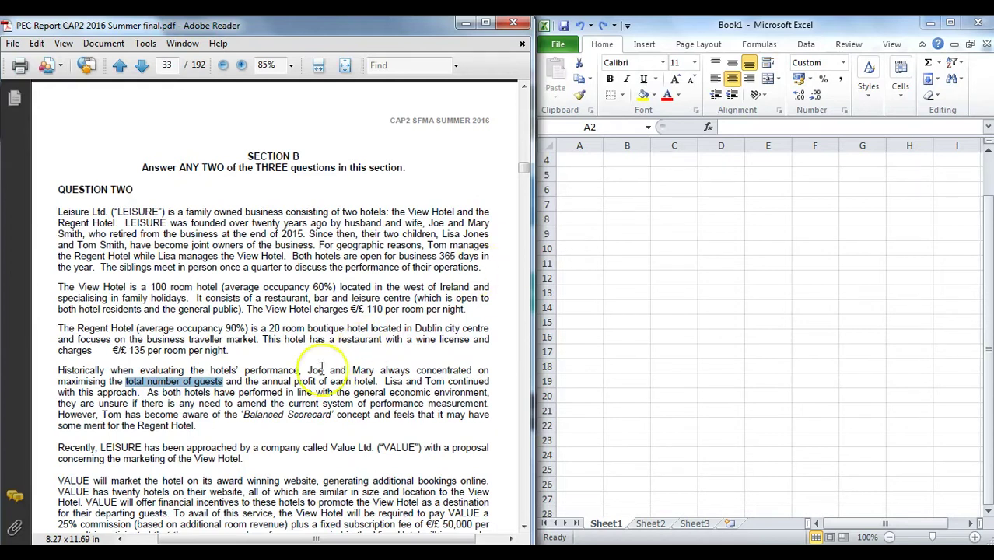
{"action": "left_click_drag", "start_coordinate": [261, 381], "coordinate": [357, 383]}
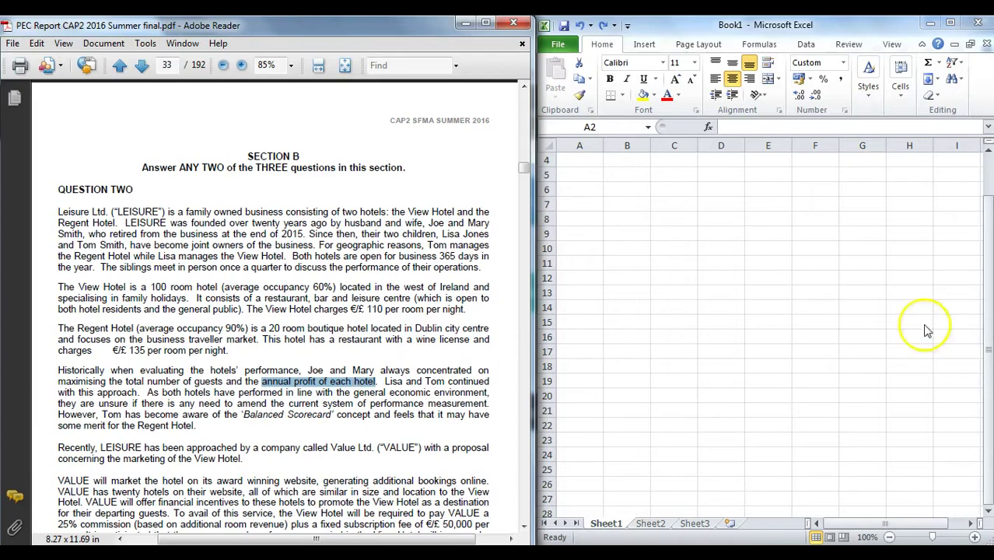
Enter the row labels Rooms, Food, Bar, Gym and Spa down column B from B7.
{"action": "left_click", "coordinate": [634, 203]}
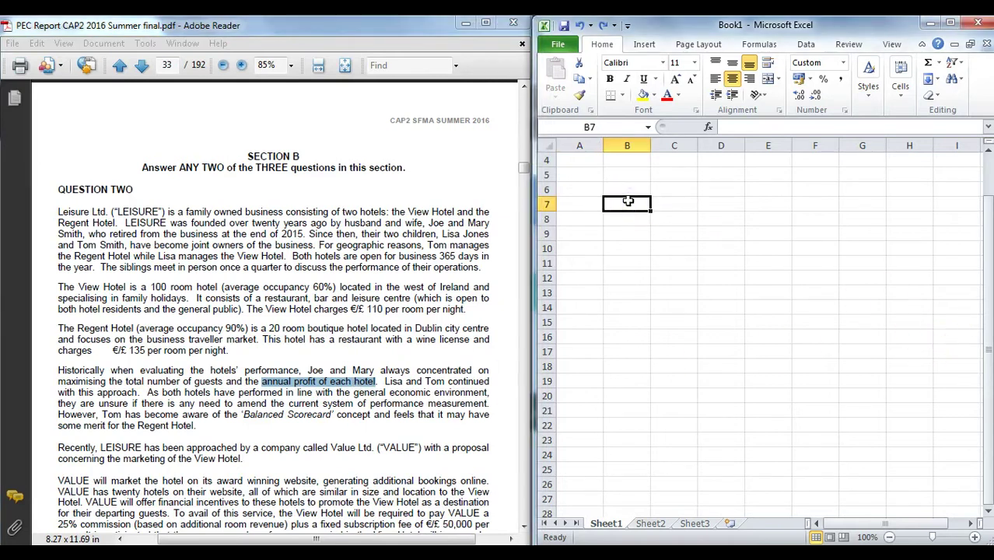
{"action": "type", "text": "Rooms"}
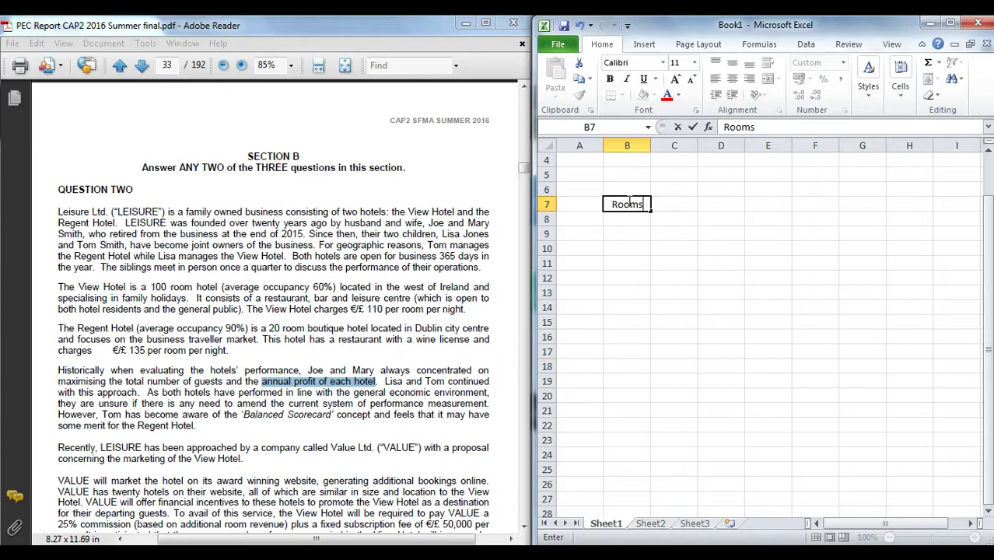
{"action": "key", "text": "Return"}
{"action": "type", "text": "Food"}
{"action": "key", "text": "Return"}
{"action": "type", "text": "Bar"}
{"action": "key", "text": "Return"}
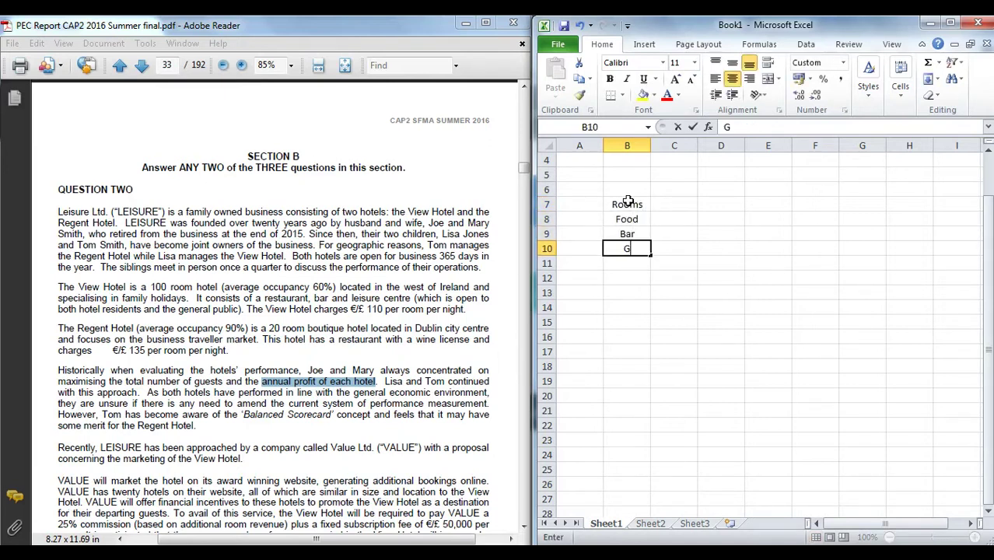
{"action": "type", "text": "Gym"}
{"action": "key", "text": "Return"}
{"action": "type", "text": "Spa"}
{"action": "key", "text": "Return"}
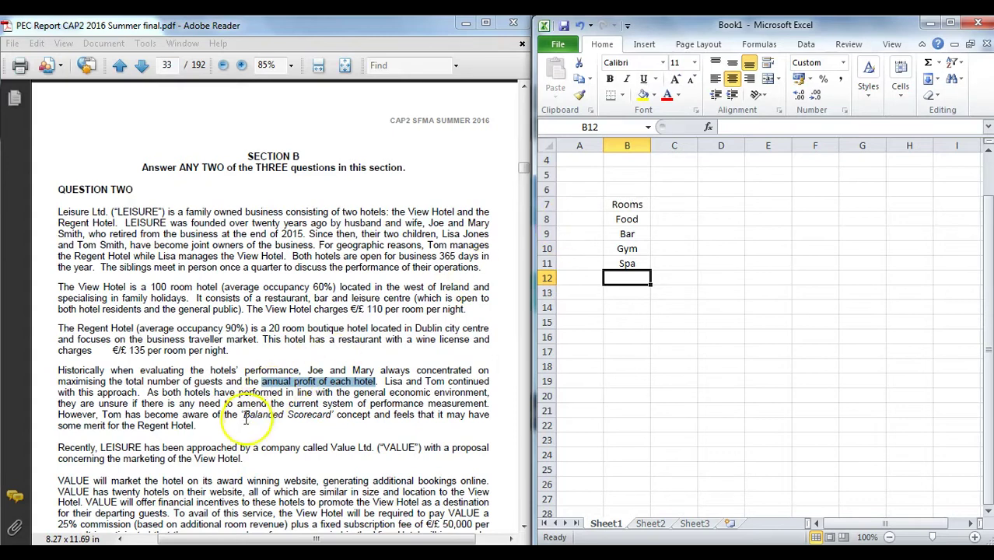
{"action": "left_click_drag", "start_coordinate": [245, 415], "coordinate": [299, 418]}
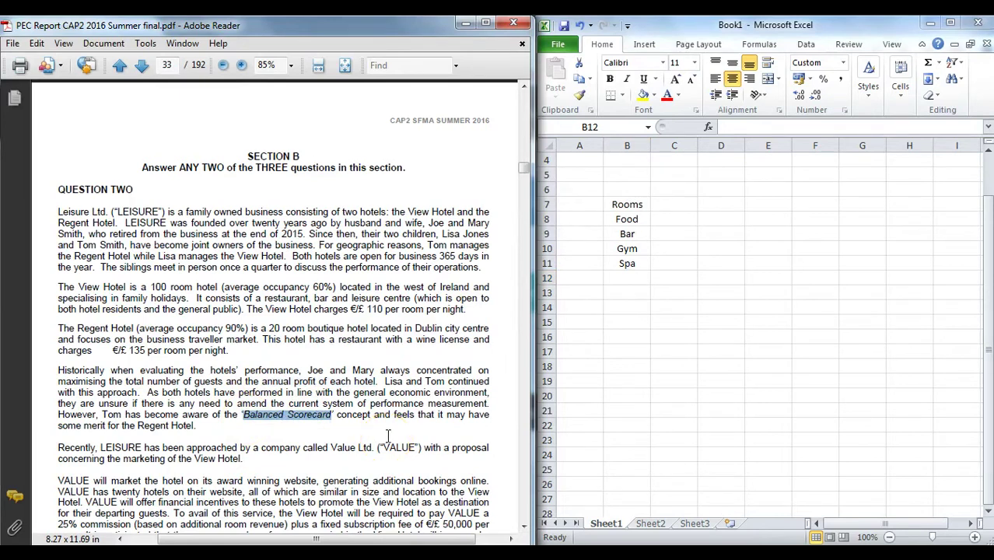
{"action": "scroll", "coordinate": [387, 437], "scroll_direction": "down", "scroll_amount": 8}
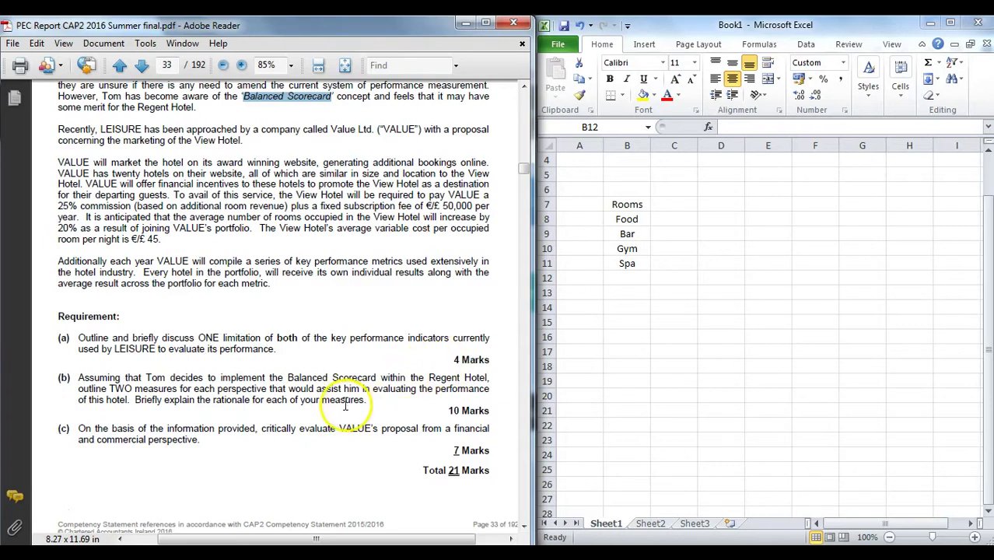
{"action": "scroll", "coordinate": [337, 333], "scroll_direction": "up", "scroll_amount": 5}
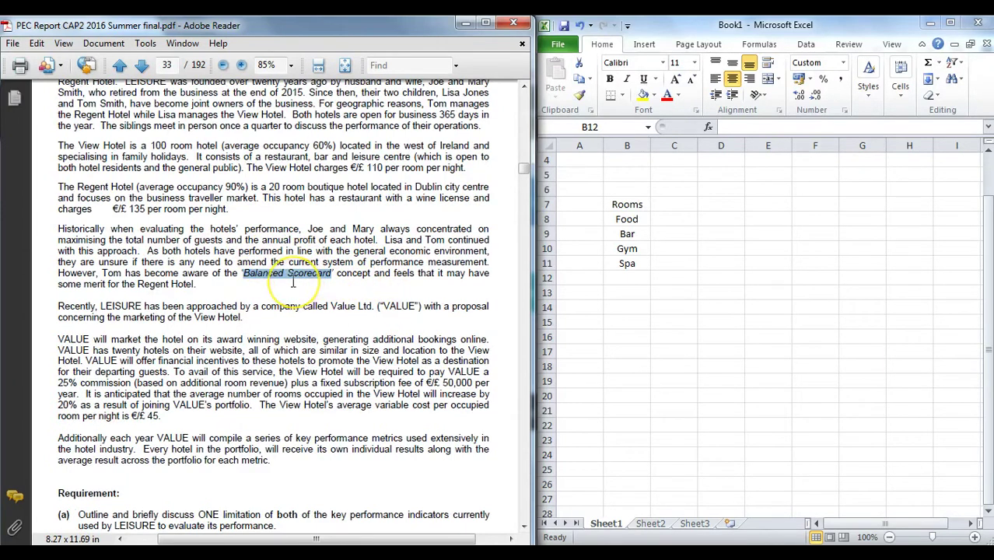
{"action": "scroll", "coordinate": [295, 282], "scroll_direction": "down", "scroll_amount": 4}
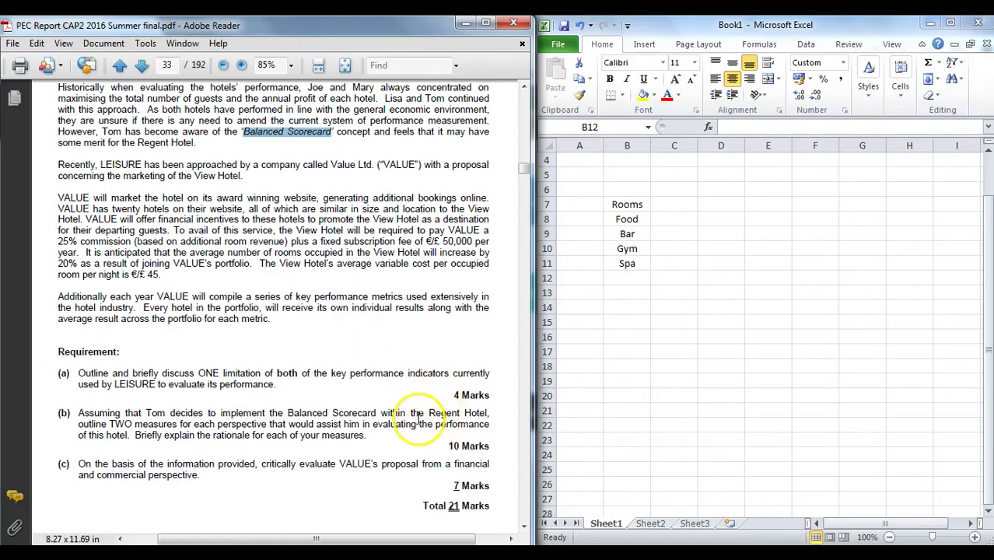
{"action": "left_click_drag", "start_coordinate": [109, 424], "coordinate": [249, 428]}
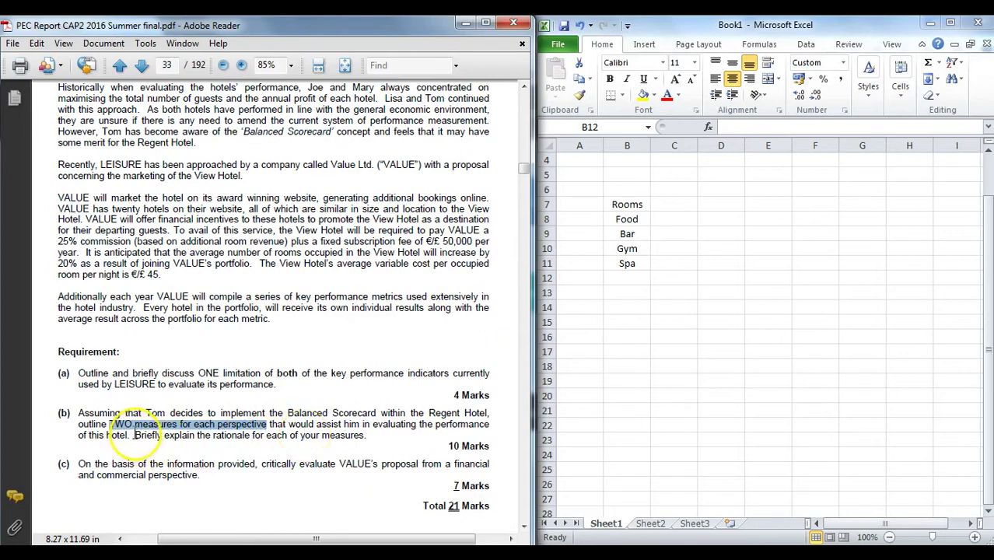
{"action": "left_click_drag", "start_coordinate": [136, 435], "coordinate": [370, 446]}
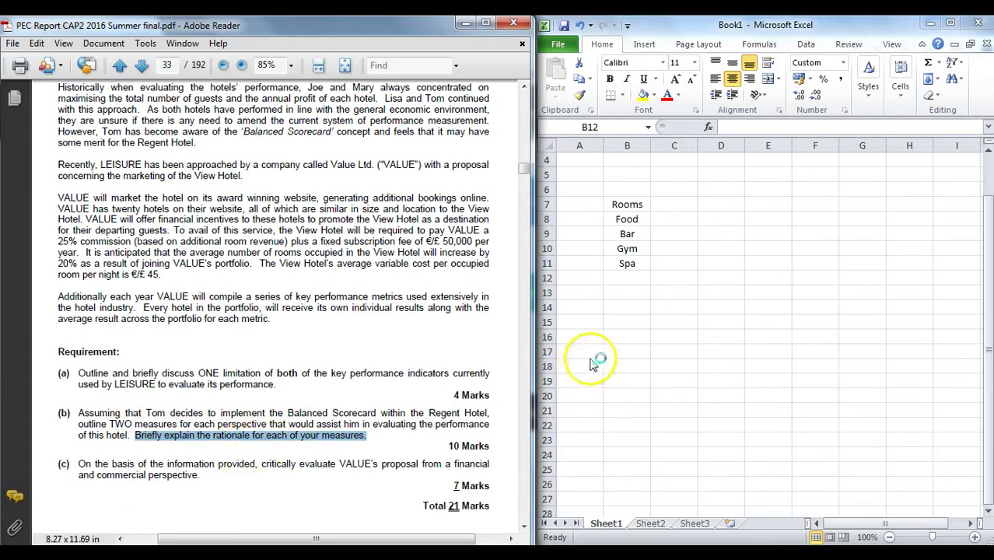
Type the headings Perspectives, Financial and Customer down column B starting at B15.
{"action": "left_click", "coordinate": [632, 324]}
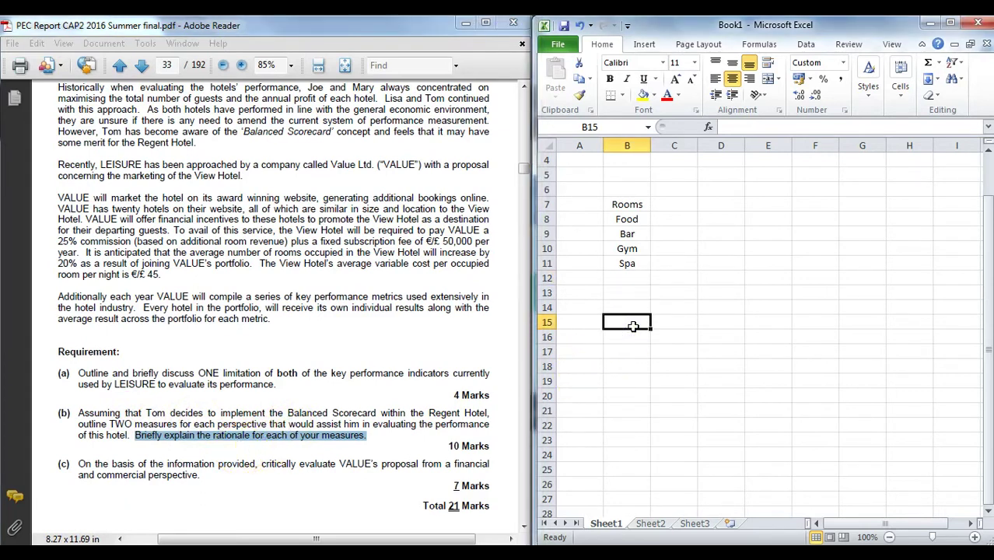
{"action": "type", "text": "Per"}
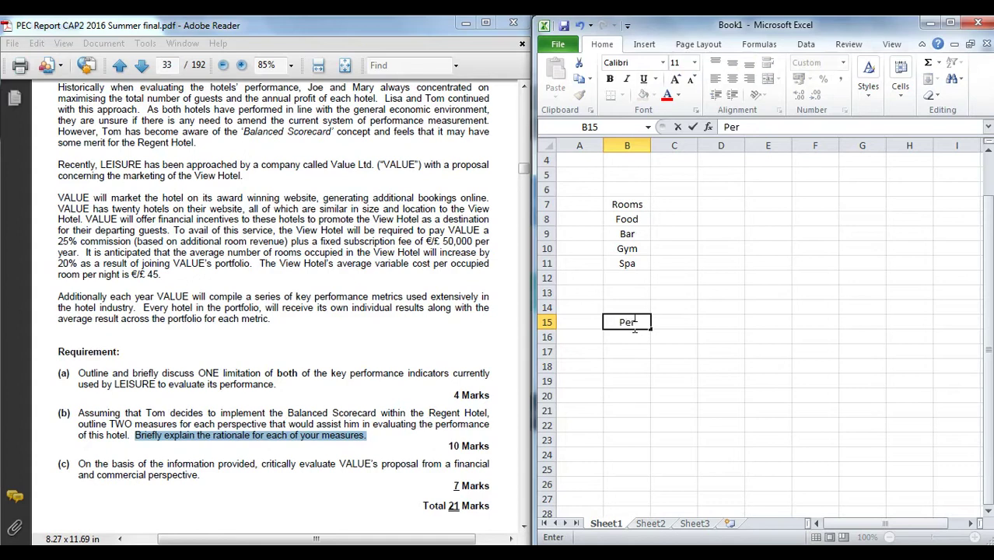
{"action": "type", "text": "spectives"}
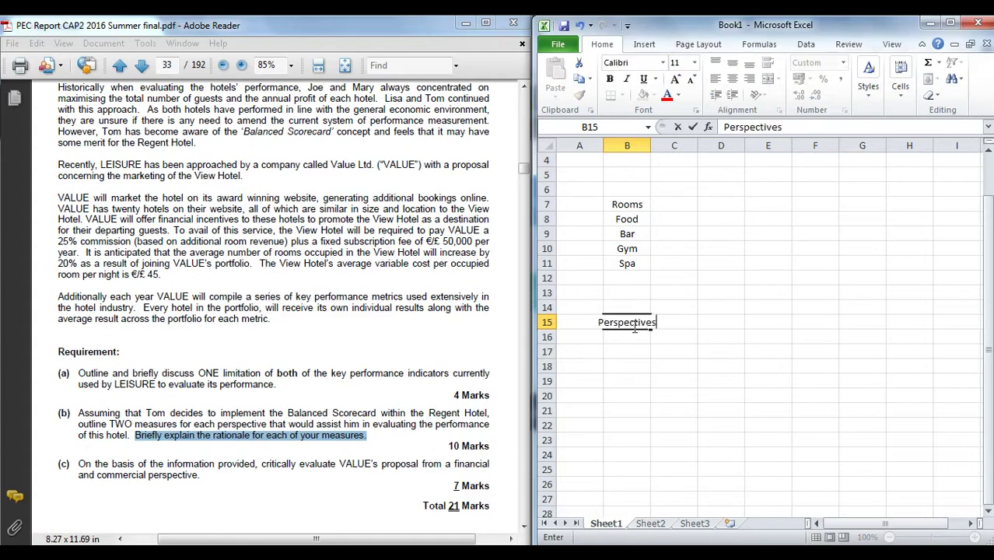
{"action": "key", "text": "Return"}
{"action": "key", "text": "Return"}
{"action": "type", "text": "Financial"}
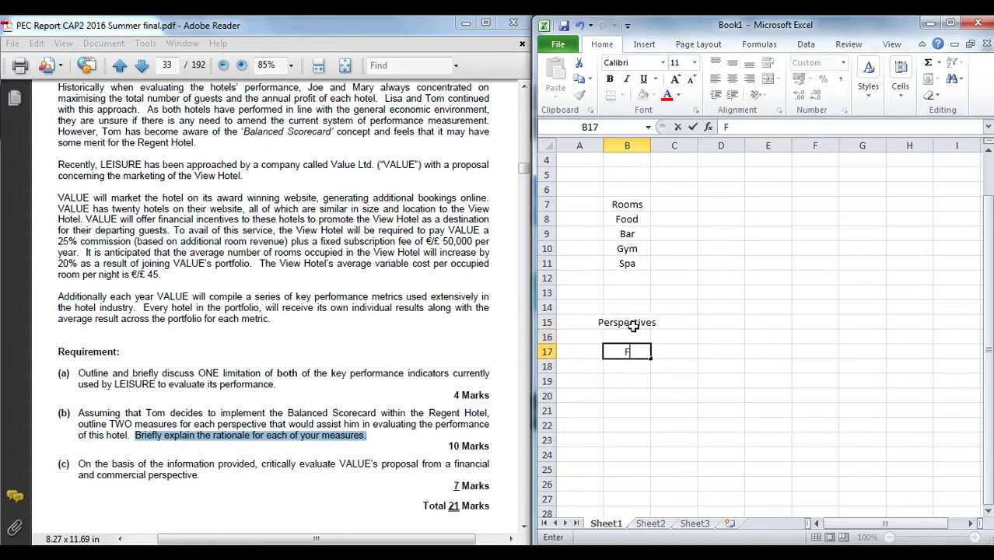
{"action": "key", "text": "Return"}
{"action": "key", "text": "Return"}
{"action": "key", "text": "Return"}
{"action": "key", "text": "Return"}
{"action": "key", "text": "Return"}
{"action": "type", "text": "Customer"}
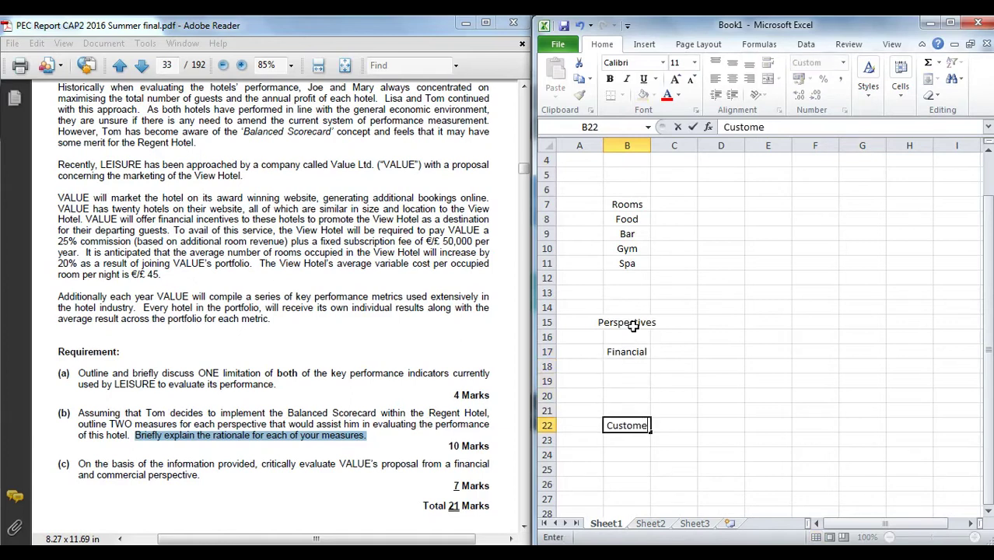
{"action": "key", "text": "Return"}
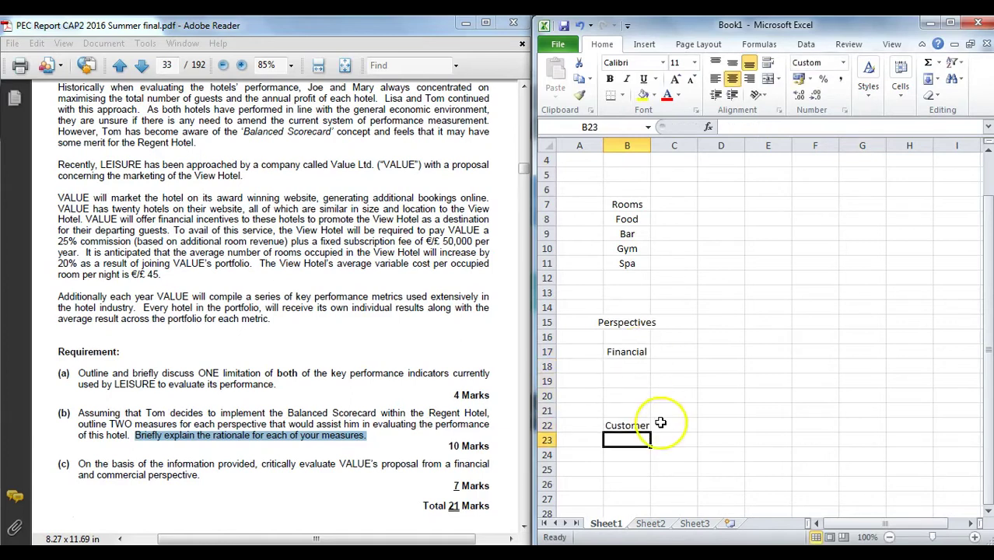
Enter the Internal Processes heading in B28.
{"action": "scroll", "coordinate": [720, 358], "scroll_direction": "down", "scroll_amount": 2}
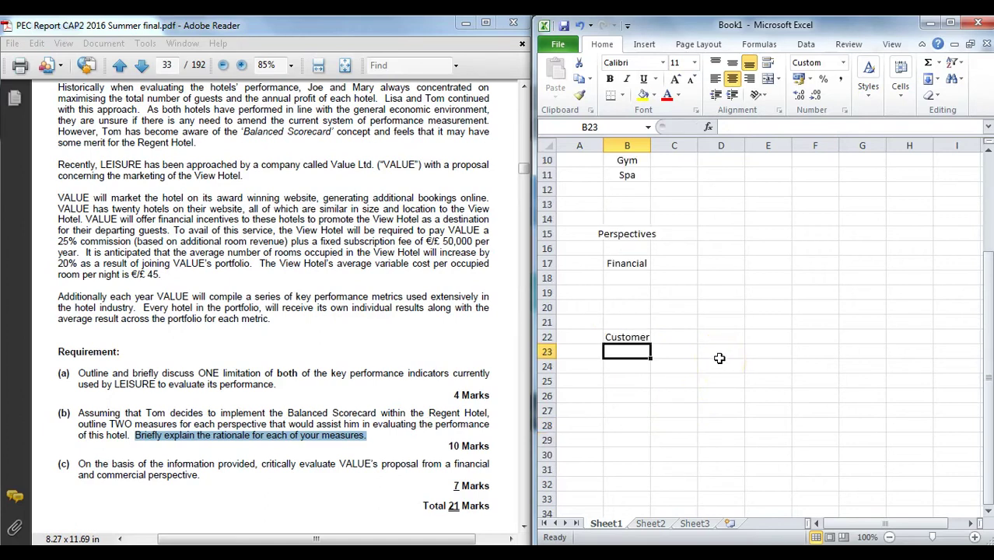
{"action": "left_click", "coordinate": [642, 335]}
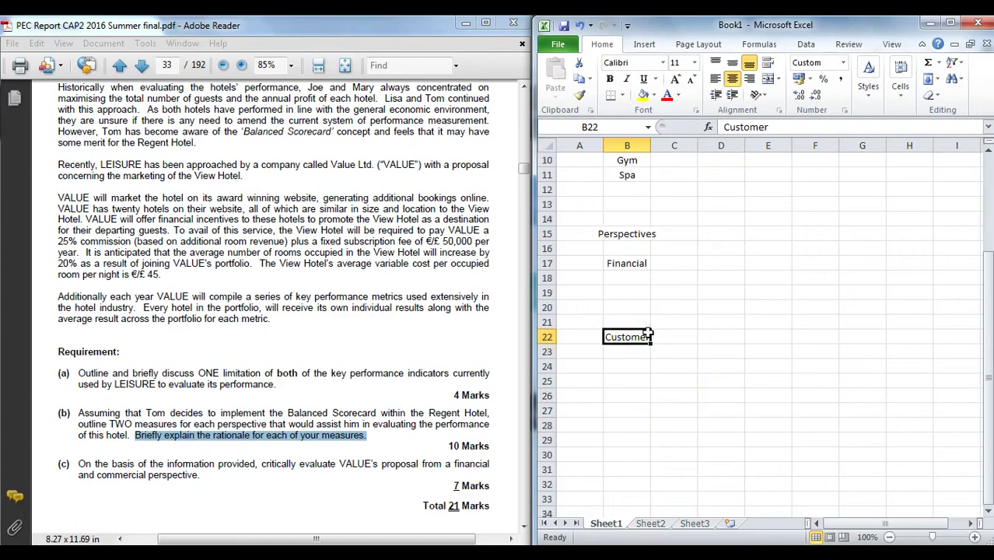
{"action": "left_click", "coordinate": [638, 424]}
{"action": "type", "text": "In"}
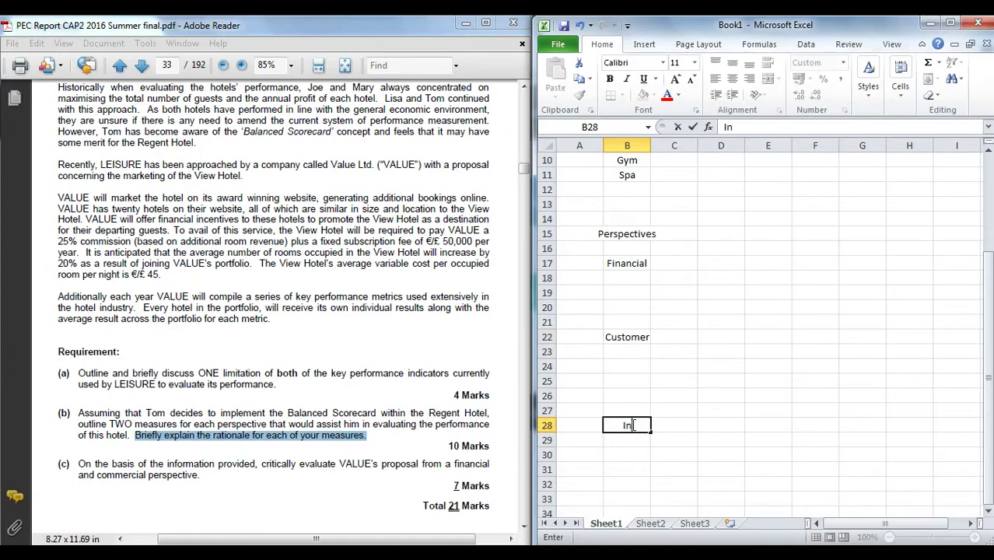
{"action": "type", "text": "ternal Proce"}
{"action": "key", "text": "BackSpace"}
{"action": "key", "text": "BackSpace"}
{"action": "key", "text": "BackSpace"}
{"action": "type", "text": "ocessse"}
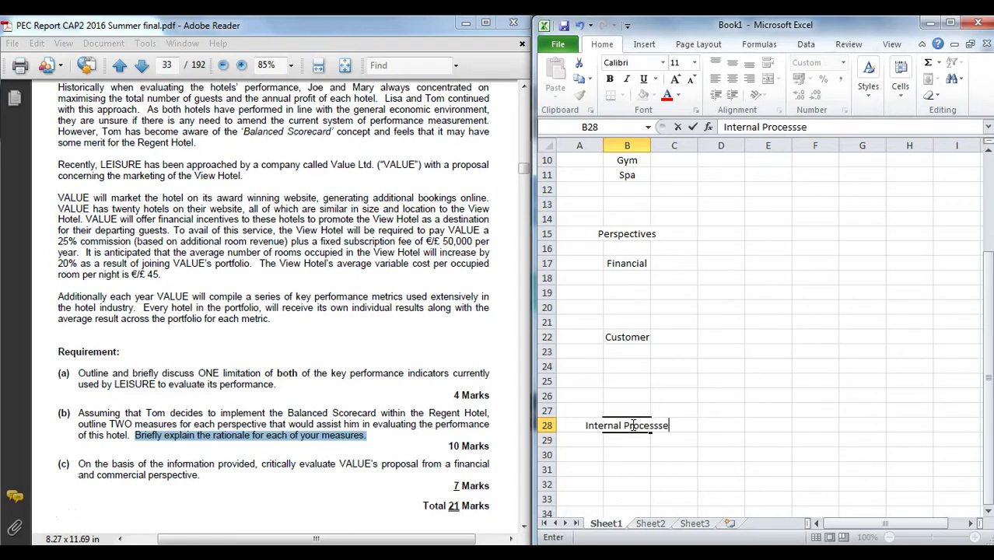
{"action": "key", "text": "BackSpace"}
{"action": "type", "text": "es"}
{"action": "key", "text": "Return"}
Enter the Learning & Growth heading in B35.
{"action": "scroll", "coordinate": [632, 425], "scroll_direction": "down", "scroll_amount": 2}
{"action": "left_click", "coordinate": [634, 439]}
{"action": "type", "text": "Learning"}
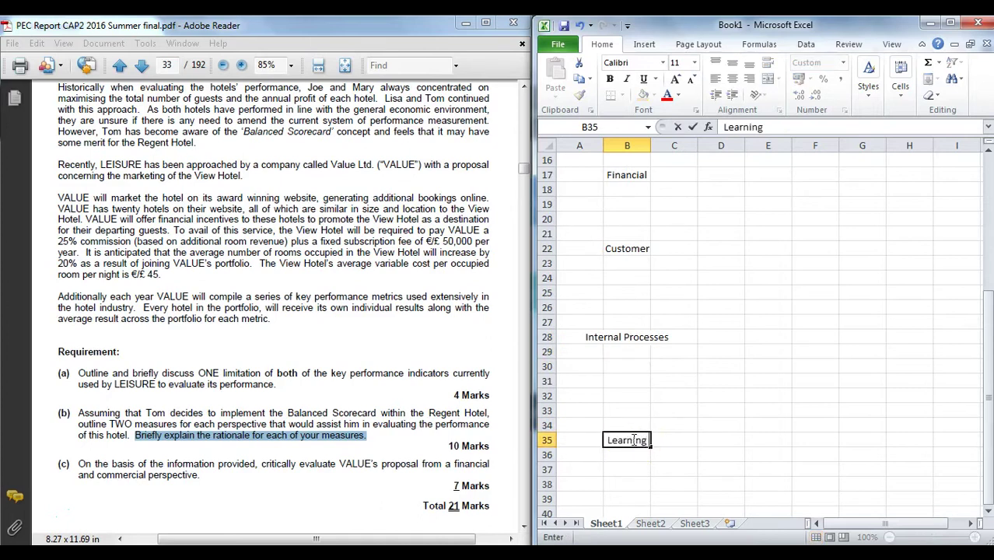
{"action": "type", "text": " & Growth"}
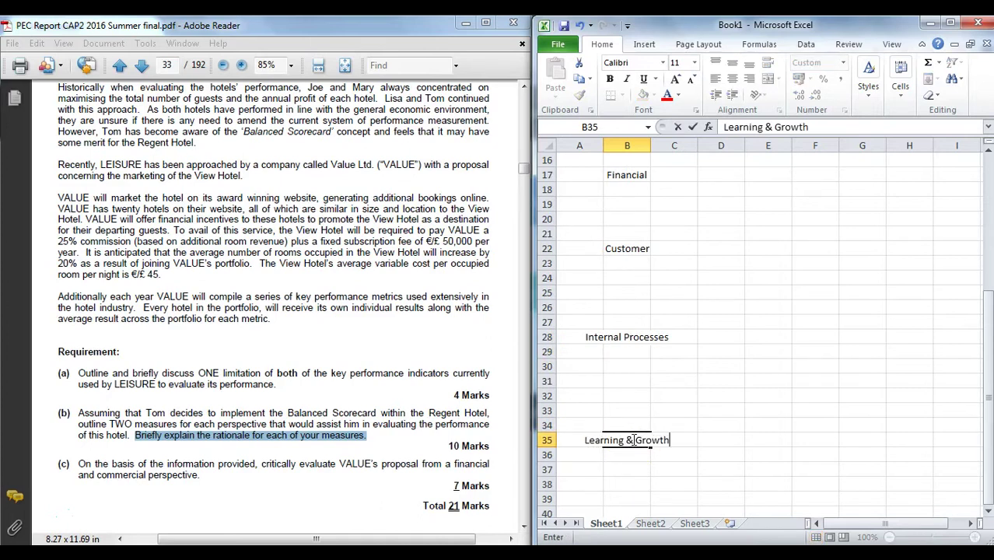
{"action": "key", "text": "Return"}
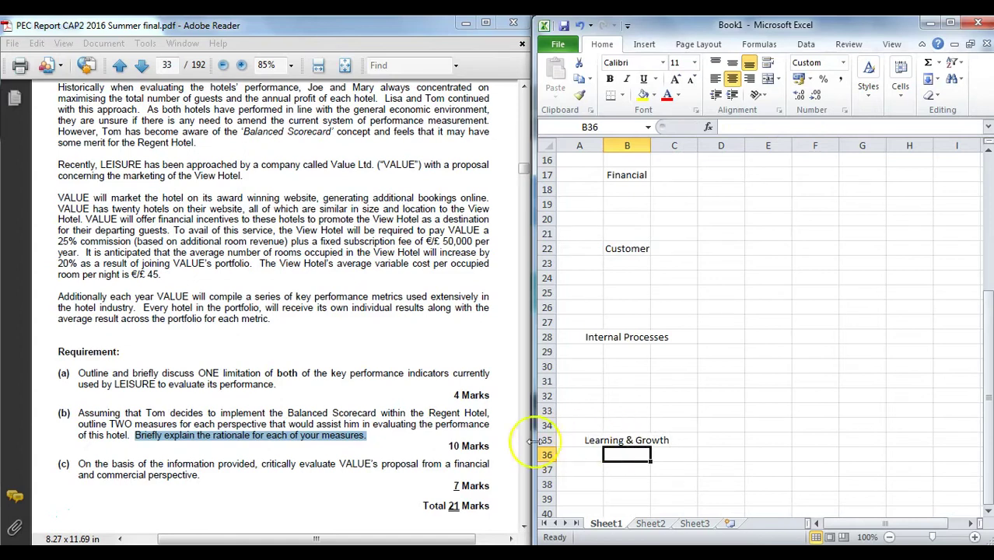
{"action": "scroll", "coordinate": [680, 271], "scroll_direction": "up", "scroll_amount": 1}
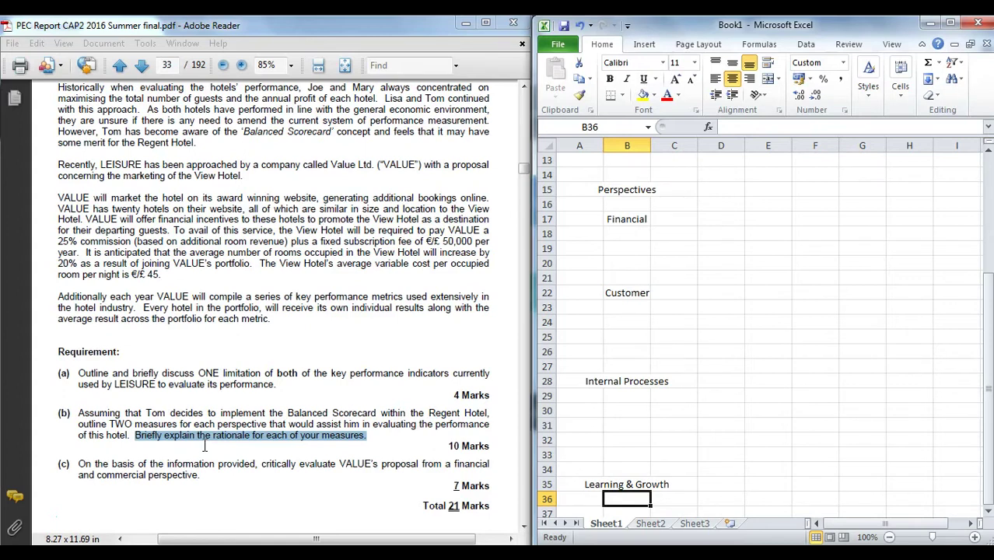
Make the Perspectives heading in B15 bold.
{"action": "left_click", "coordinate": [624, 187]}
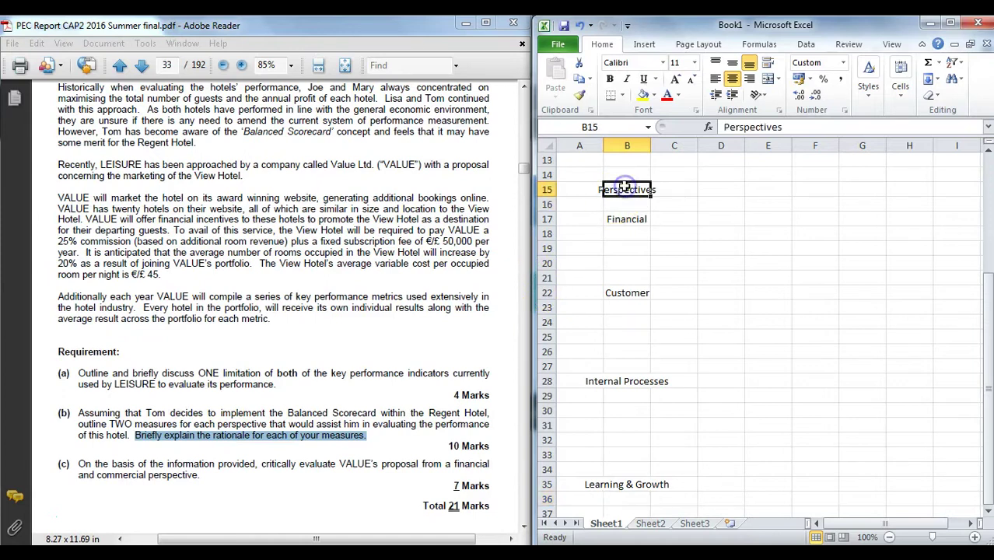
{"action": "key", "text": "ctrl+b"}
{"action": "left_click_drag", "start_coordinate": [634, 219], "coordinate": [633, 490]}
Add the column headings Measures in D16 and Rationale in G16.
{"action": "left_click", "coordinate": [729, 204]}
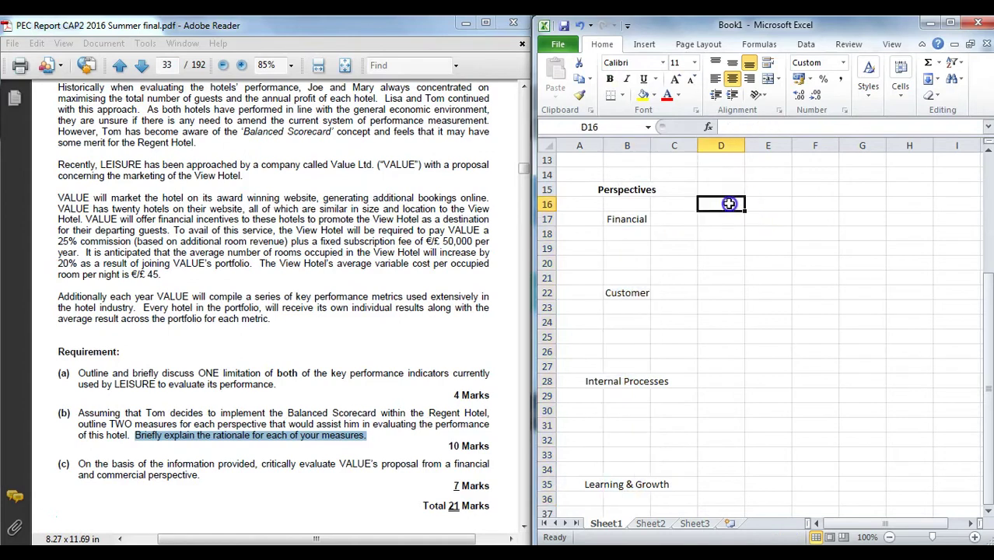
{"action": "type", "text": "Measures"}
{"action": "key", "text": "Return"}
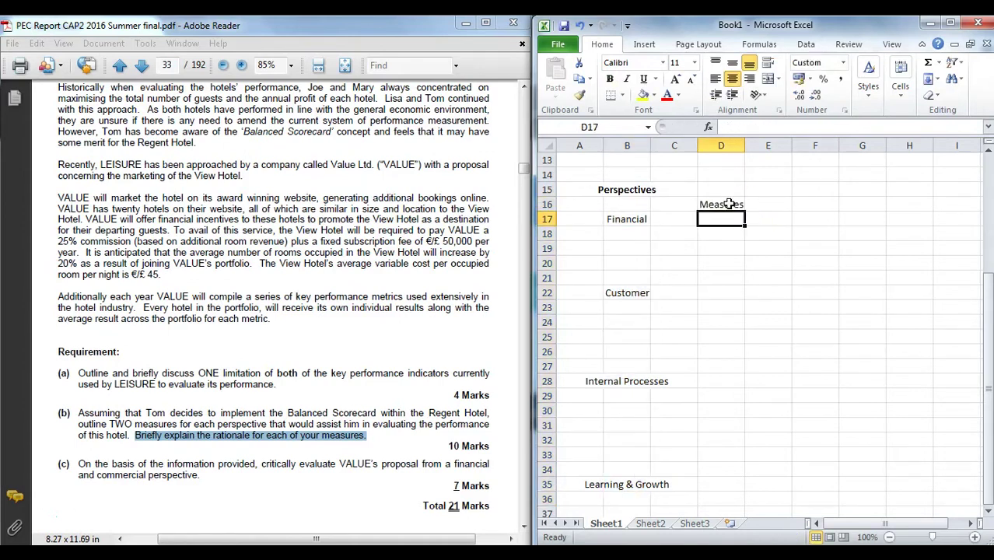
{"action": "key", "text": "Up"}
{"action": "key", "text": "Right"}
{"action": "key", "text": "Right"}
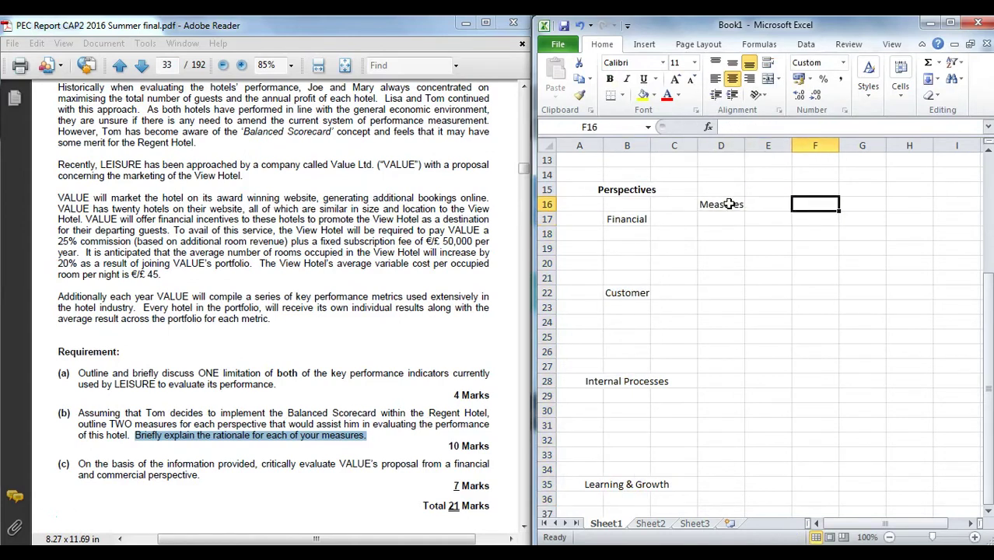
{"action": "key", "text": "Right"}
{"action": "type", "text": "W"}
{"action": "key", "text": "BackSpace"}
{"action": "type", "text": "Rationale"}
{"action": "key", "text": "Return"}
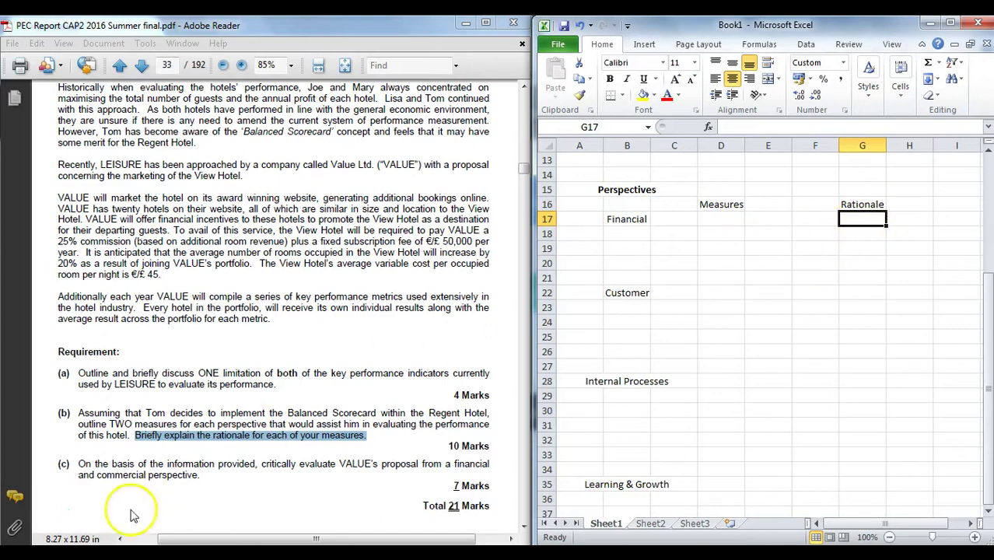
{"action": "left_click", "coordinate": [34, 517]}
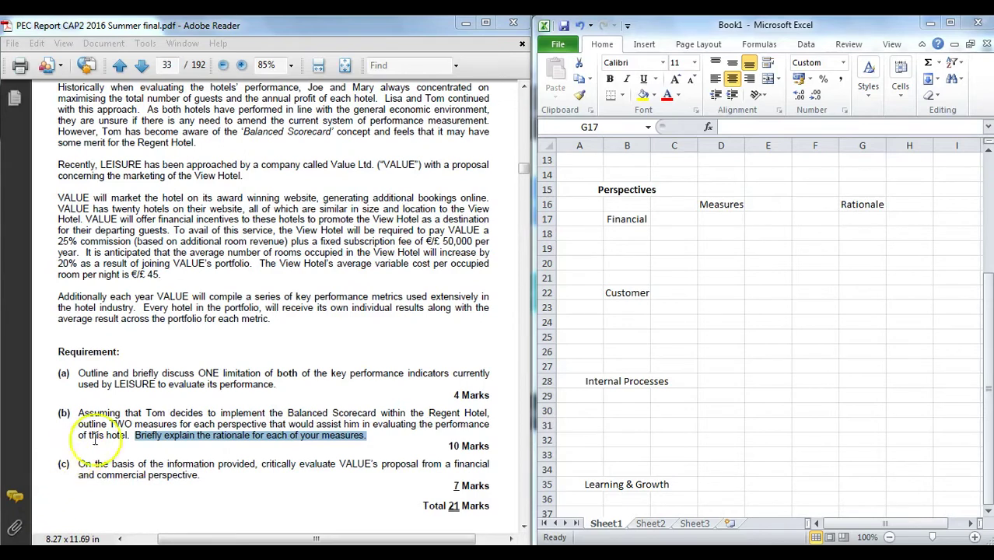
{"action": "left_click", "coordinate": [166, 65]}
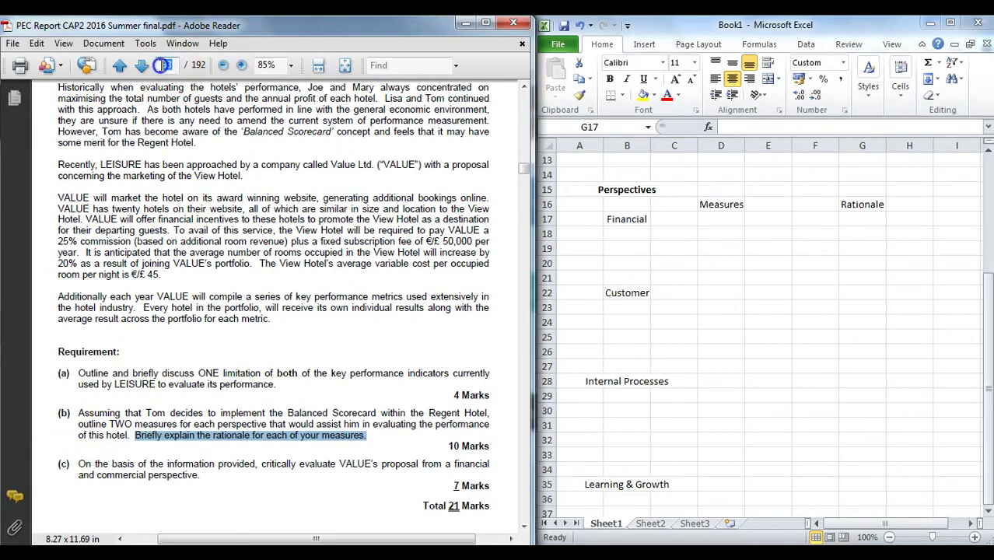
{"action": "type", "text": "51"}
{"action": "key", "text": "Return"}
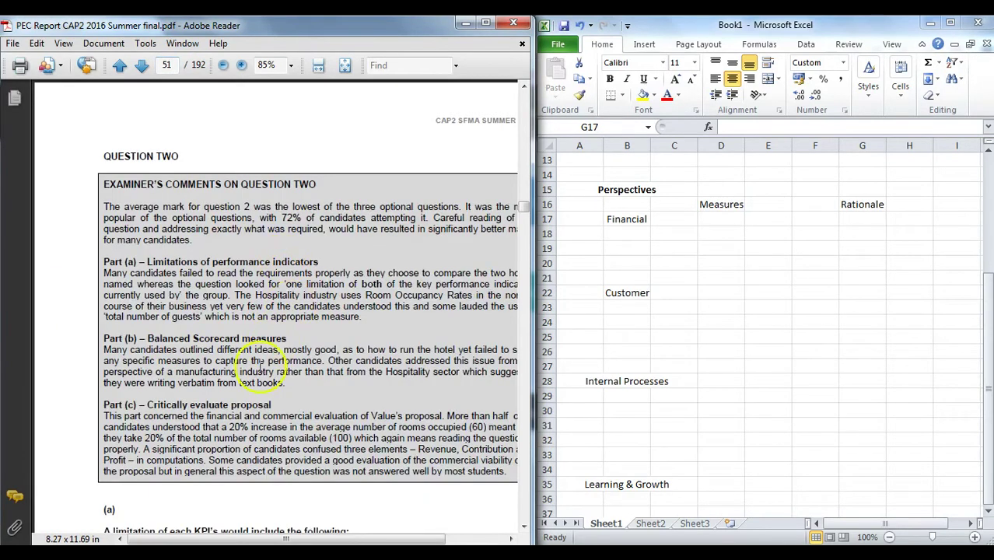
{"action": "left_click_drag", "start_coordinate": [296, 539], "coordinate": [326, 539]}
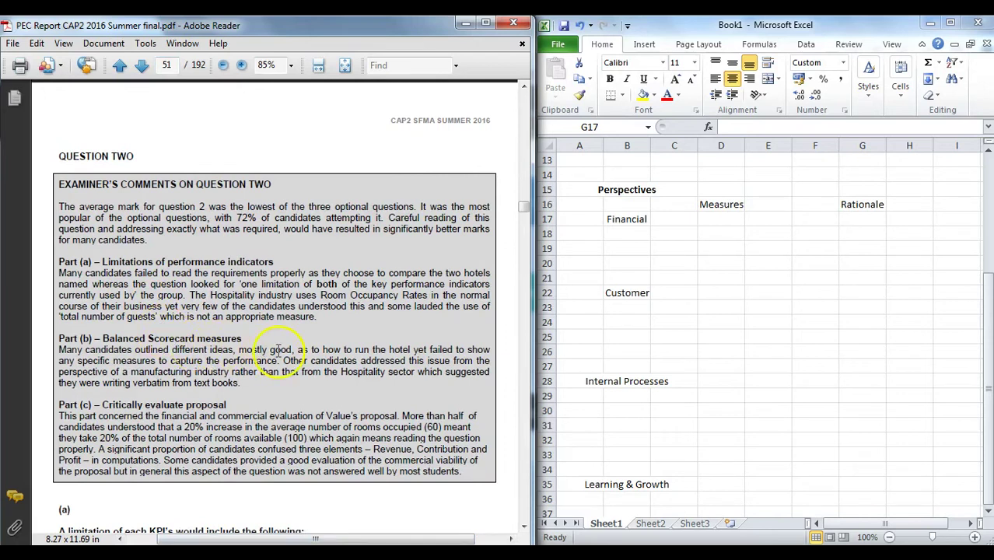
{"action": "left_click_drag", "start_coordinate": [78, 361], "coordinate": [156, 364]}
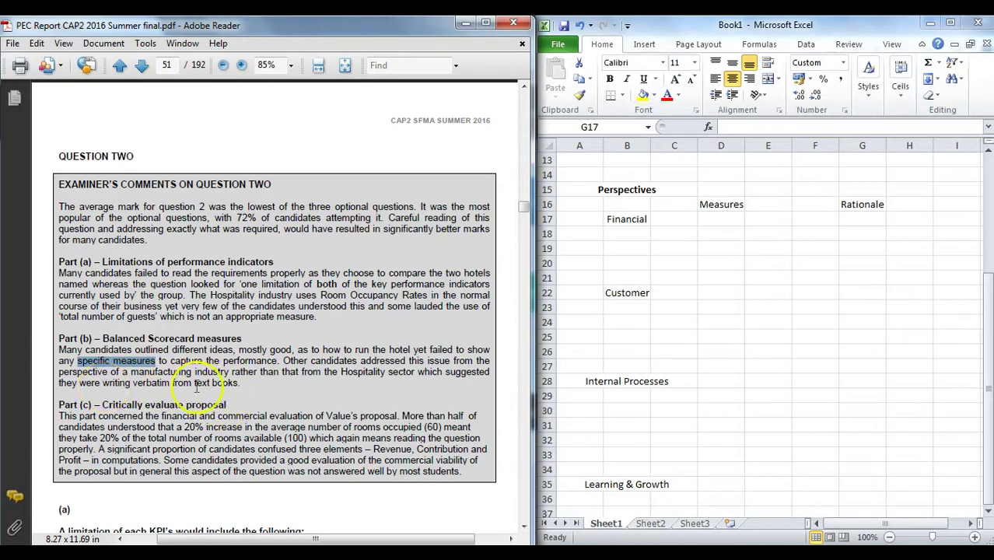
{"action": "mouse_move", "coordinate": [240, 383]}
{"action": "left_mouse_down"}
{"action": "mouse_move", "coordinate": [173, 383]}
{"action": "mouse_move", "coordinate": [164, 372]}
{"action": "mouse_move", "coordinate": [235, 373]}
{"action": "left_mouse_up"}
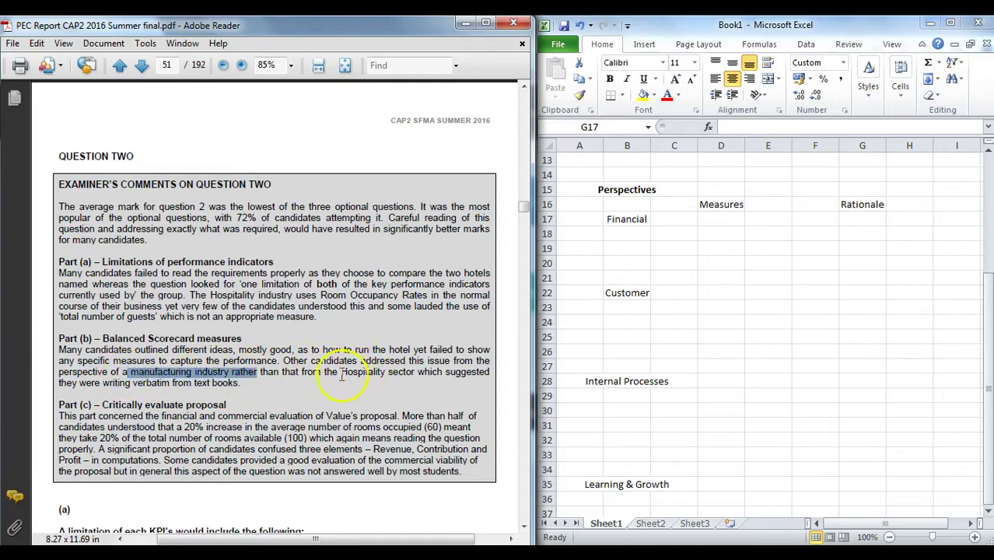
{"action": "left_click_drag", "start_coordinate": [340, 372], "coordinate": [398, 375]}
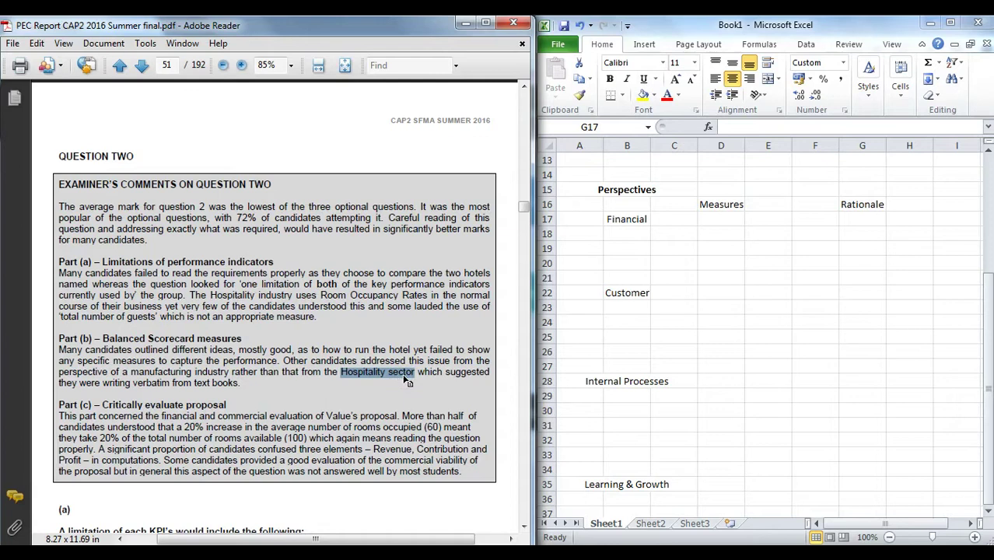
{"action": "left_click", "coordinate": [165, 66]}
{"action": "type", "text": "33"}
{"action": "key", "text": "Return"}
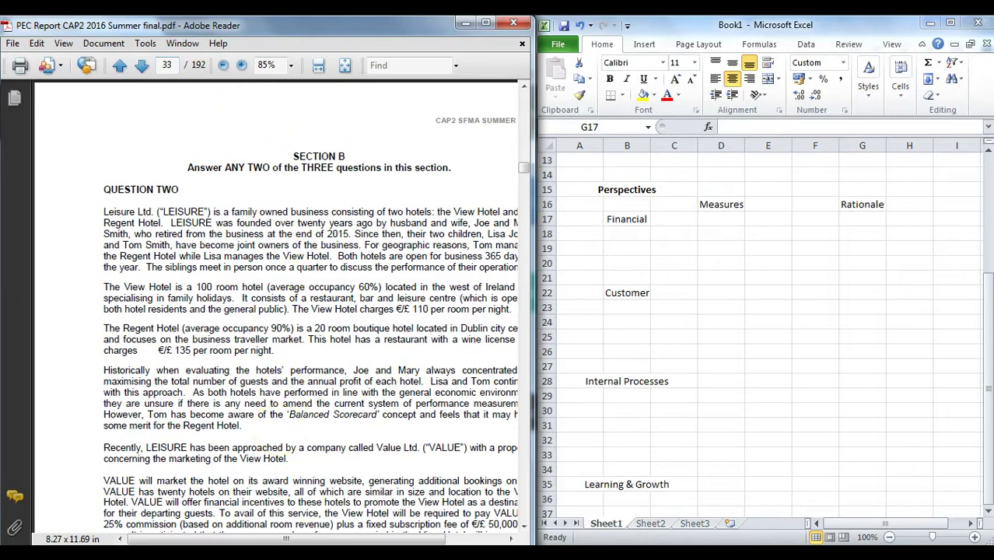
{"action": "left_click_drag", "start_coordinate": [323, 538], "coordinate": [349, 537]}
{"action": "scroll", "coordinate": [373, 432], "scroll_direction": "down", "scroll_amount": 10}
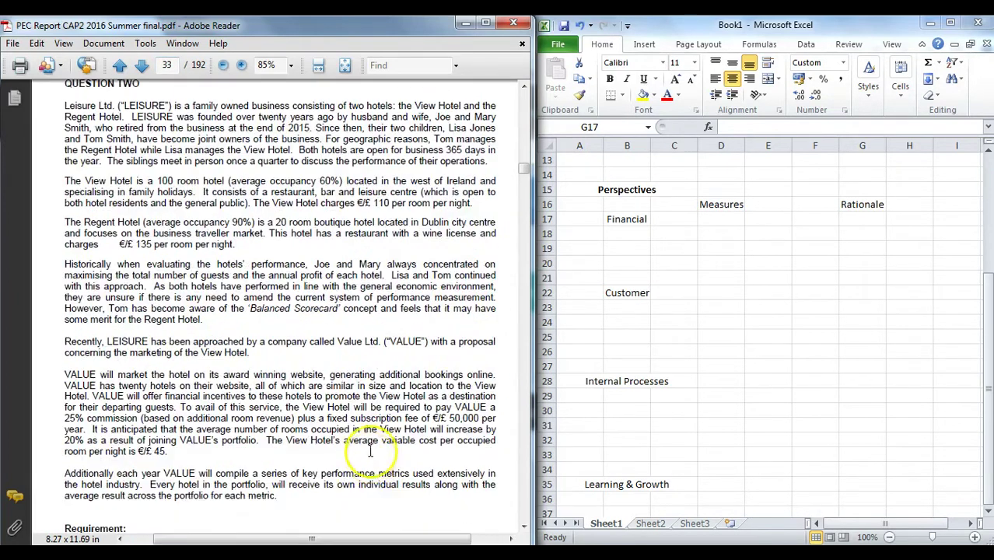
{"action": "left_click", "coordinate": [688, 225]}
{"action": "left_click", "coordinate": [711, 219]}
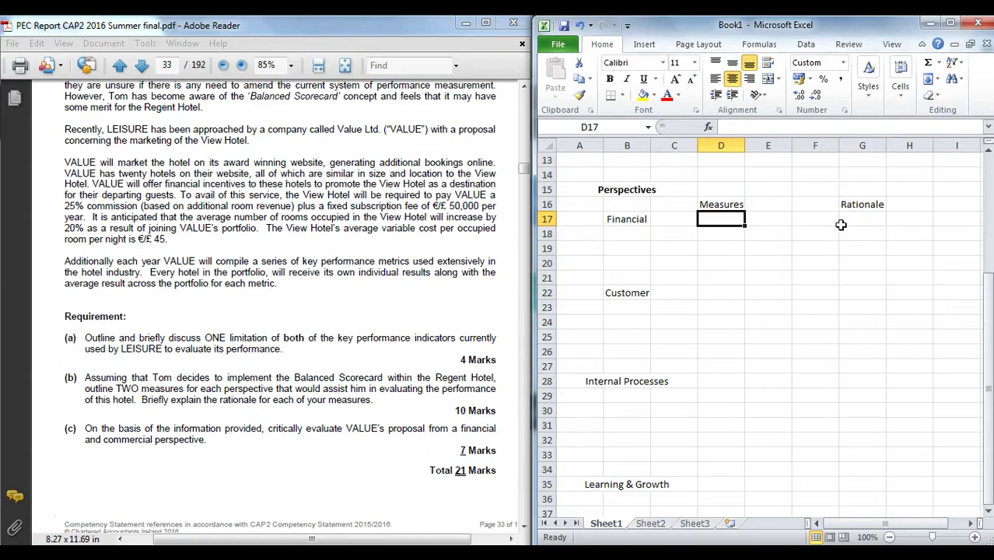
Add the Rest. Profit measure with the left-aligned rationale 'Food offering is a core element of hotel'.
{"action": "type", "text": "Rest"}
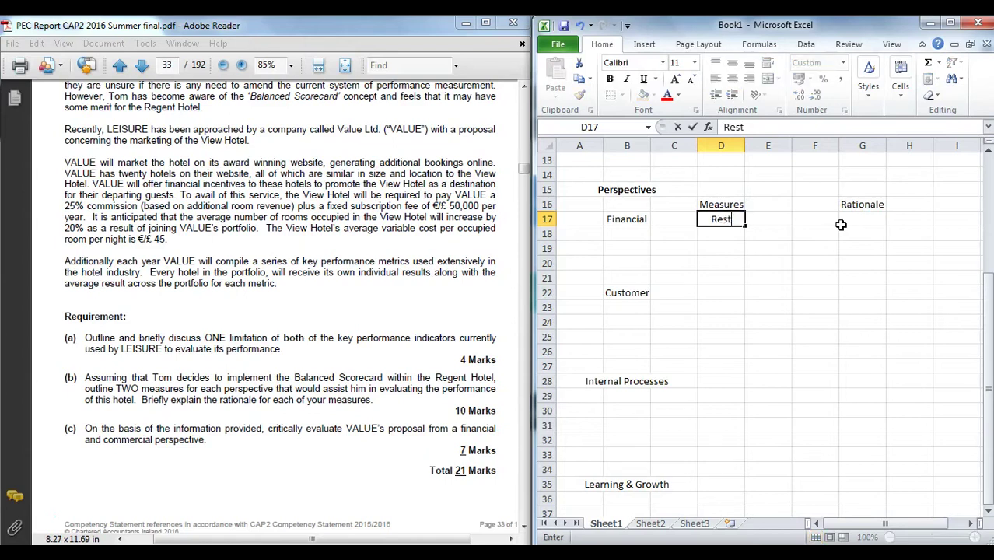
{"action": "type", "text": ". Profit"}
{"action": "key", "text": "Return"}
{"action": "left_click", "coordinate": [871, 221]}
{"action": "type", "text": "F"}
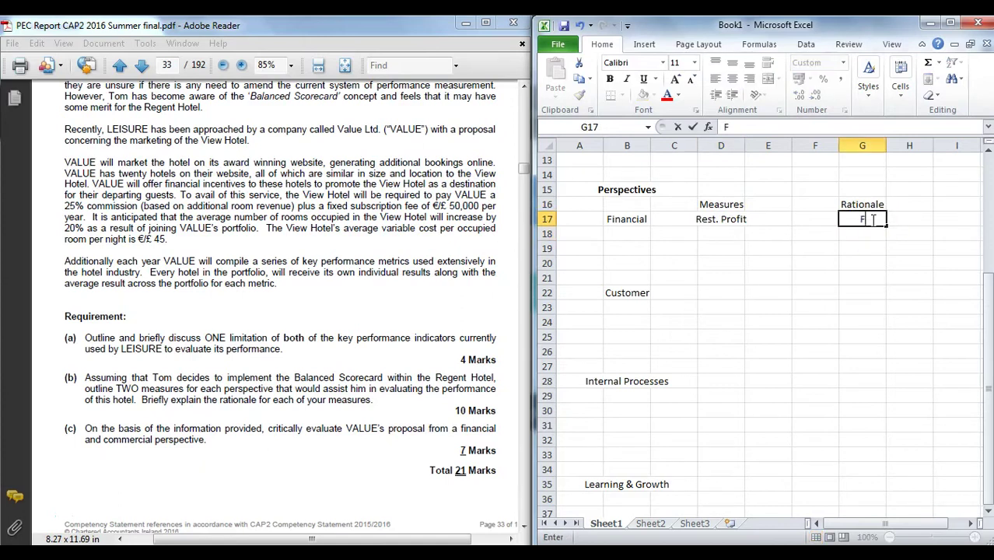
{"action": "type", "text": "ood offering is a core element of hotel"}
{"action": "key", "text": "Return"}
{"action": "left_click", "coordinate": [873, 221]}
{"action": "left_click", "coordinate": [715, 80]}
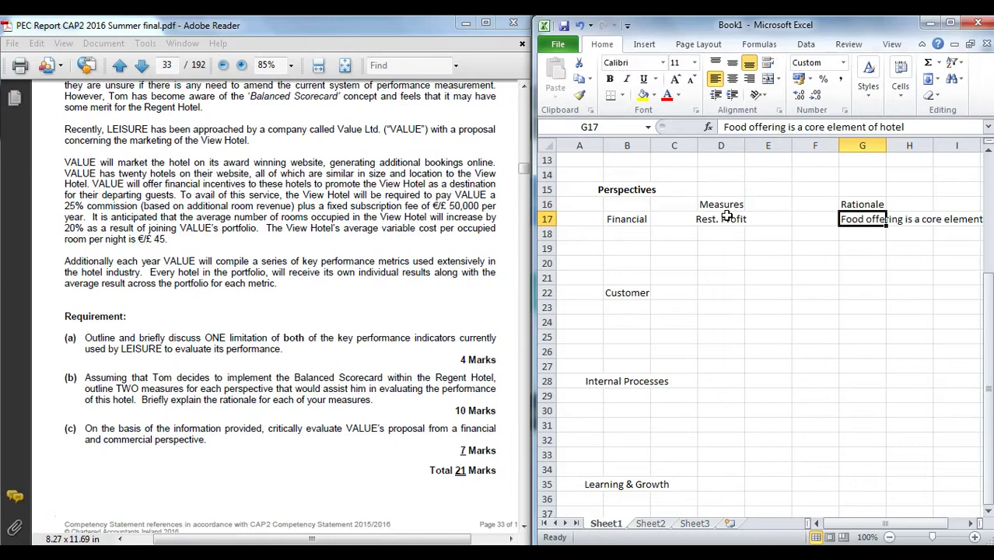
Enter the second Financial measure 'Averge Room Charge' in D19, fixing its misspelled ending.
{"action": "left_click", "coordinate": [728, 248]}
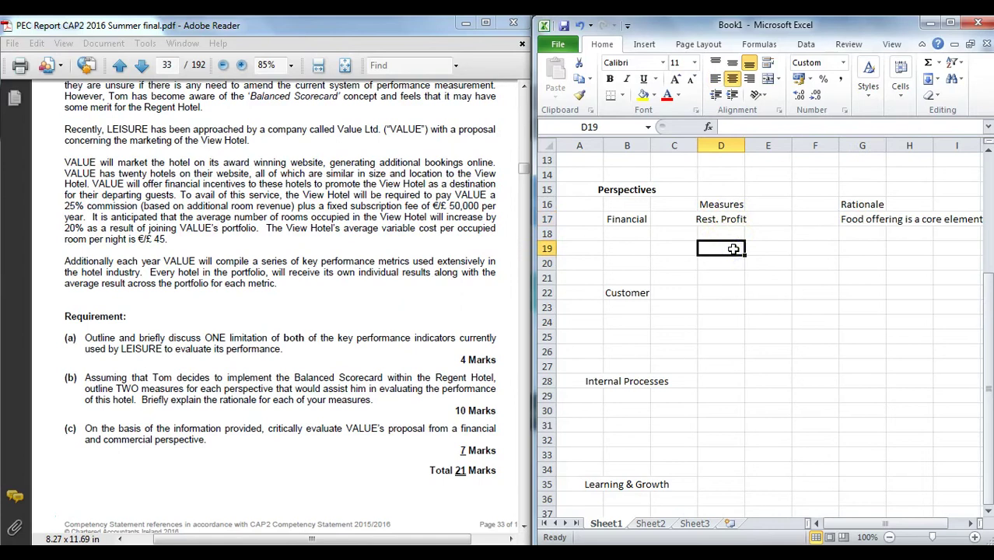
{"action": "type", "text": "Averge R"}
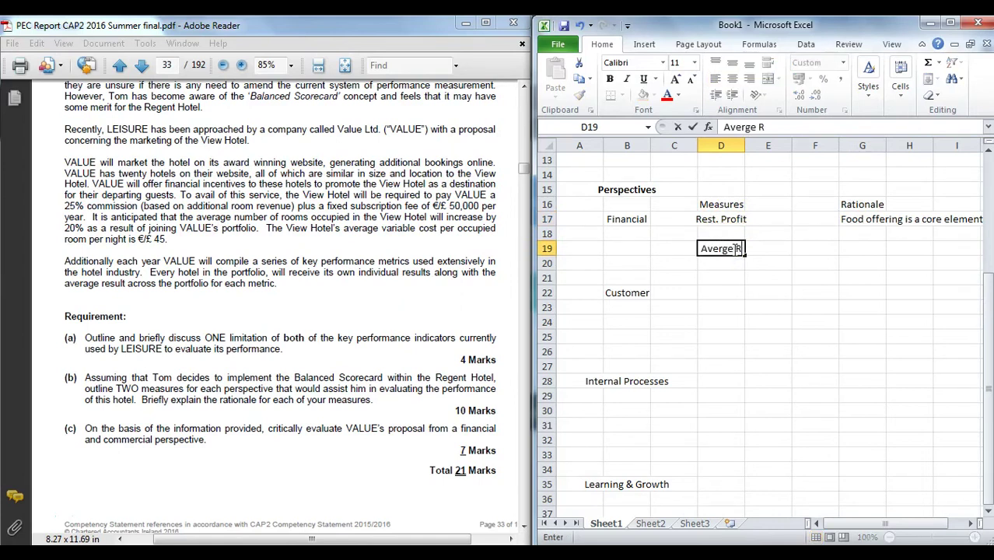
{"action": "type", "text": "oom Chareg"}
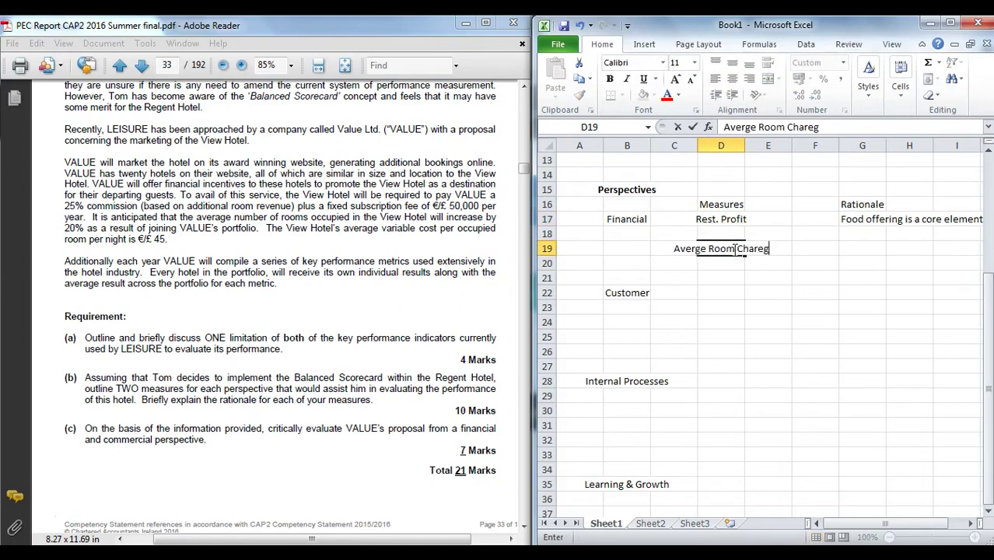
{"action": "key", "text": "Return"}
{"action": "key", "text": "Up"}
{"action": "key", "text": "F2"}
{"action": "key", "text": "BackSpace"}
{"action": "key", "text": "BackSpace"}
{"action": "type", "text": "ge"}
{"action": "key", "text": "Return"}
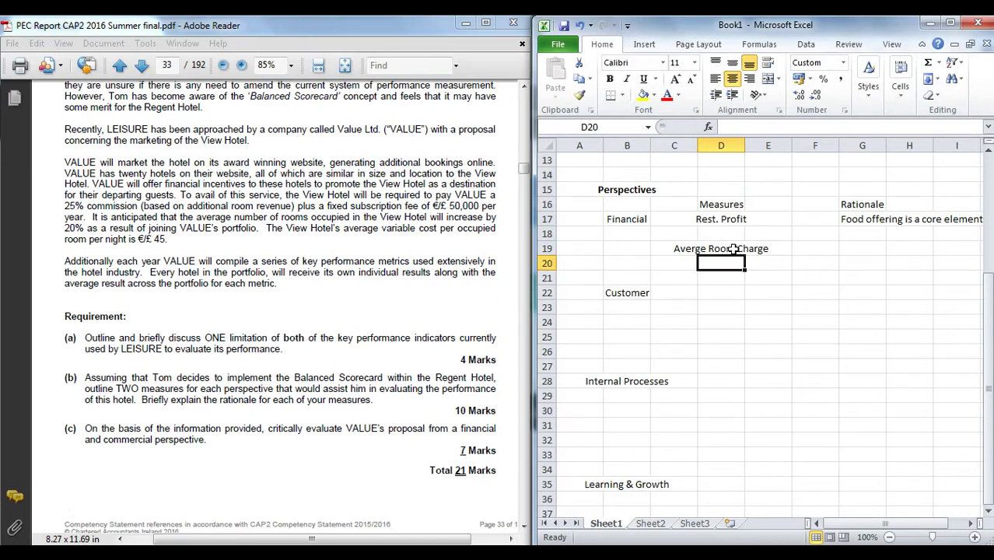
Type 'Popular benchmark for hotel sector' as its rationale in G19.
{"action": "left_click", "coordinate": [849, 249]}
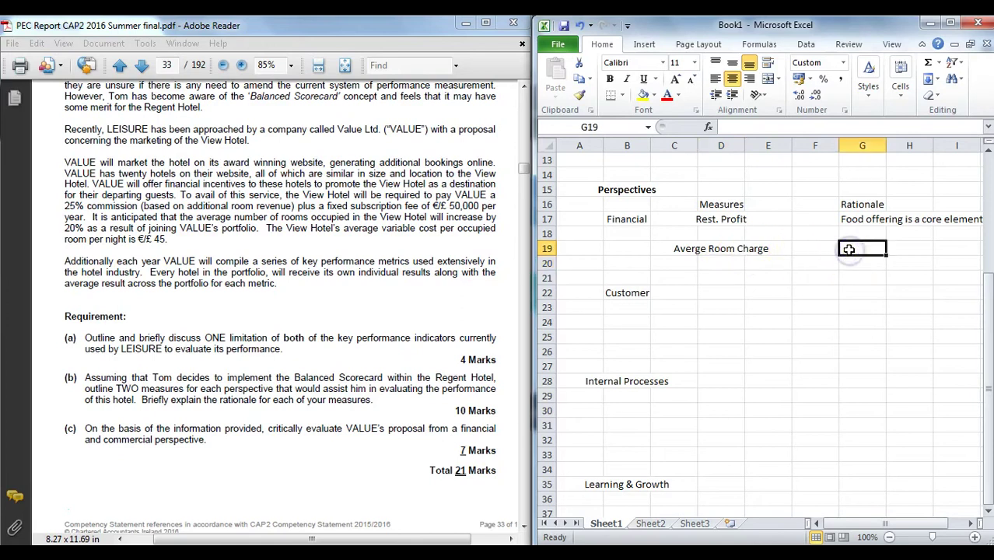
{"action": "type", "text": "Popu"}
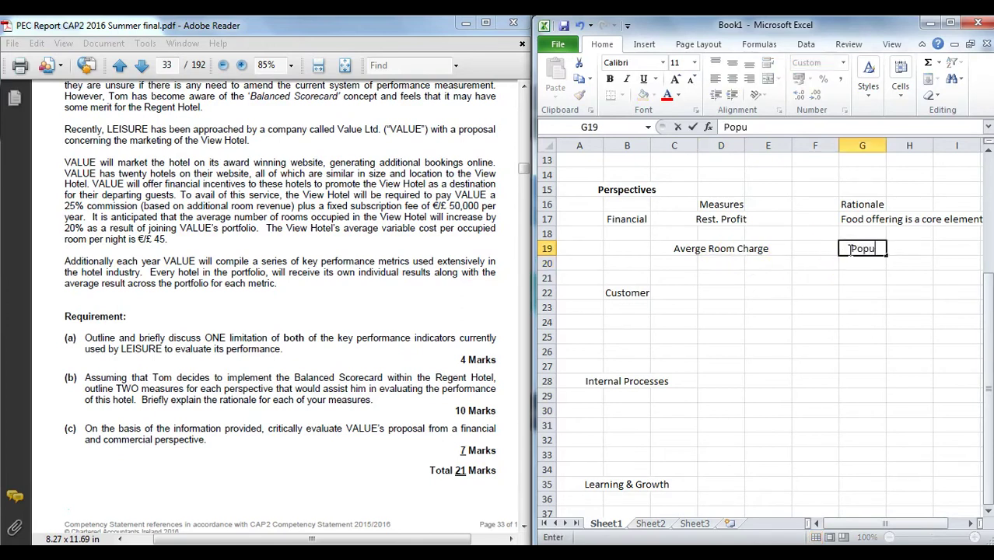
{"action": "type", "text": "lar ben"}
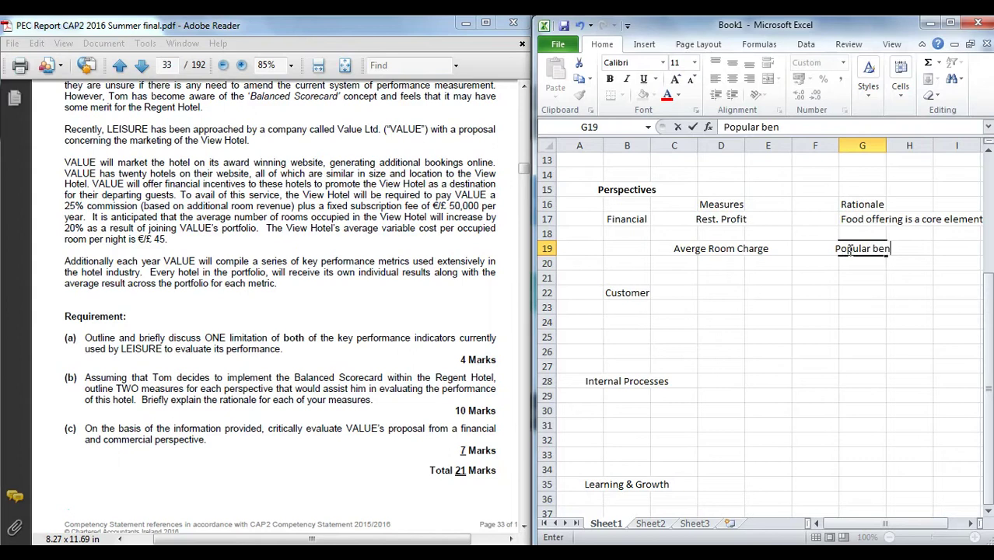
{"action": "type", "text": "chmark for hot"}
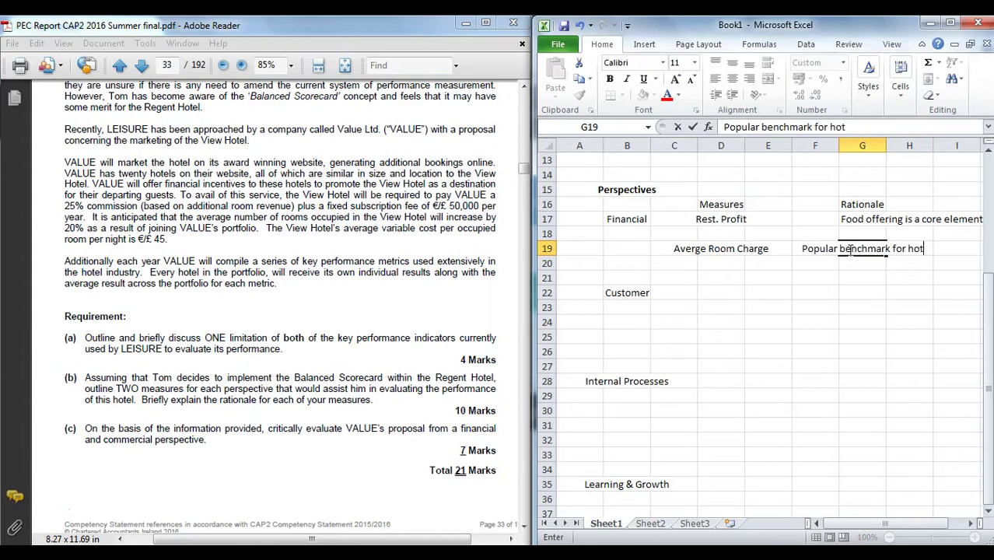
{"action": "type", "text": "el sector"}
{"action": "key", "text": "Return"}
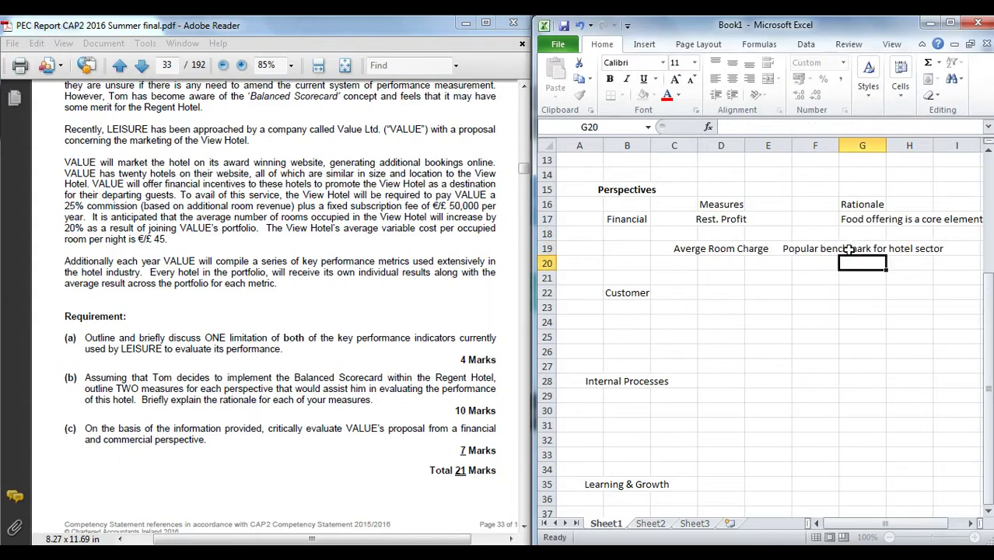
{"action": "left_click", "coordinate": [847, 249]}
Select the rationale cells from G17 downward, then the Financial measures in column D.
{"action": "left_click_drag", "start_coordinate": [854, 219], "coordinate": [886, 504]}
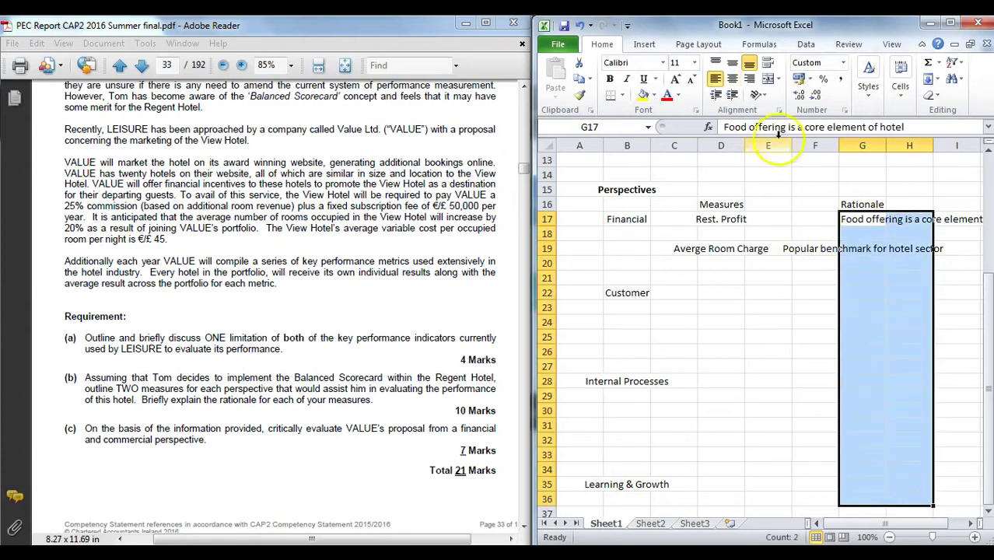
{"action": "left_click", "coordinate": [826, 319]}
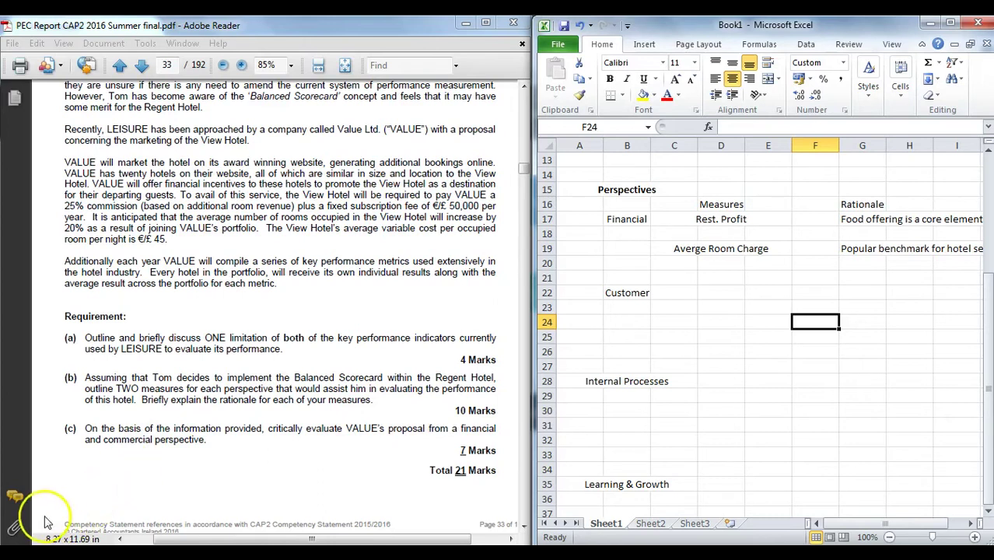
{"action": "left_click_drag", "start_coordinate": [720, 223], "coordinate": [724, 250]}
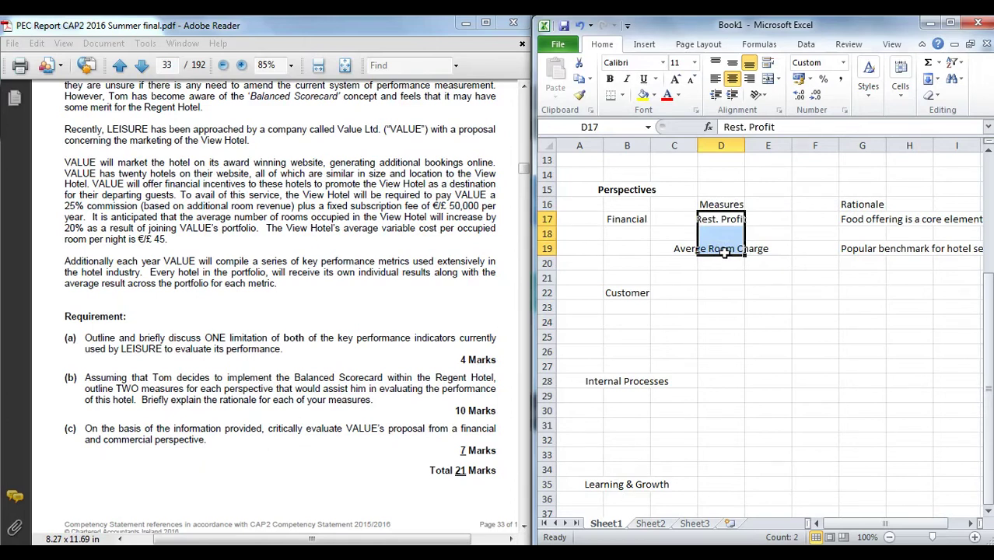
Enter 'Customer Complaints' in D23 as the first Customer measure.
{"action": "left_click", "coordinate": [730, 298]}
{"action": "left_click_drag", "start_coordinate": [729, 297], "coordinate": [730, 349]}
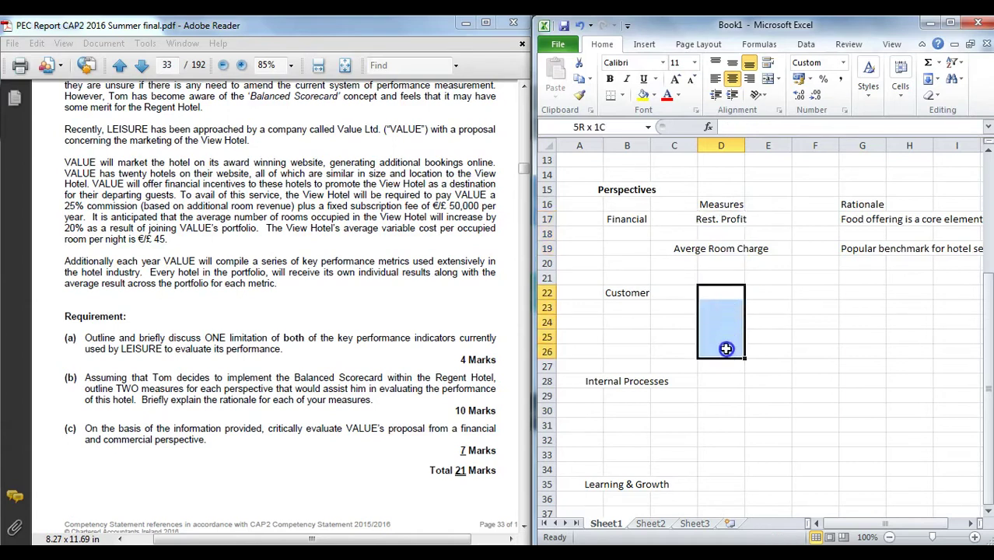
{"action": "left_click", "coordinate": [720, 294]}
{"action": "left_click", "coordinate": [725, 306]}
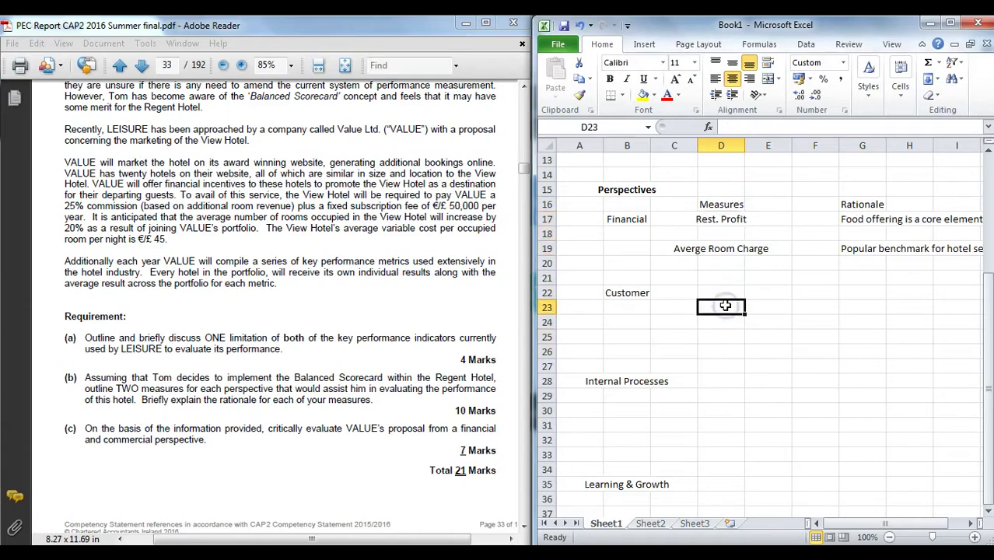
{"action": "type", "text": "Customer Complaint"}
{"action": "key", "text": "Return"}
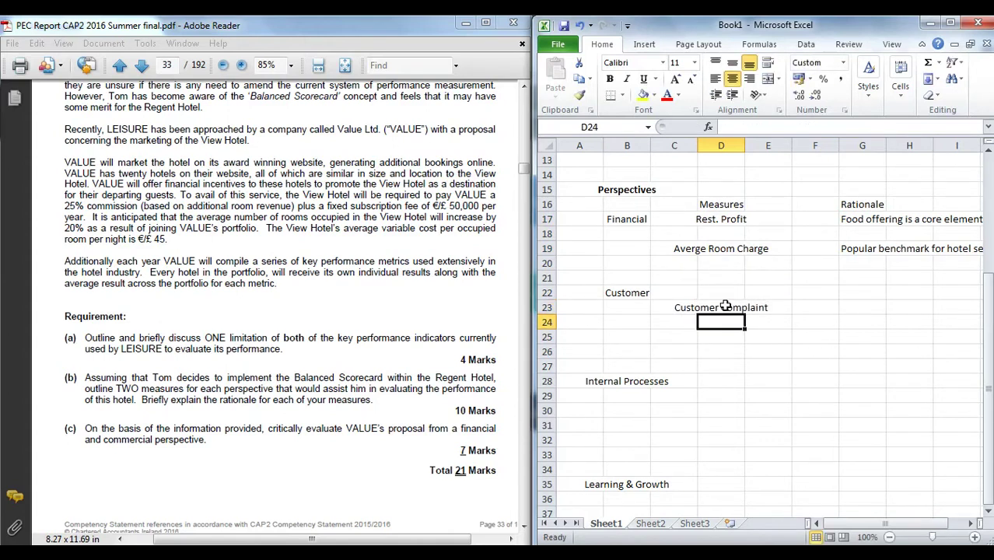
{"action": "left_click", "coordinate": [725, 306]}
{"action": "key", "text": "F2"}
{"action": "type", "text": "s"}
{"action": "key", "text": "Return"}
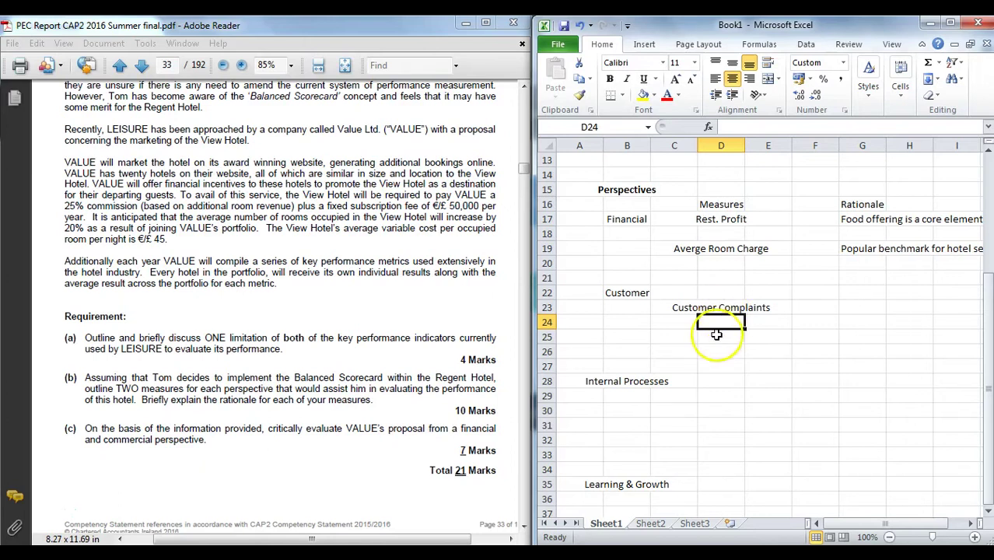
Add Tripadvisor Rating in D25 and Repeat Stays in D26, and left-align Customer Complaints.
{"action": "left_click", "coordinate": [716, 336]}
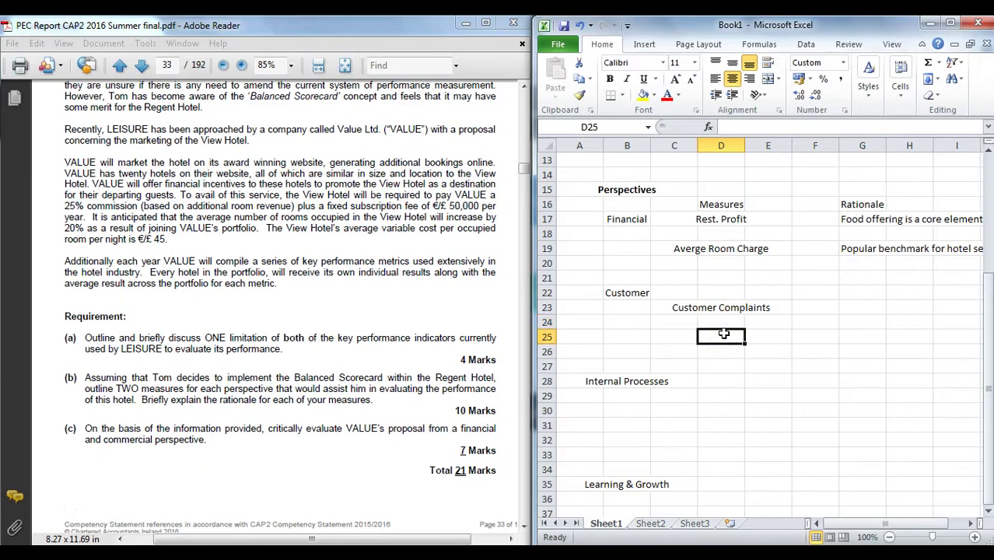
{"action": "type", "text": "Trip"}
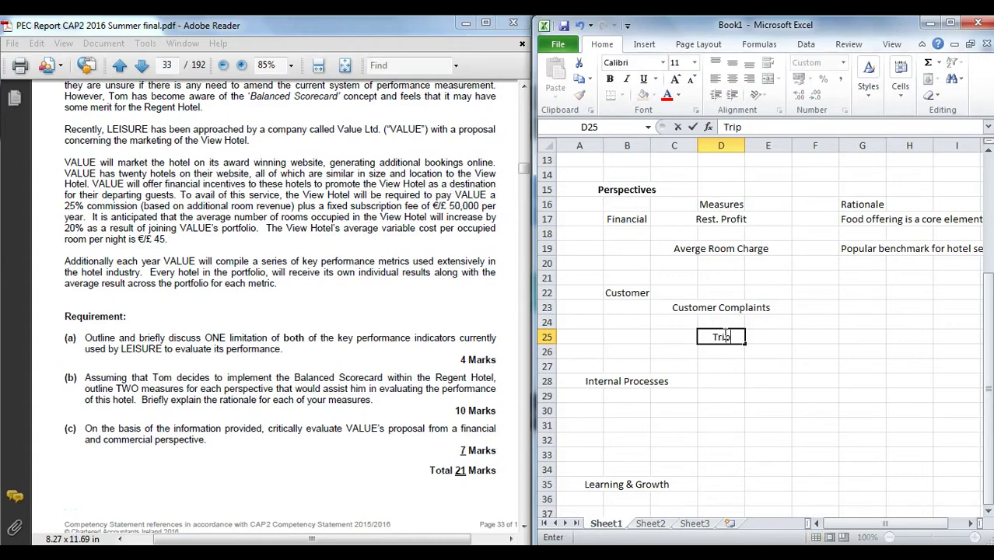
{"action": "type", "text": "advisor Rati"}
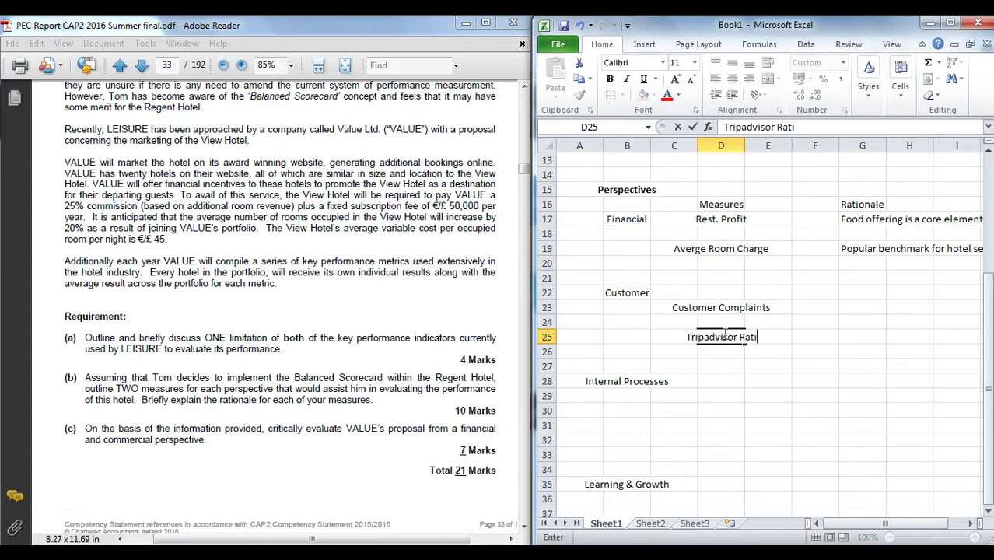
{"action": "type", "text": "ng"}
{"action": "key", "text": "Return"}
{"action": "left_click", "coordinate": [720, 337]}
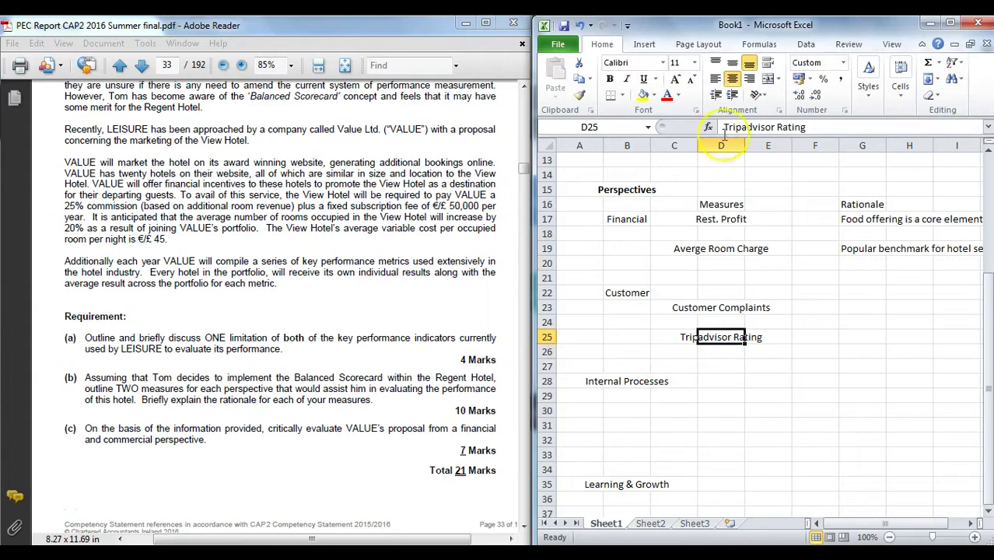
{"action": "left_click", "coordinate": [716, 308]}
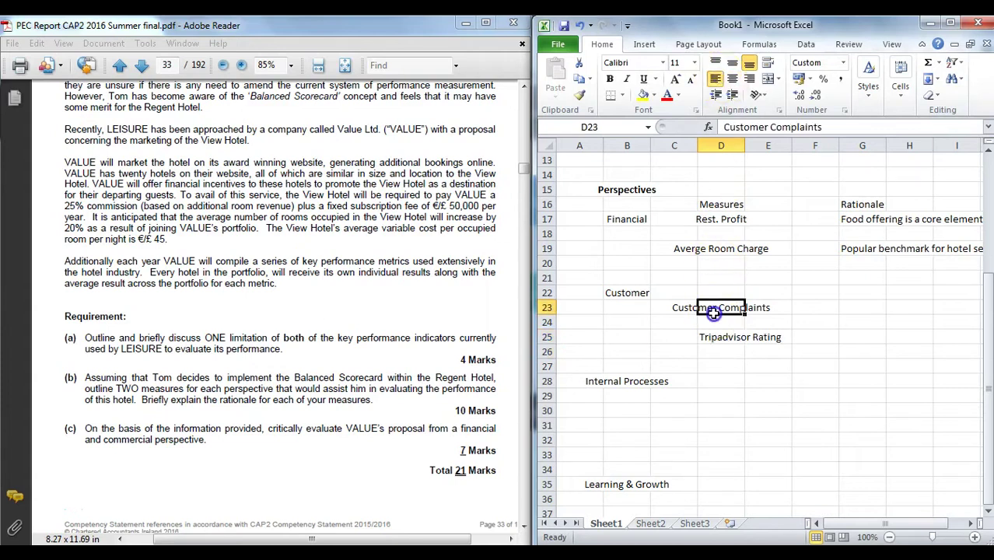
{"action": "left_click", "coordinate": [715, 81]}
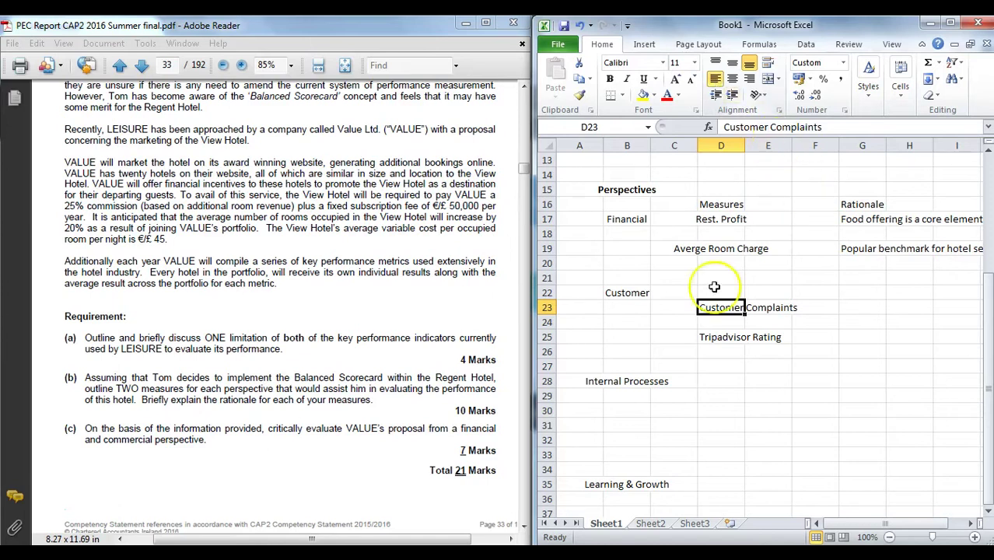
{"action": "left_click", "coordinate": [714, 351]}
{"action": "type", "text": "Repeat Stays"}
{"action": "key", "text": "Return"}
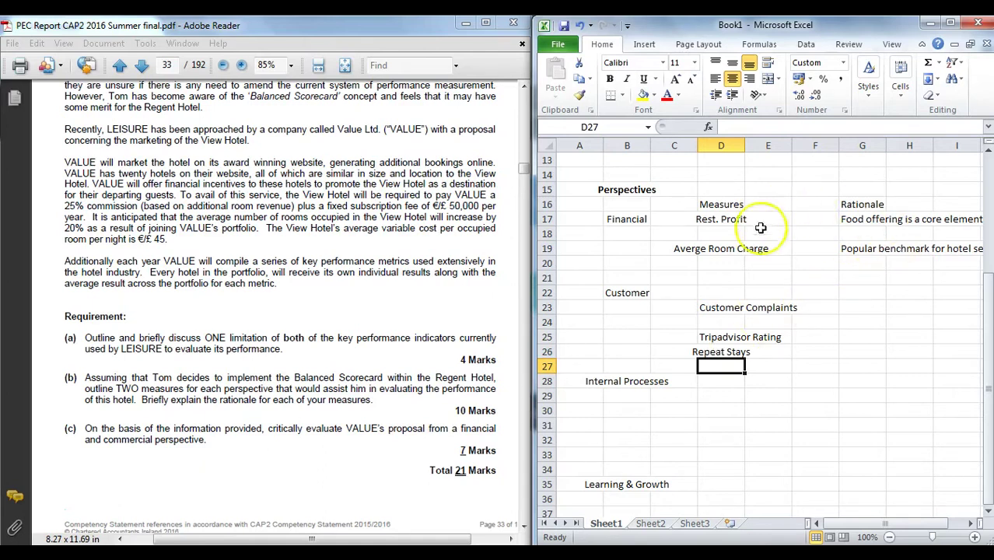
Left-align all of column D, then step through the Customer rationale cells.
{"action": "left_click_drag", "start_coordinate": [720, 307], "coordinate": [729, 350]}
{"action": "left_click", "coordinate": [714, 80]}
{"action": "left_click", "coordinate": [721, 146]}
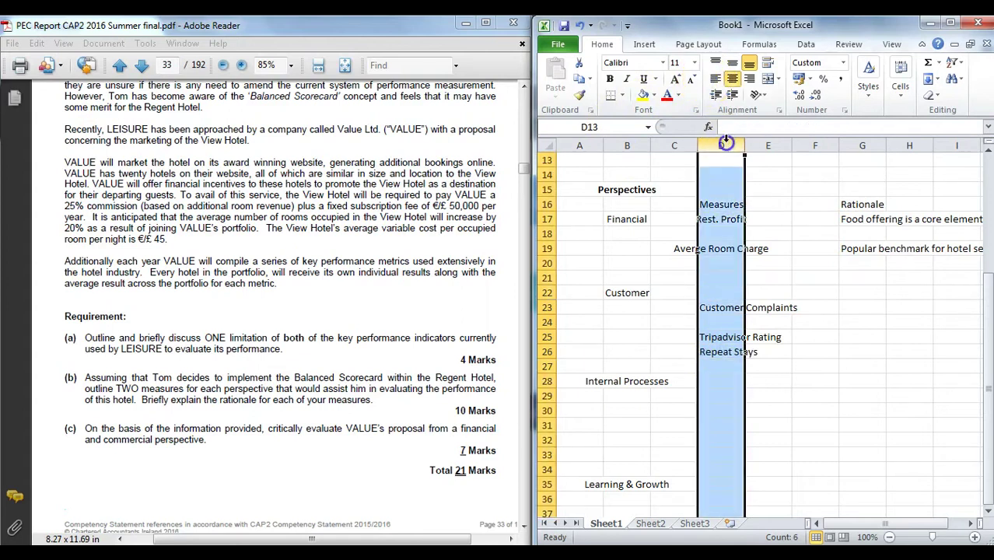
{"action": "left_click", "coordinate": [715, 80]}
{"action": "left_click", "coordinate": [814, 277]}
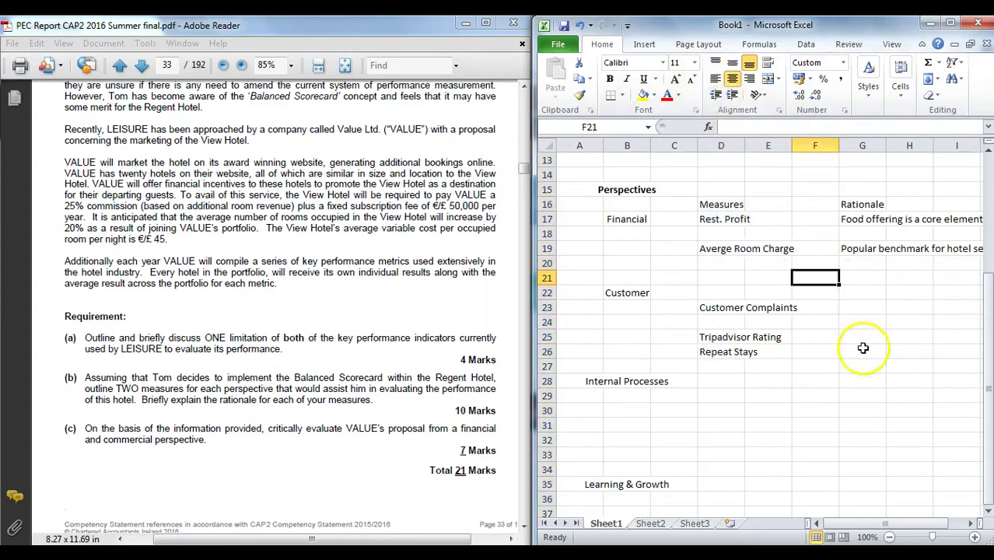
{"action": "left_click_drag", "start_coordinate": [730, 306], "coordinate": [846, 308]}
{"action": "left_click", "coordinate": [846, 308]}
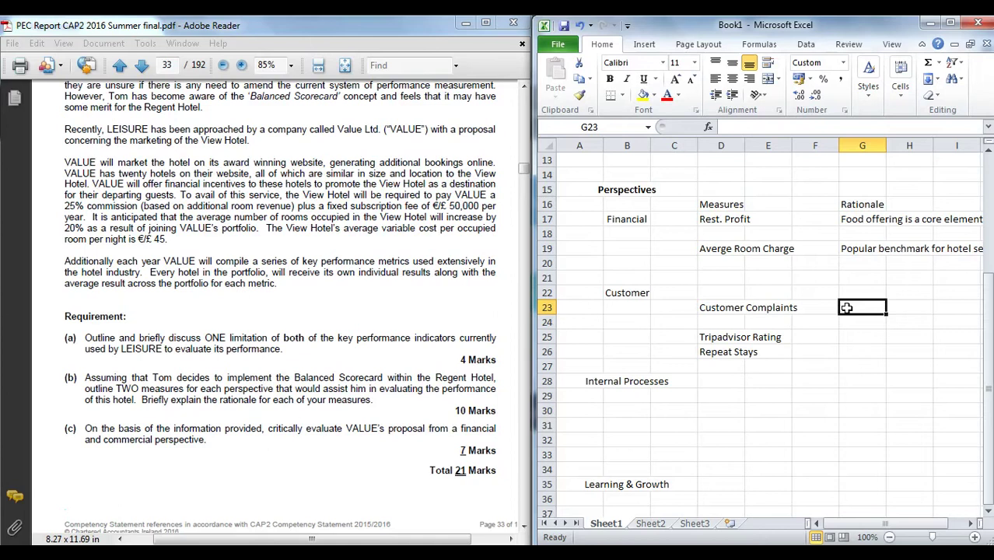
{"action": "key", "text": "Down"}
{"action": "key", "text": "Down"}
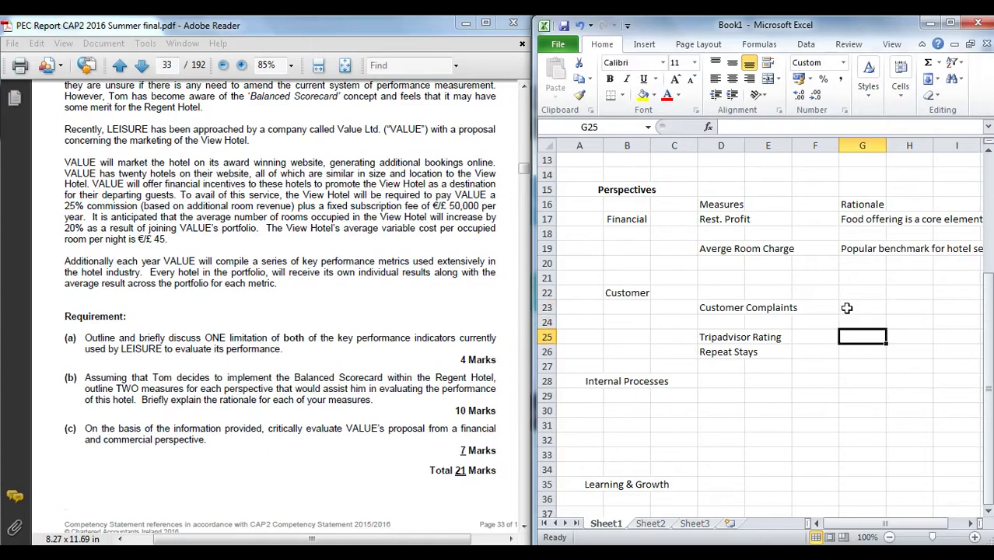
{"action": "key", "text": "Down"}
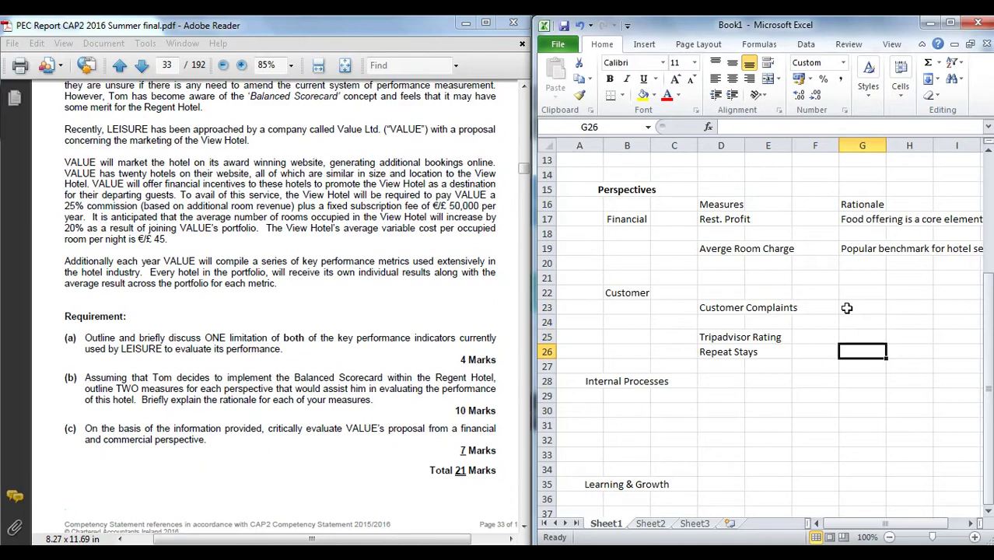
Enter 'Avg Checkin/out time' in D30 and 'Avg room turnaround time' in D32.
{"action": "left_click", "coordinate": [710, 398]}
{"action": "left_click", "coordinate": [714, 405]}
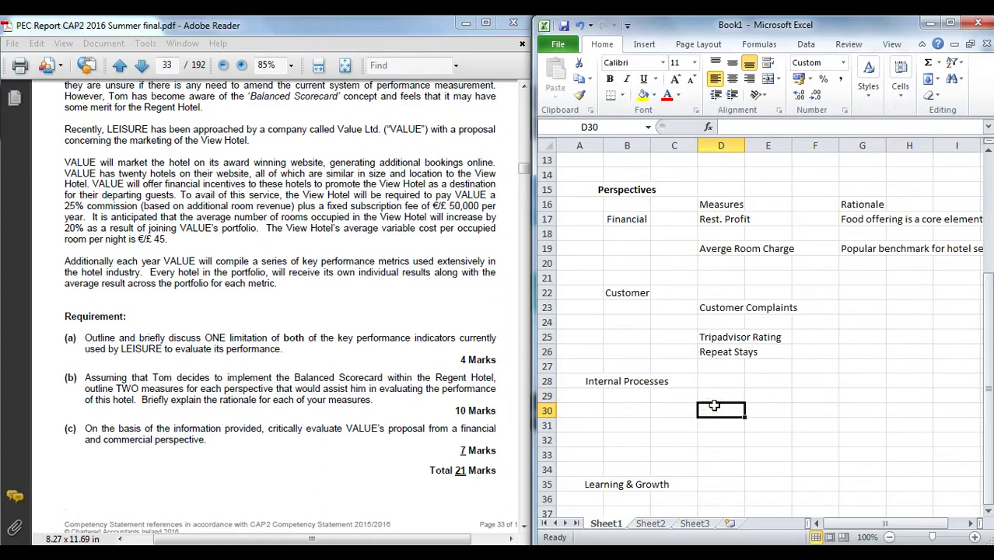
{"action": "type", "text": "A"}
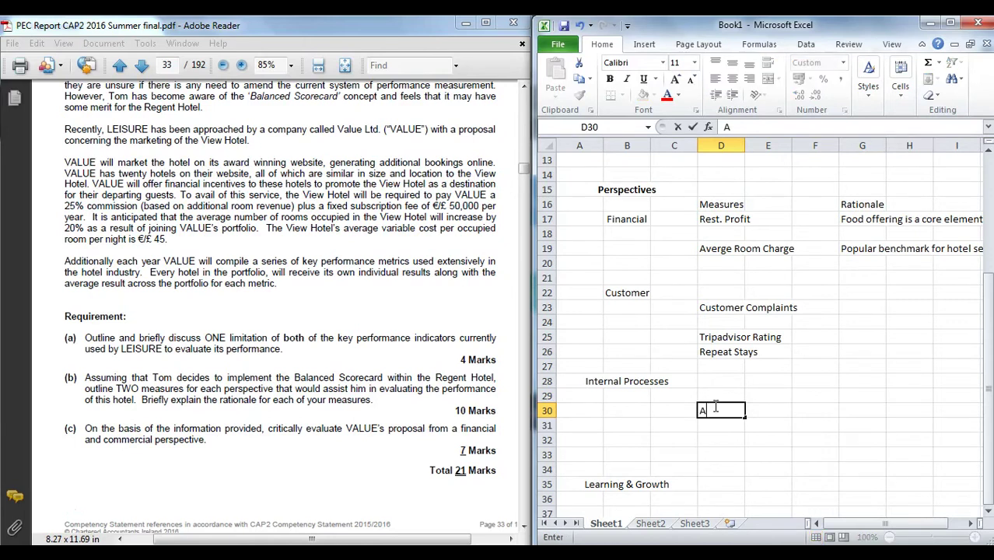
{"action": "type", "text": "vg Checkin/out time"}
{"action": "key", "text": "Return"}
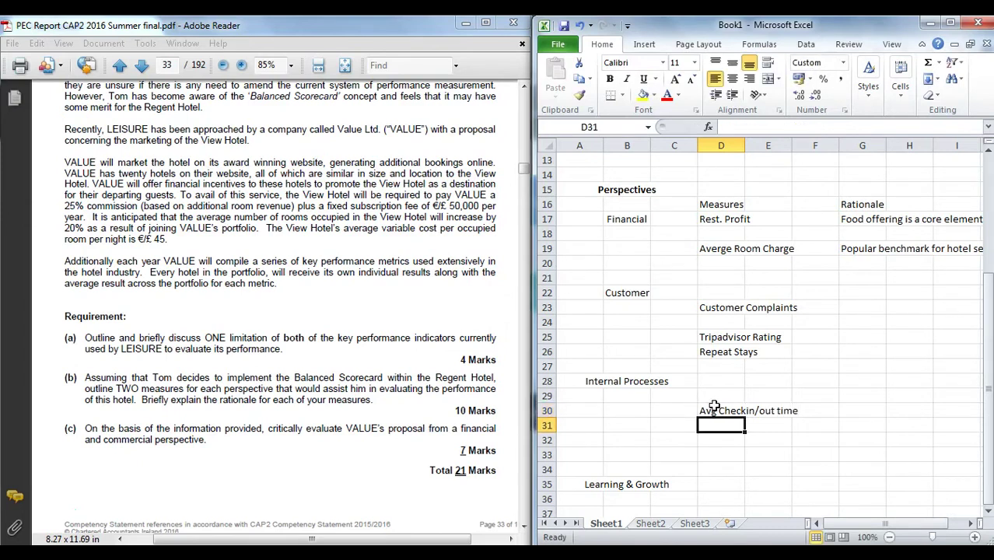
{"action": "key", "text": "Return"}
{"action": "type", "text": "Avg r"}
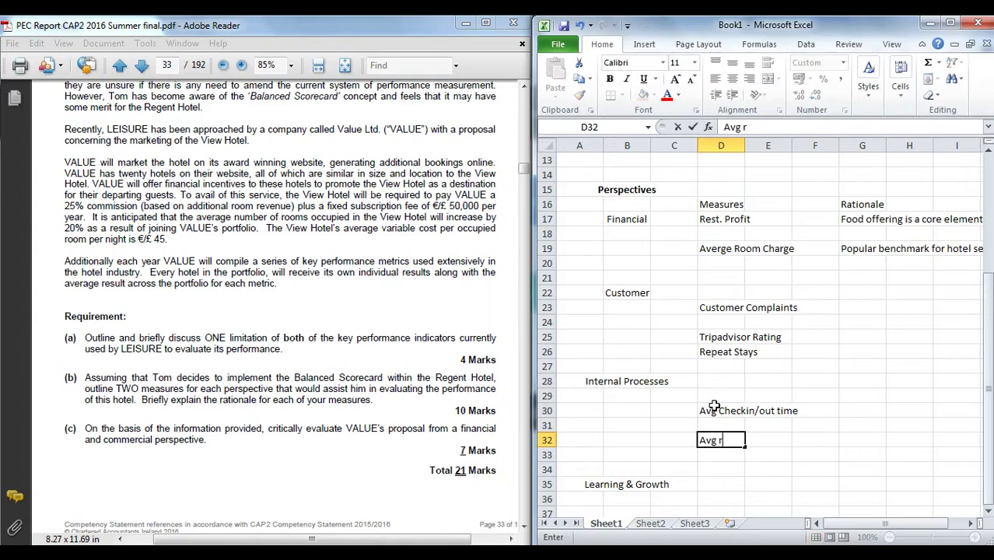
{"action": "type", "text": "oom turno"}
{"action": "key", "text": "BackSpace"}
{"action": "type", "text": "around time"}
{"action": "key", "text": "Return"}
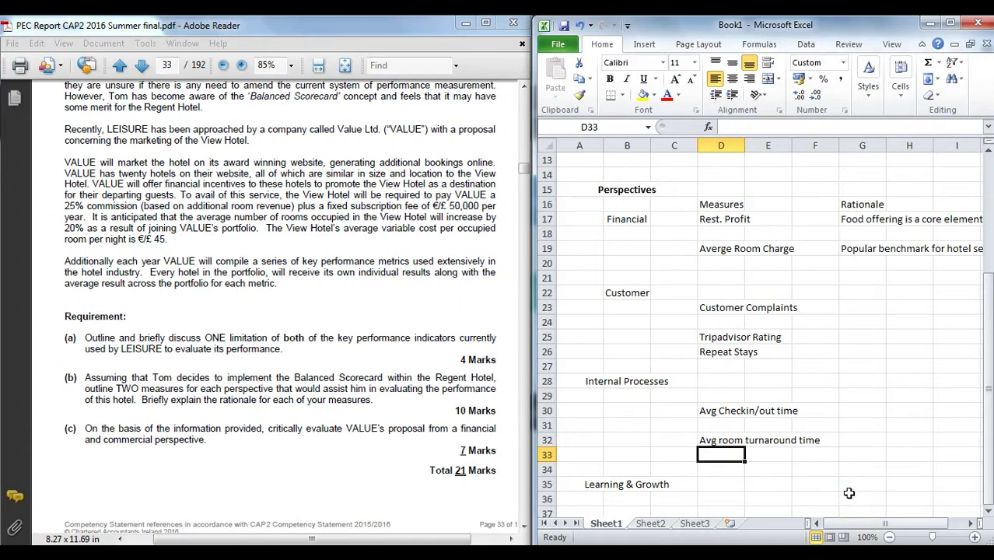
Enter '#staff training days - customer service training' in D37 and 'Employee satisfaction survey' in D39.
{"action": "scroll", "coordinate": [849, 493], "scroll_direction": "down", "scroll_amount": 2}
{"action": "left_click_drag", "start_coordinate": [674, 441], "coordinate": [728, 444]}
{"action": "left_click", "coordinate": [728, 442]}
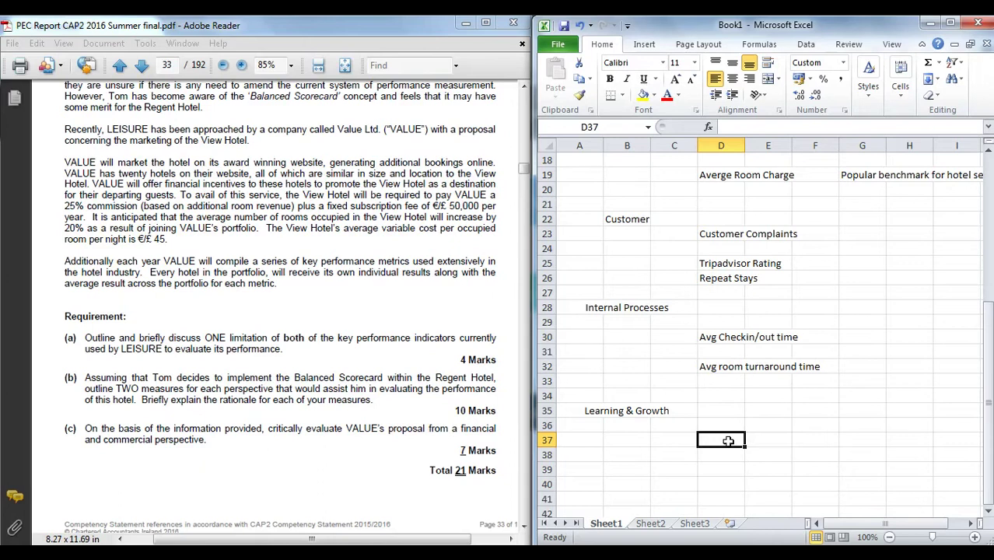
{"action": "type", "text": "#staf"}
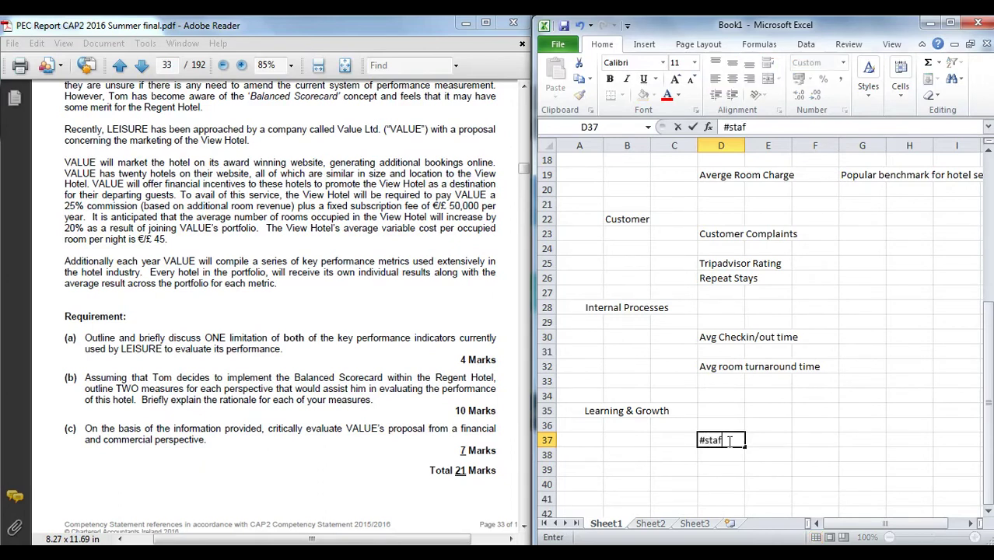
{"action": "type", "text": "f training day"}
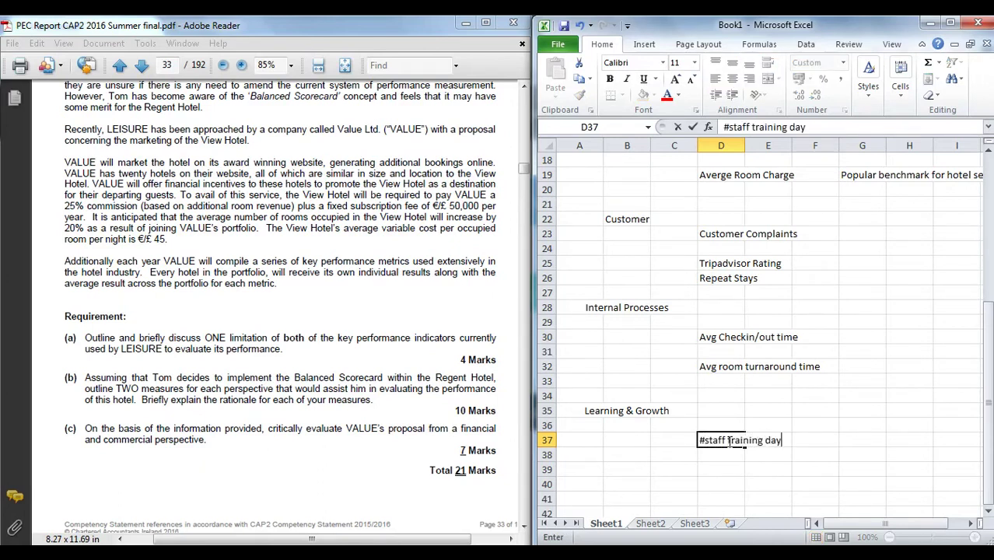
{"action": "type", "text": "s - custom"}
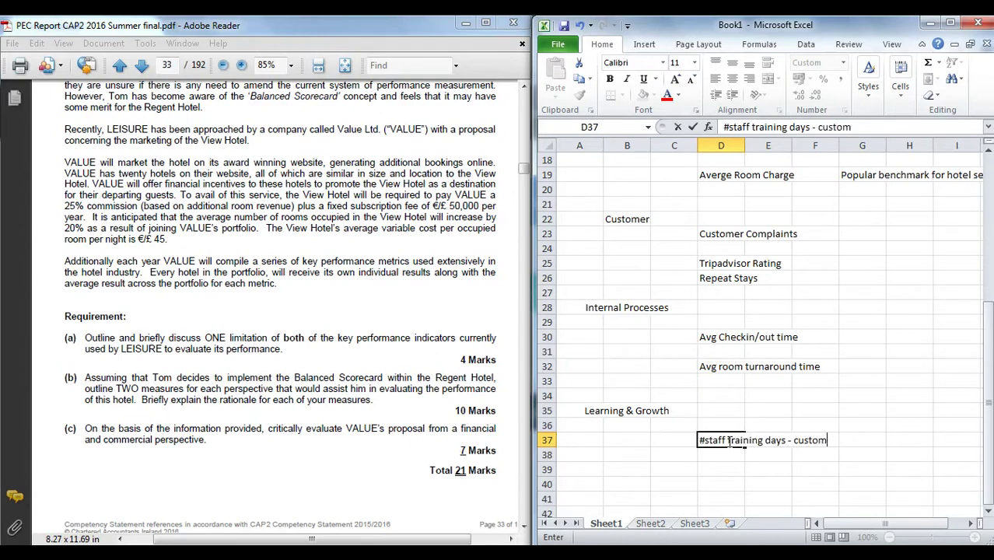
{"action": "type", "text": "er service tr"}
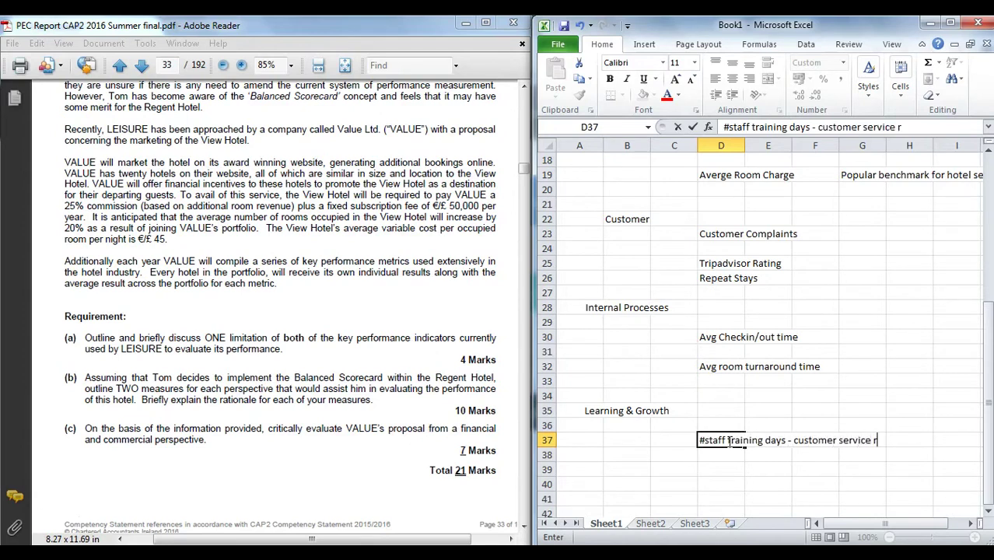
{"action": "type", "text": "aining"}
{"action": "key", "text": "Return"}
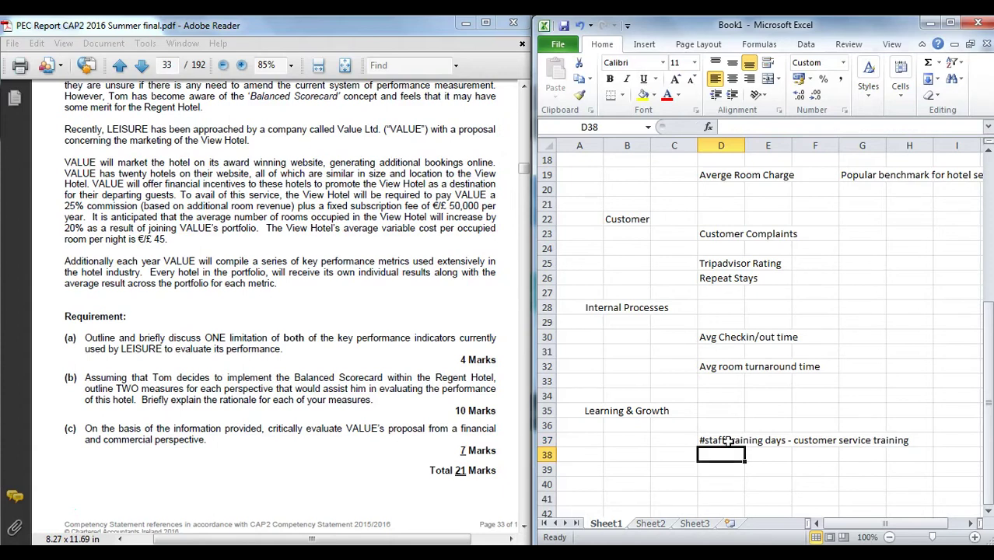
{"action": "scroll", "coordinate": [973, 343], "scroll_direction": "up", "scroll_amount": 1}
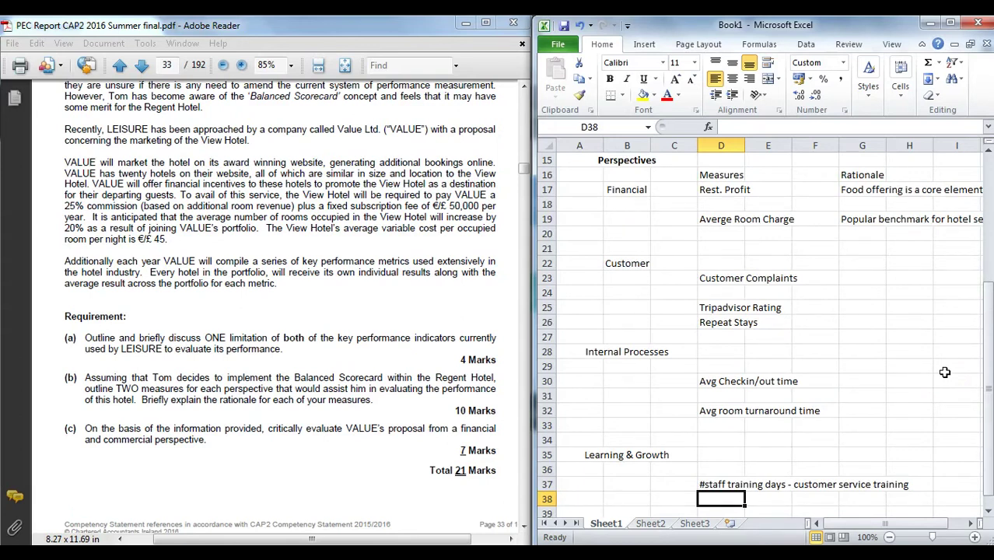
{"action": "key", "text": "Return"}
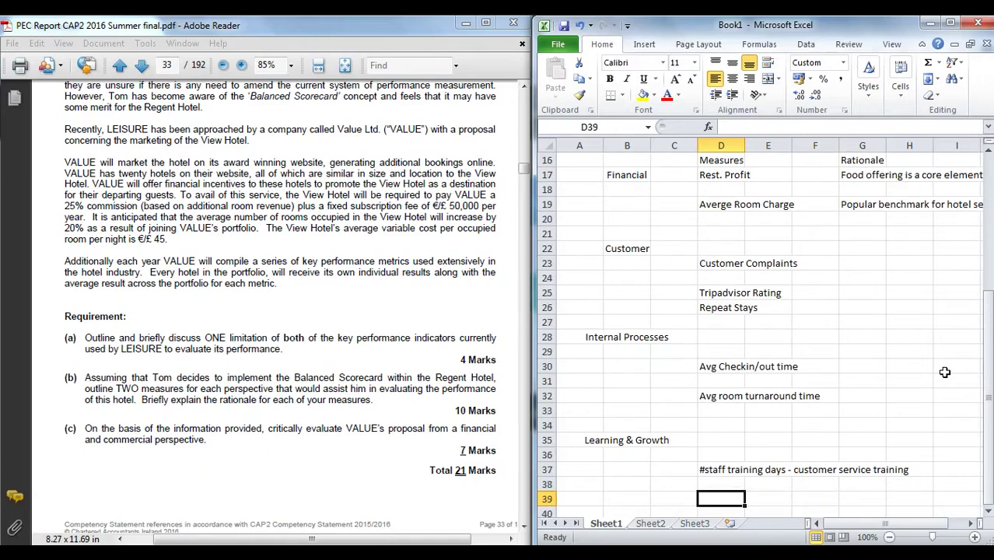
{"action": "type", "text": "Employee satisfact"}
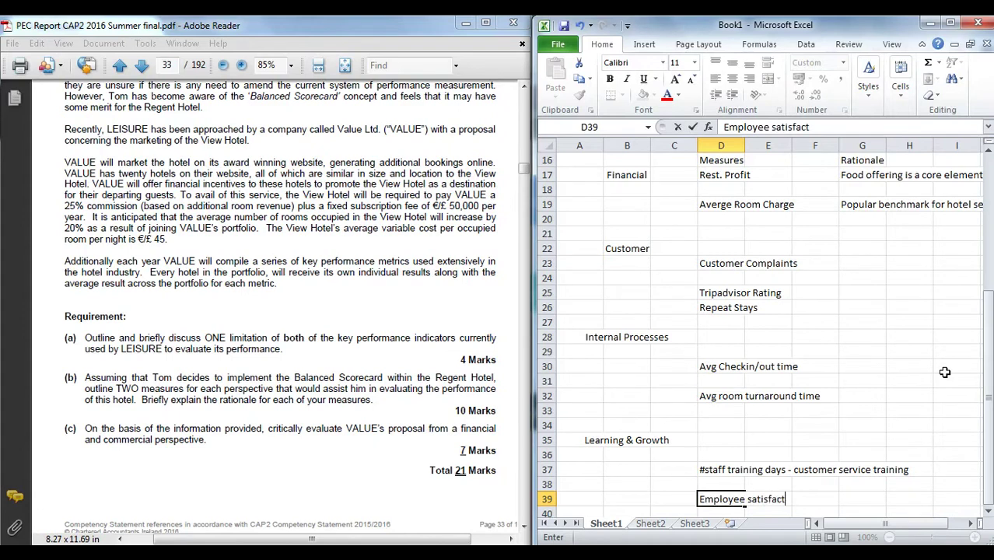
{"action": "type", "text": "ion survey"}
{"action": "key", "text": "Return"}
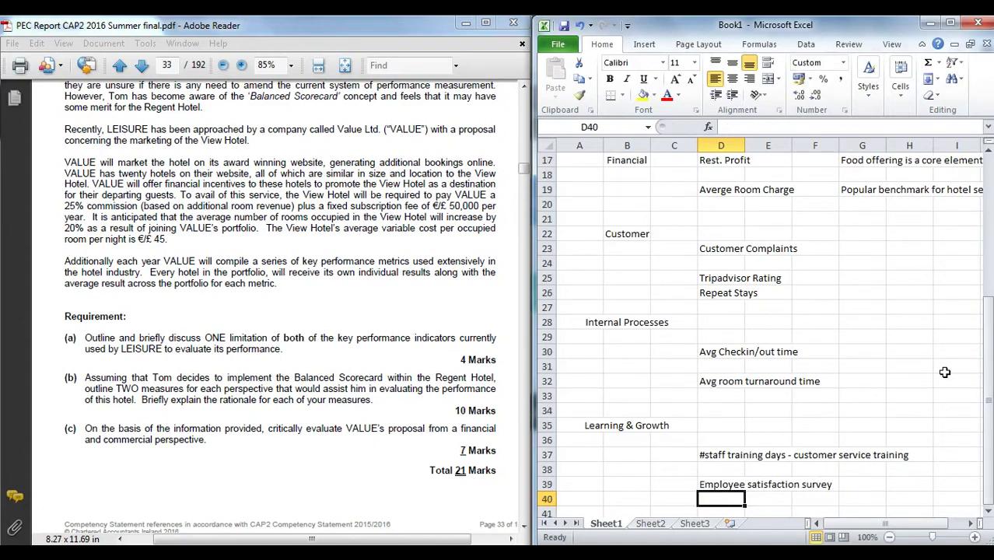
Add the measures 'Staff turnover' and '# of new rooms via packages' below.
{"action": "key", "text": "Return"}
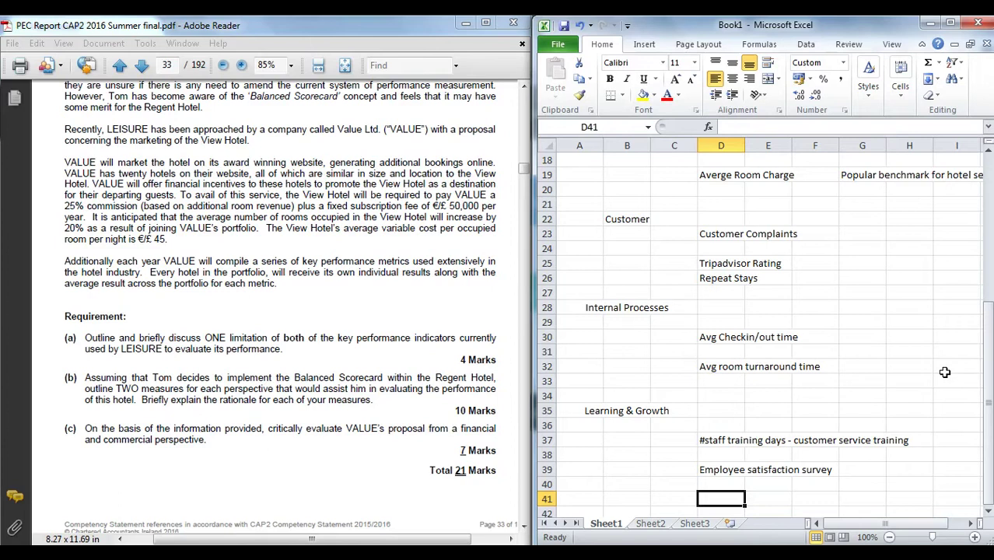
{"action": "type", "text": "Sta"}
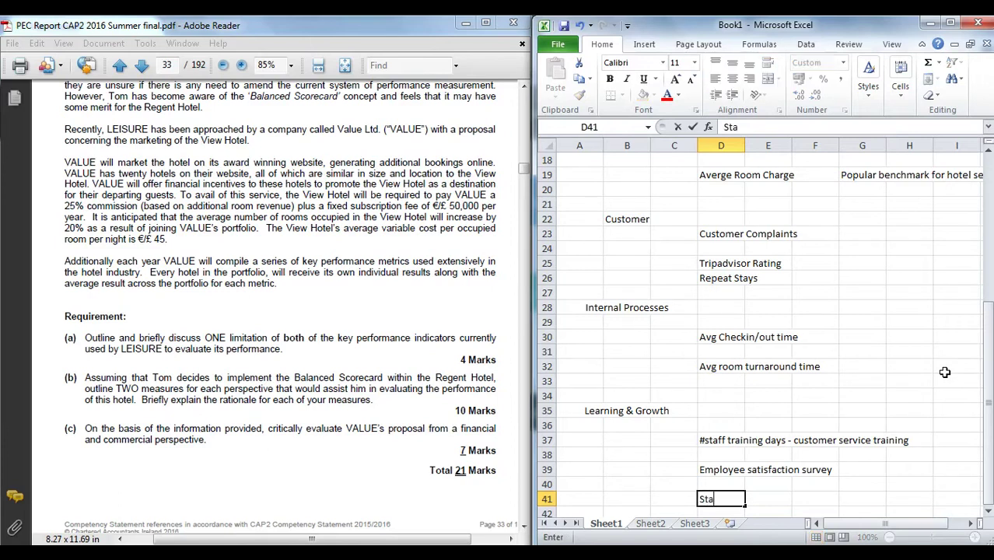
{"action": "type", "text": "ff turnover"}
{"action": "key", "text": "Return"}
{"action": "key", "text": "Return"}
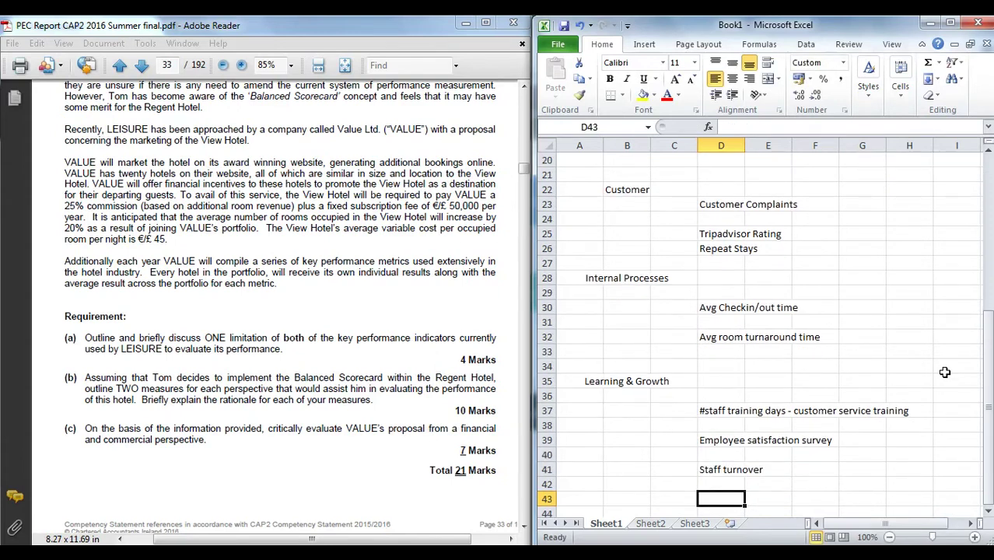
{"action": "type", "text": "# o"}
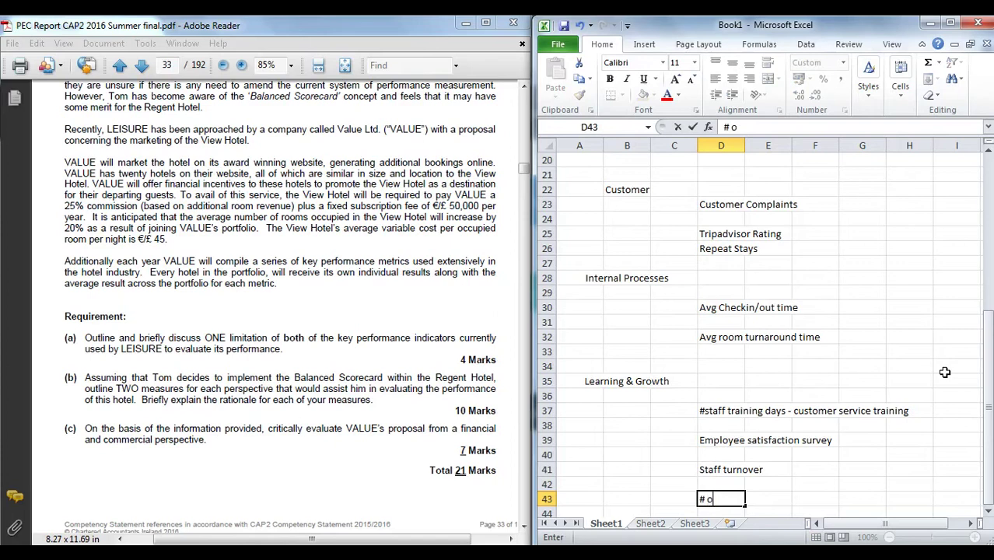
{"action": "type", "text": "f new rooms via "}
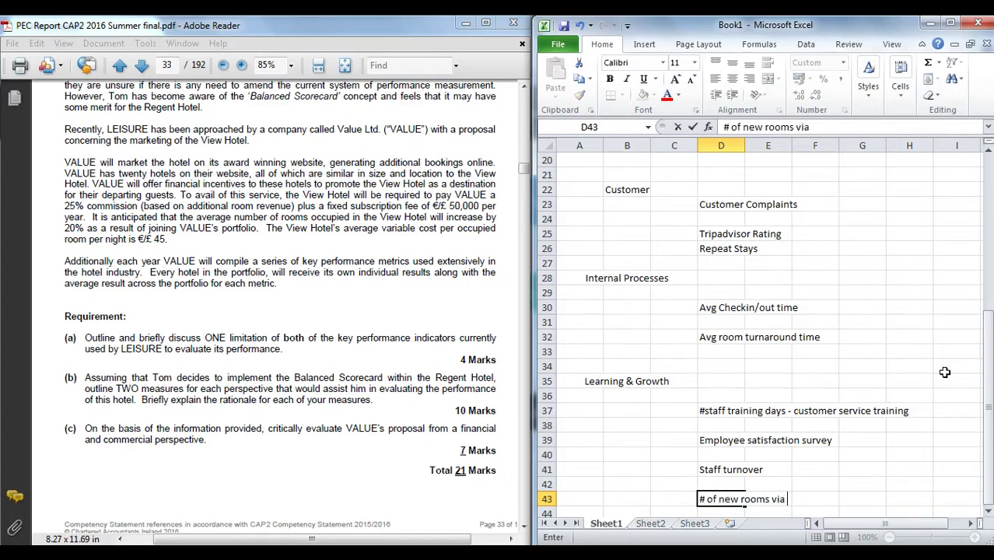
{"action": "type", "text": "packages"}
{"action": "key", "text": "Return"}
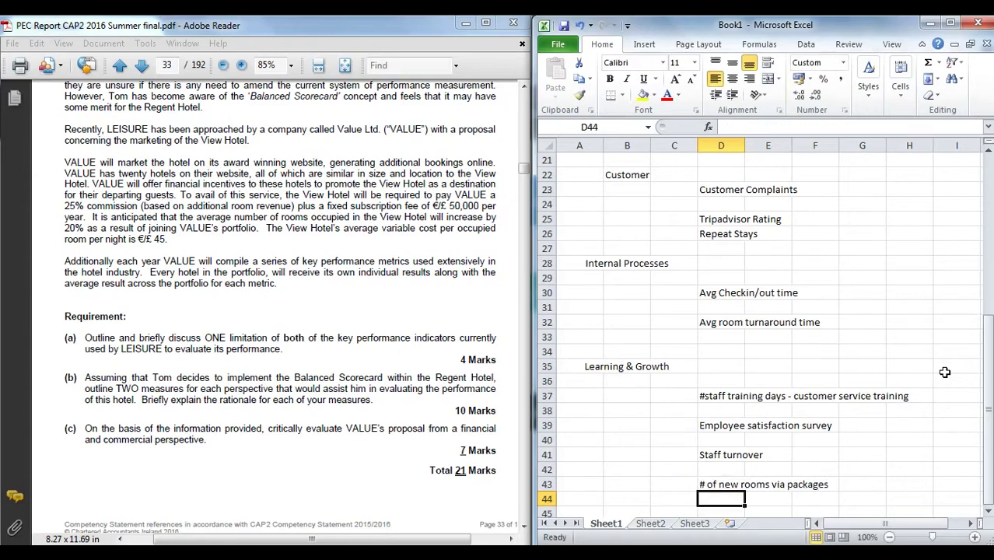
{"action": "key", "text": "Up"}
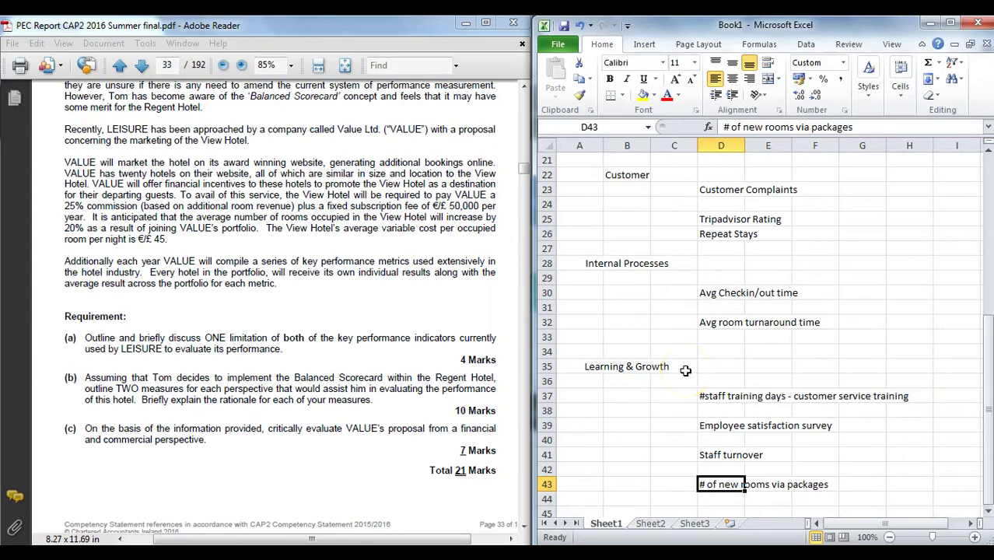
{"action": "scroll", "coordinate": [760, 360], "scroll_direction": "up", "scroll_amount": 3}
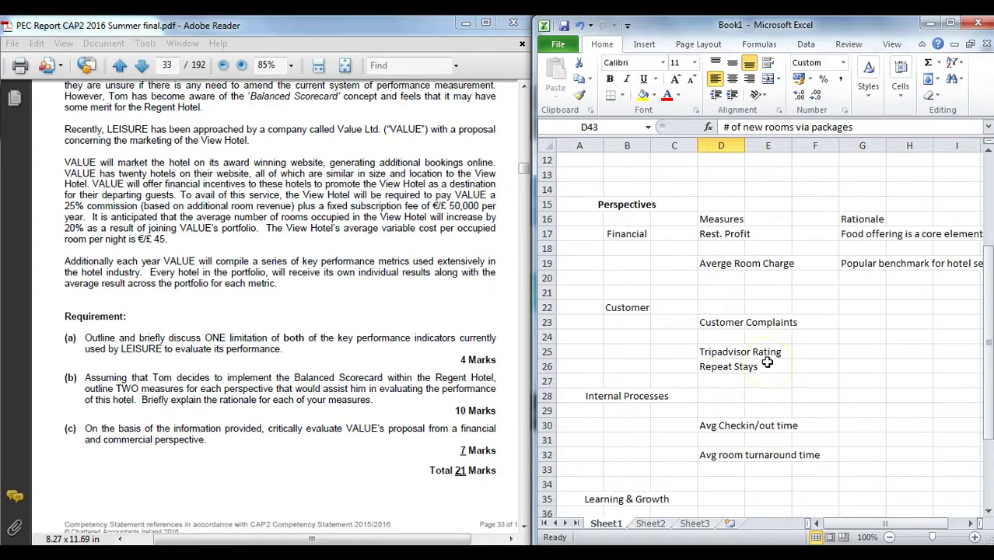
{"action": "left_click_drag", "start_coordinate": [734, 234], "coordinate": [739, 248]}
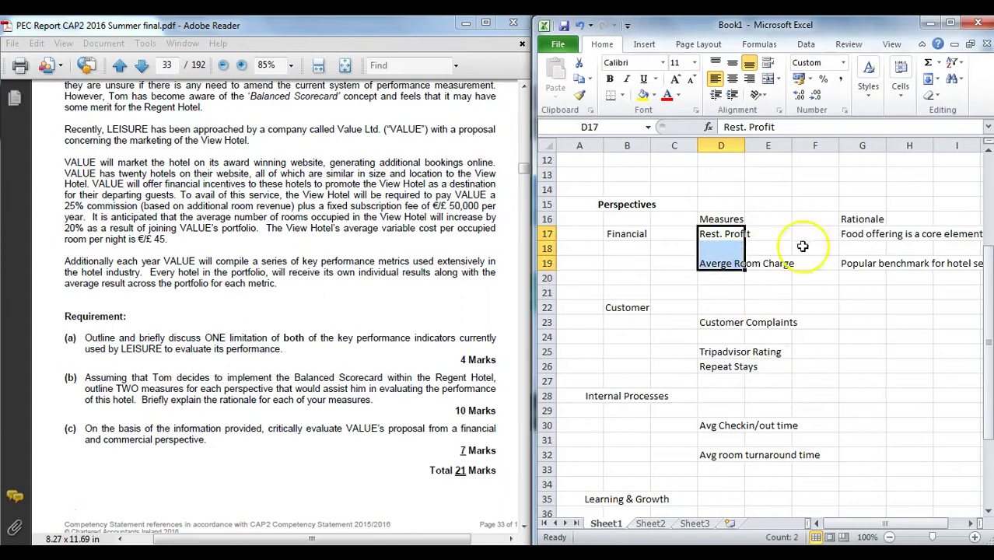
{"action": "left_click_drag", "start_coordinate": [856, 233], "coordinate": [875, 264]}
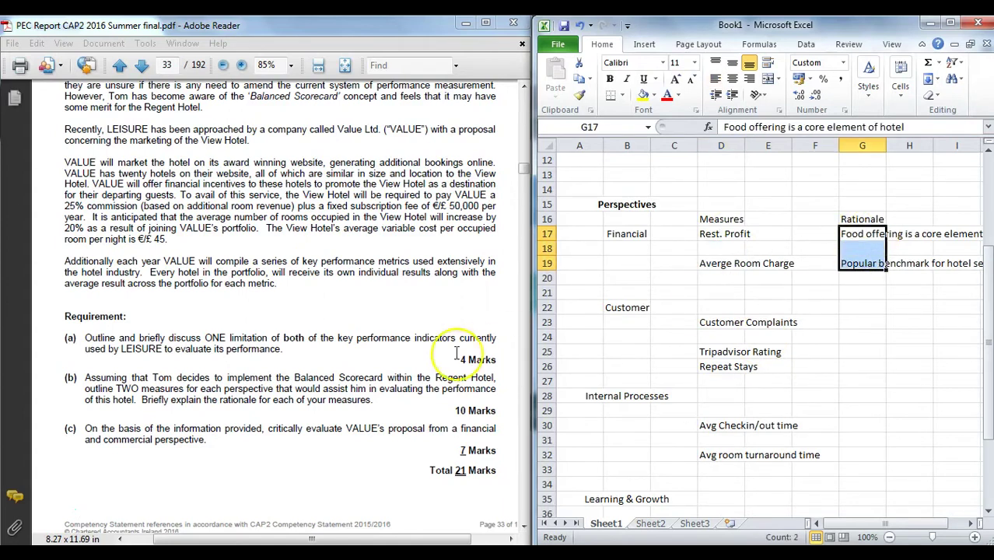
{"action": "left_click_drag", "start_coordinate": [117, 389], "coordinate": [144, 393]}
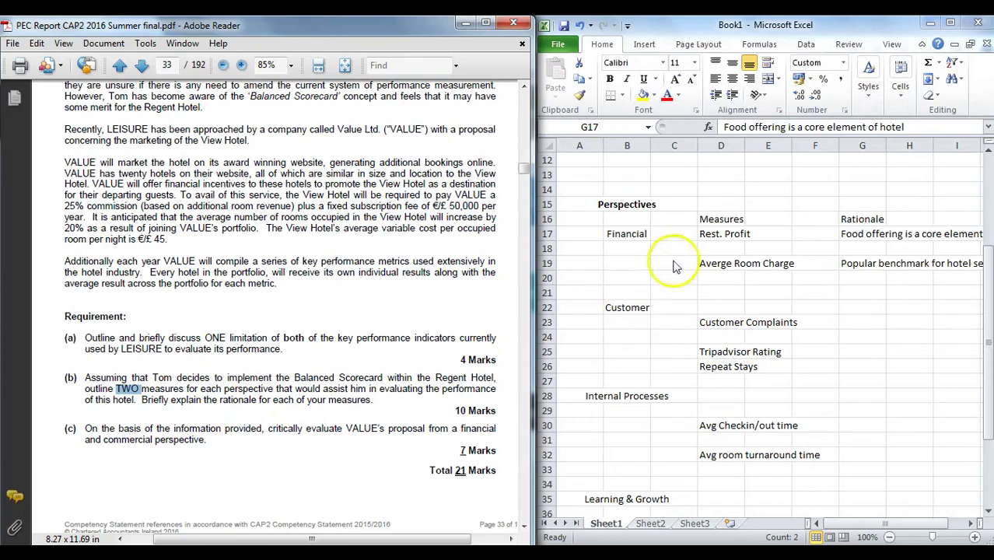
{"action": "left_click", "coordinate": [719, 232]}
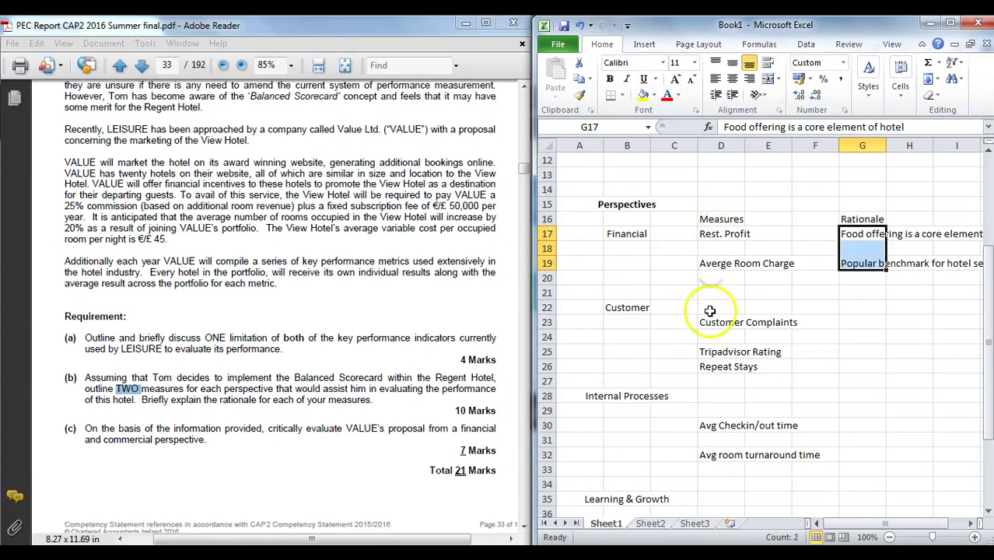
{"action": "scroll", "coordinate": [711, 272], "scroll_direction": "down", "scroll_amount": 2}
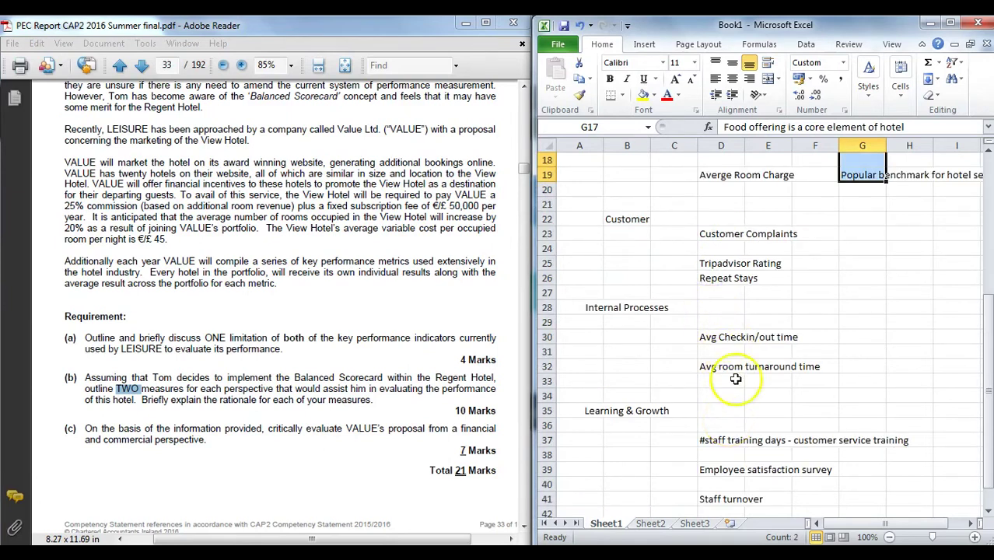
{"action": "scroll", "coordinate": [723, 350], "scroll_direction": "up", "scroll_amount": 2}
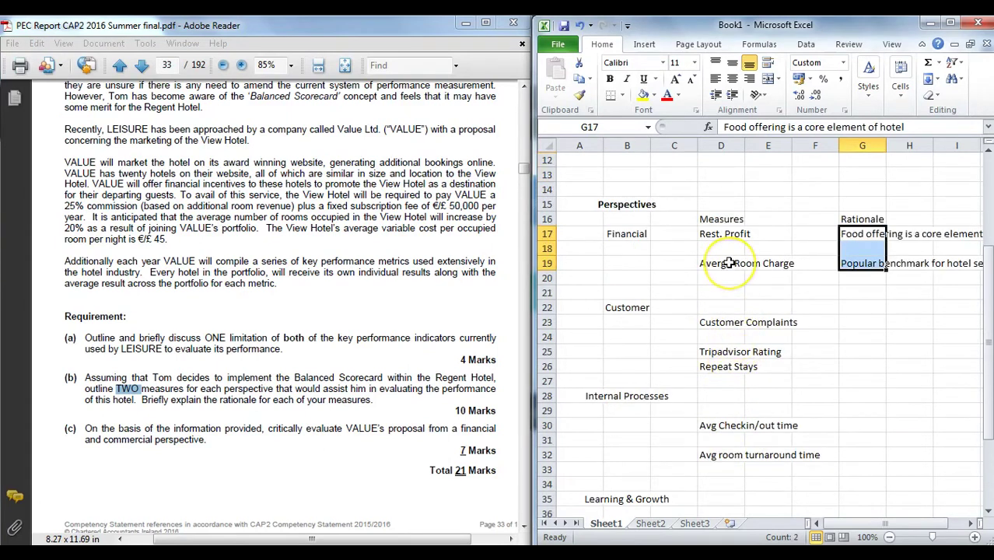
{"action": "scroll", "coordinate": [729, 262], "scroll_direction": "down", "scroll_amount": 2}
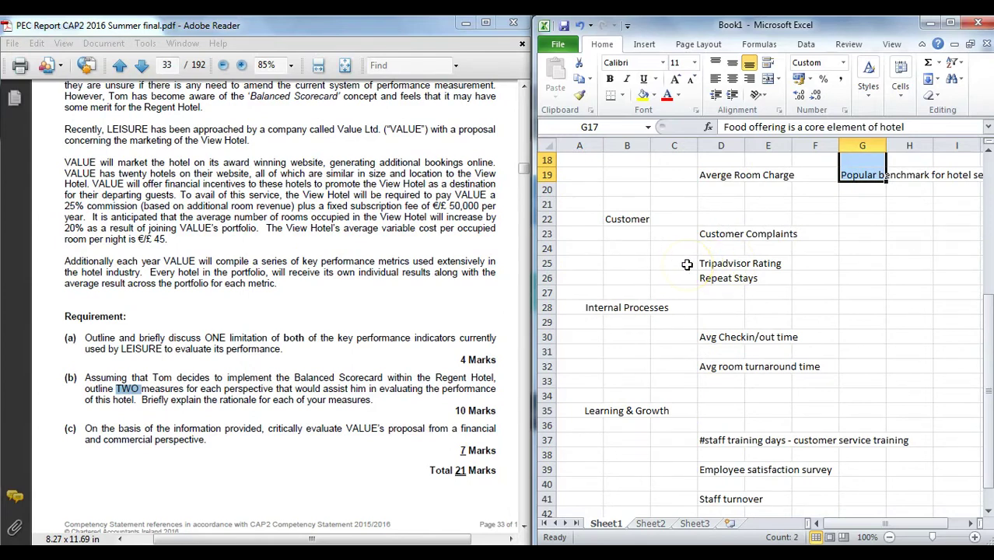
{"action": "scroll", "coordinate": [687, 264], "scroll_direction": "down", "scroll_amount": 6}
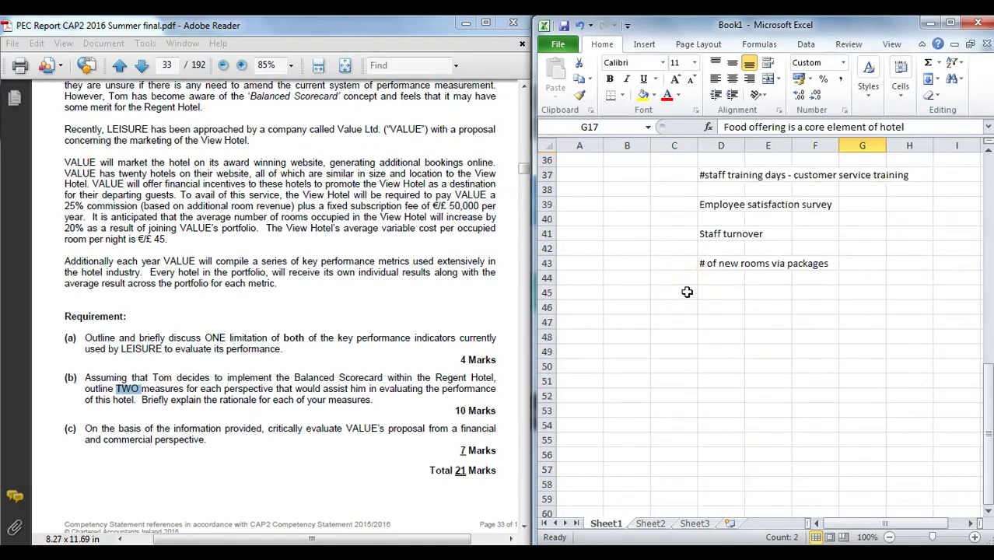
{"action": "scroll", "coordinate": [689, 288], "scroll_direction": "down", "scroll_amount": 2}
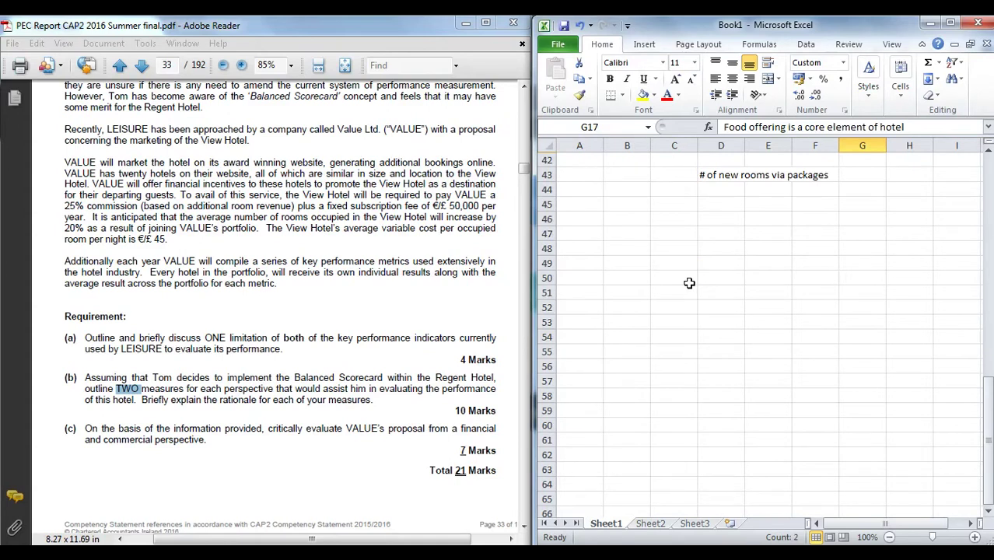
{"action": "scroll", "coordinate": [781, 285], "scroll_direction": "up", "scroll_amount": 12}
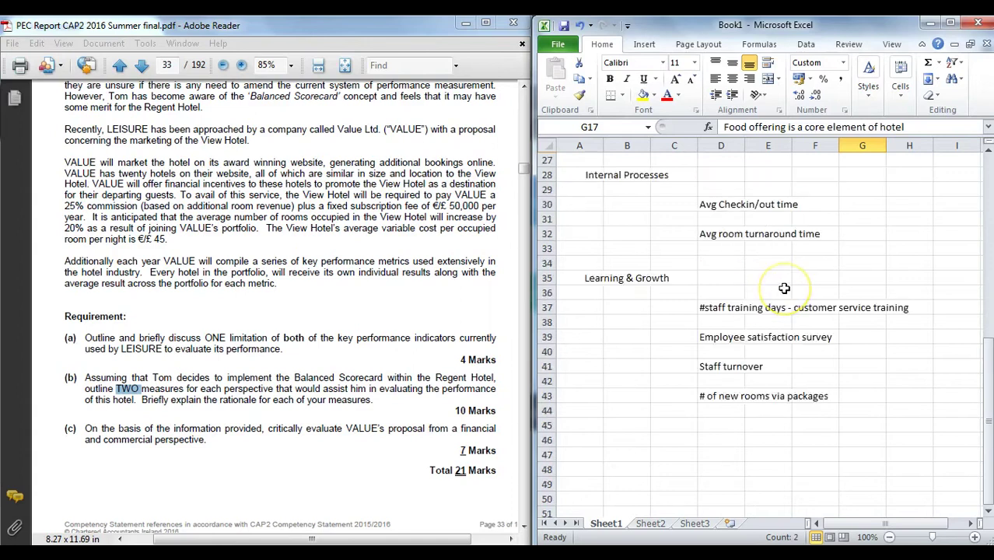
{"action": "left_click", "coordinate": [720, 309]}
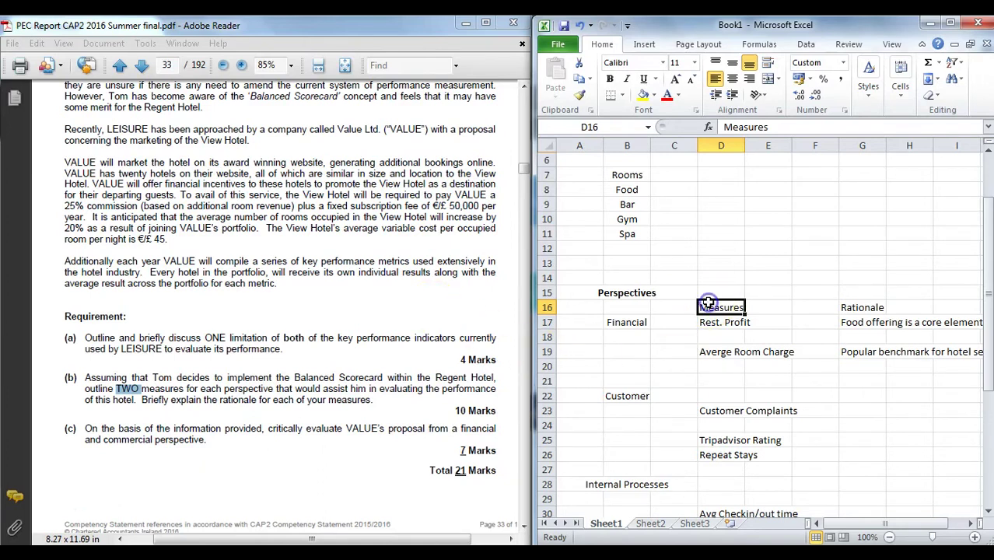
{"action": "scroll", "coordinate": [708, 303], "scroll_direction": "down", "scroll_amount": 2}
{"action": "scroll", "coordinate": [712, 300], "scroll_direction": "down", "scroll_amount": 11}
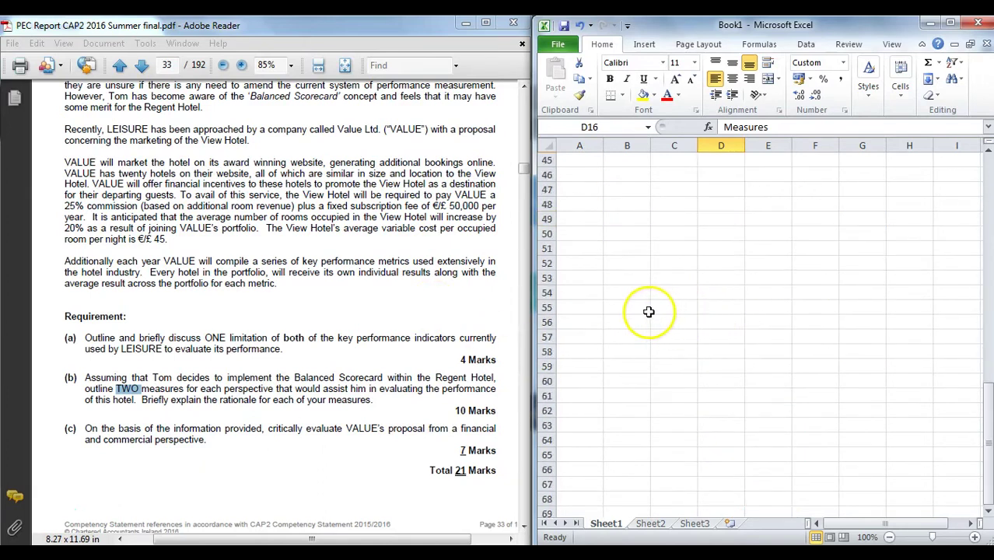
{"action": "scroll", "coordinate": [623, 263], "scroll_direction": "up", "scroll_amount": 1}
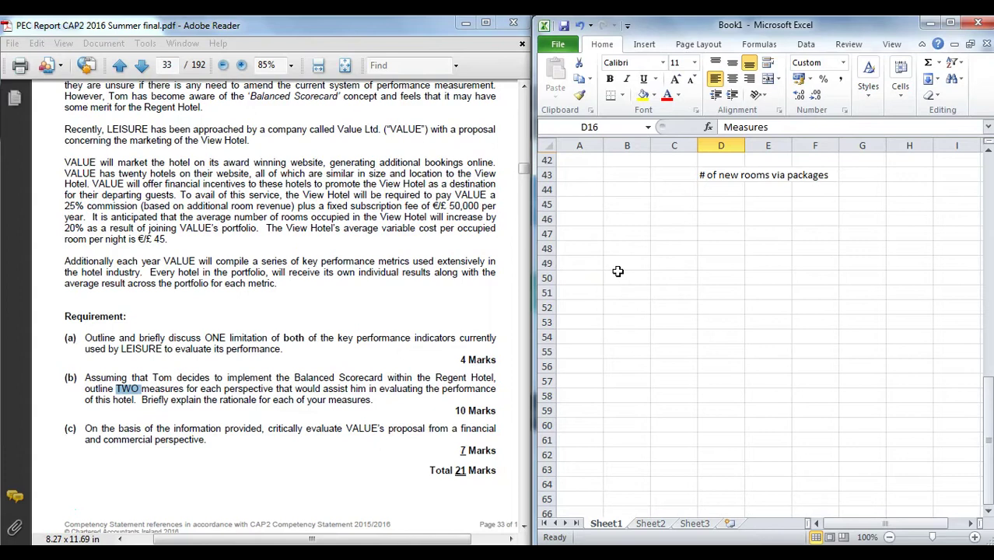
{"action": "left_click", "coordinate": [618, 272]}
{"action": "scroll", "coordinate": [660, 257], "scroll_direction": "down", "scroll_amount": 1}
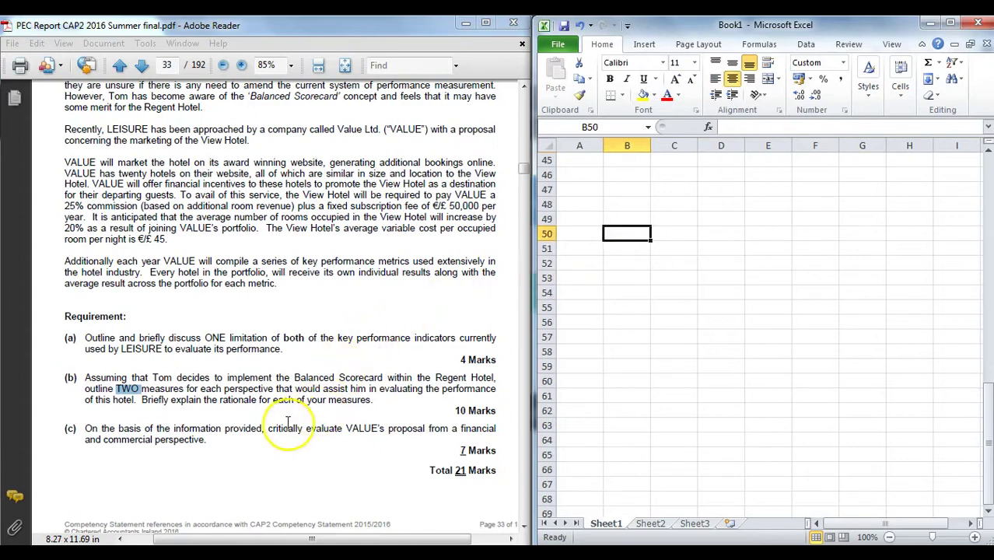
{"action": "left_click_drag", "start_coordinate": [268, 428], "coordinate": [336, 436]}
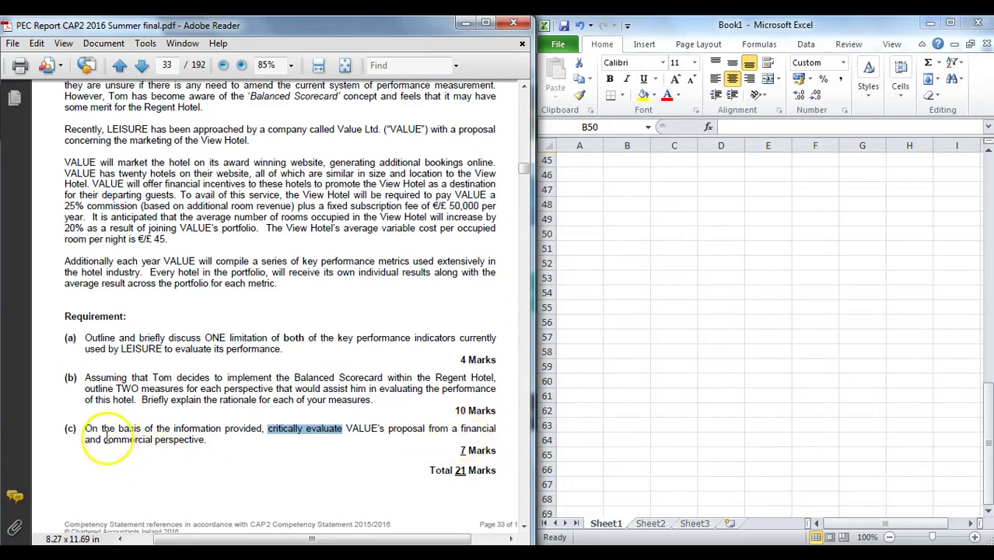
{"action": "left_click_drag", "start_coordinate": [104, 440], "coordinate": [156, 439]}
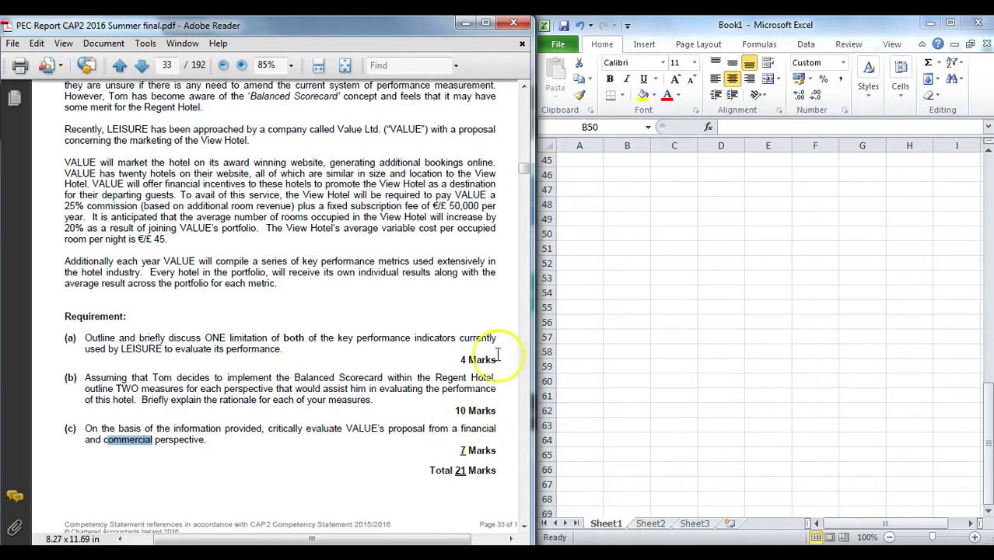
{"action": "left_click", "coordinate": [413, 284]}
{"action": "scroll", "coordinate": [327, 257], "scroll_direction": "up", "scroll_amount": 1}
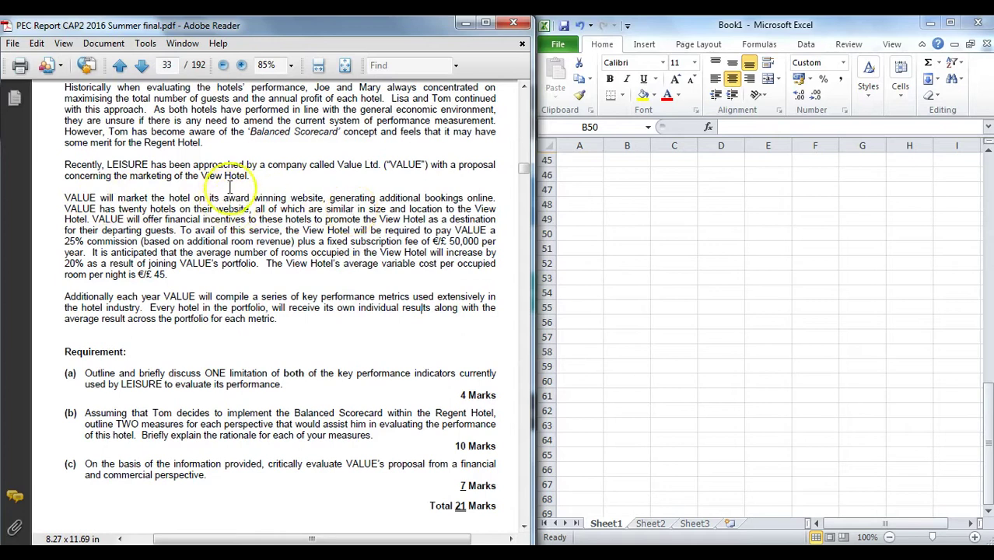
{"action": "left_click_drag", "start_coordinate": [260, 165], "coordinate": [222, 176]}
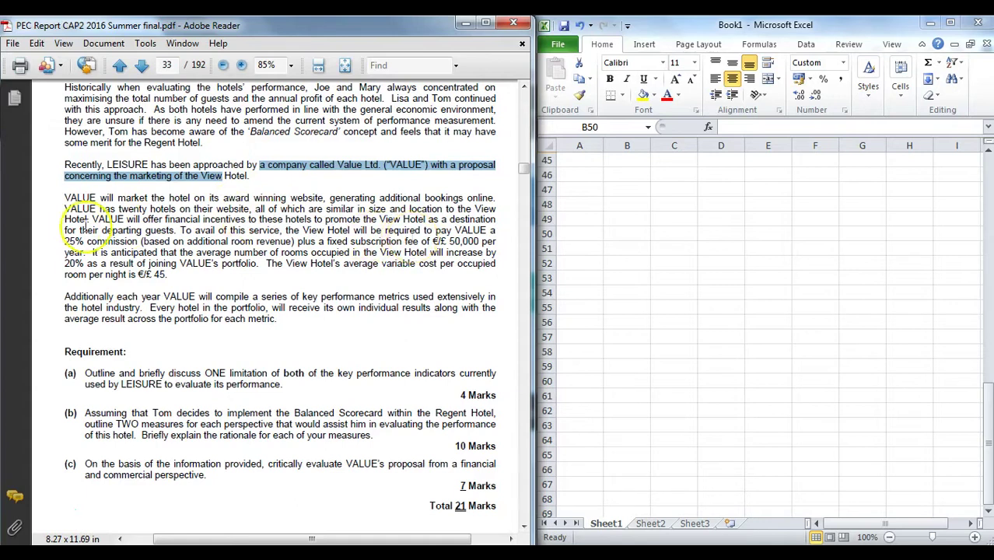
{"action": "left_click_drag", "start_coordinate": [63, 240], "coordinate": [479, 247]}
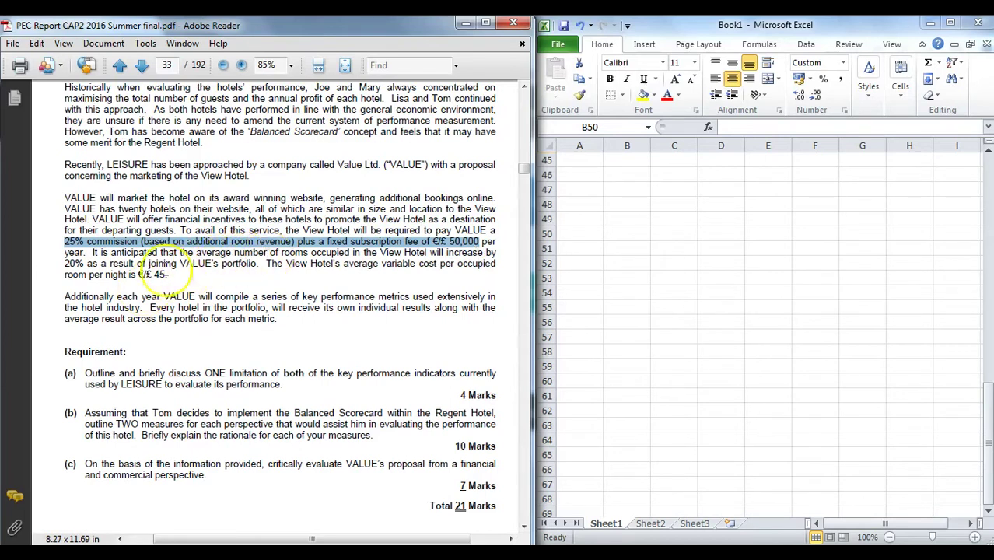
{"action": "left_click_drag", "start_coordinate": [64, 263], "coordinate": [475, 281]}
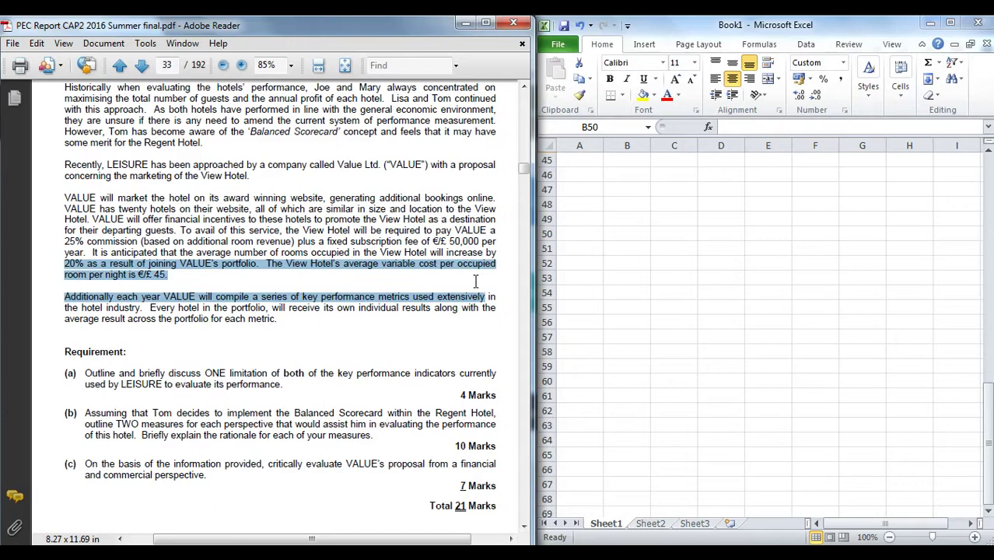
{"action": "left_click", "coordinate": [191, 315]}
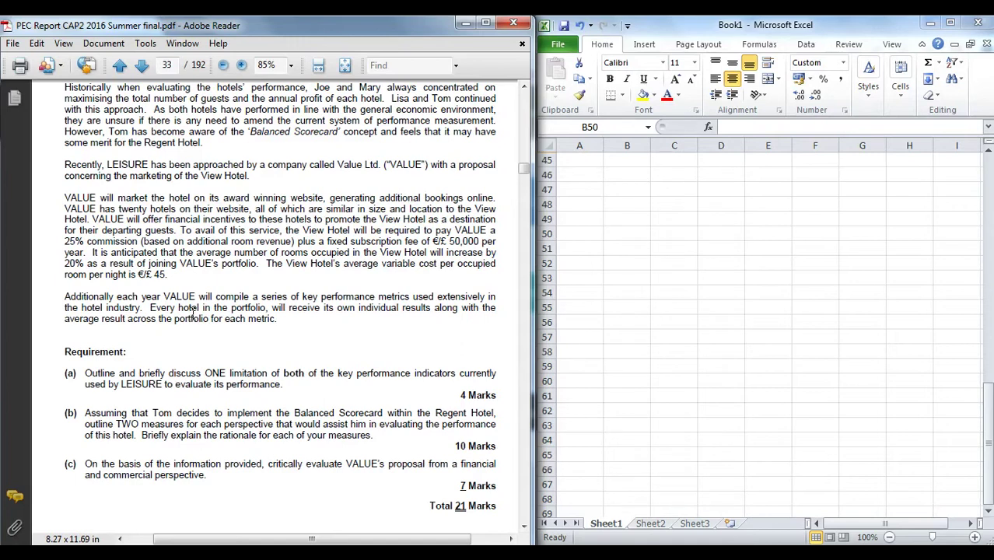
{"action": "left_click", "coordinate": [338, 358]}
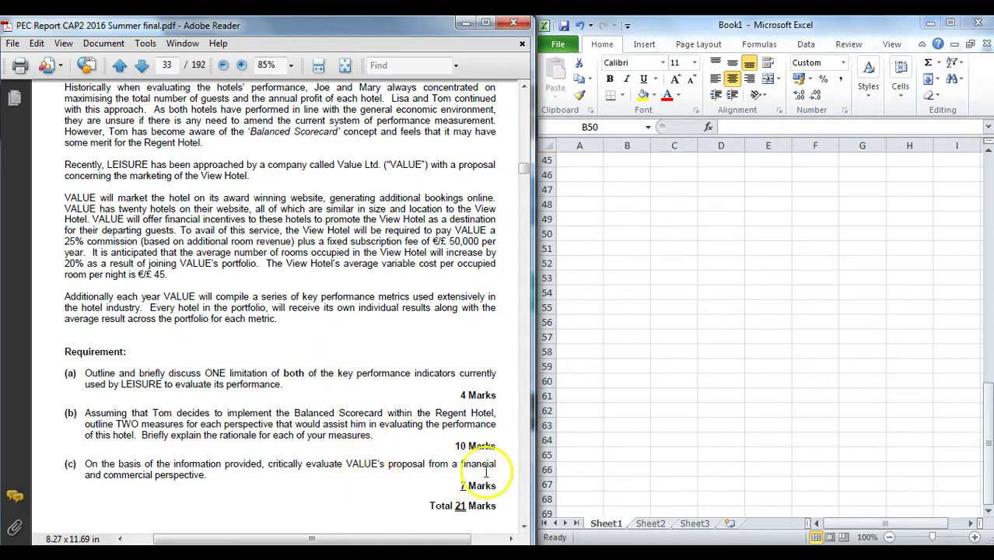
Enter 50,000 in B47 and '25% of additional revenue' in B48, both left-aligned.
{"action": "left_click", "coordinate": [637, 189]}
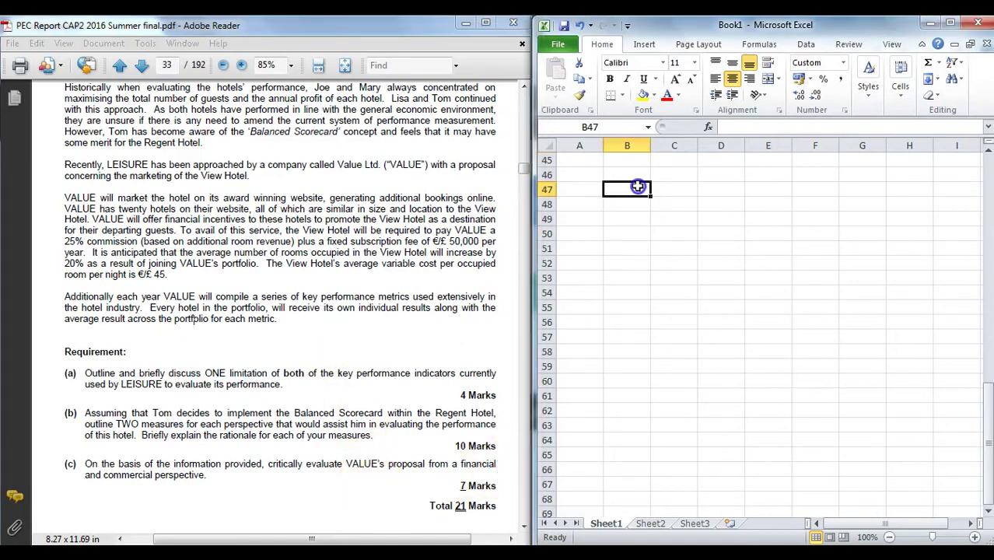
{"action": "type", "text": "50,000"}
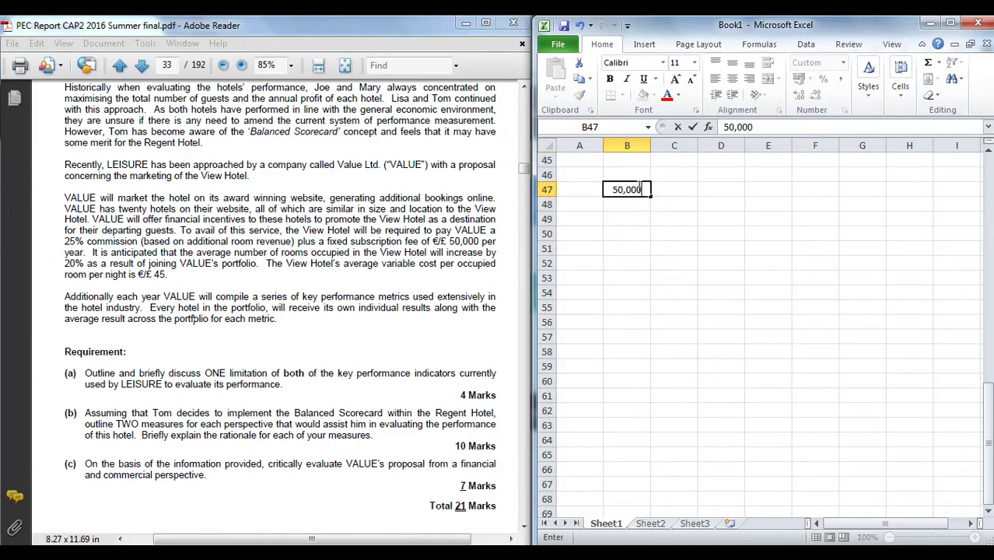
{"action": "key", "text": "Return"}
{"action": "type", "text": "25"}
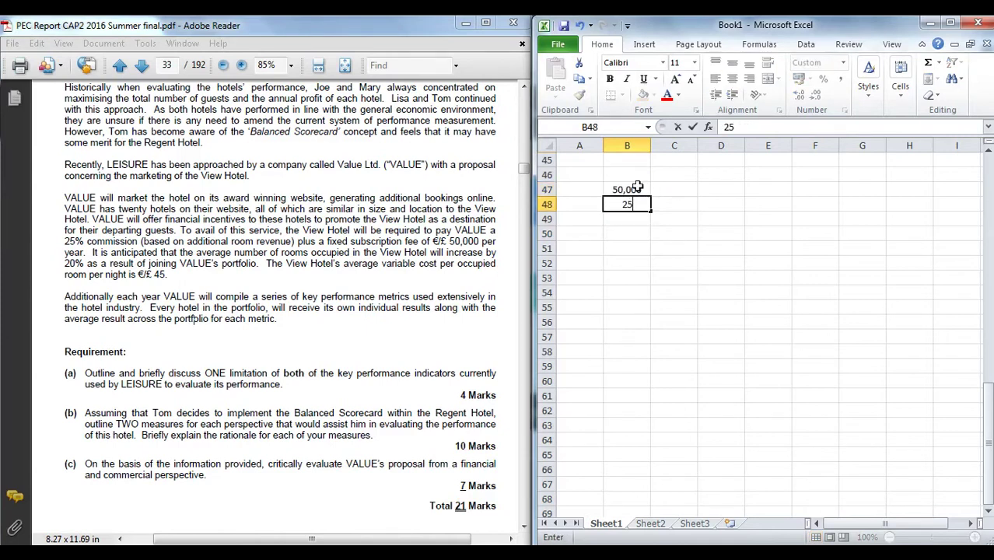
{"action": "type", "text": "% of additio"}
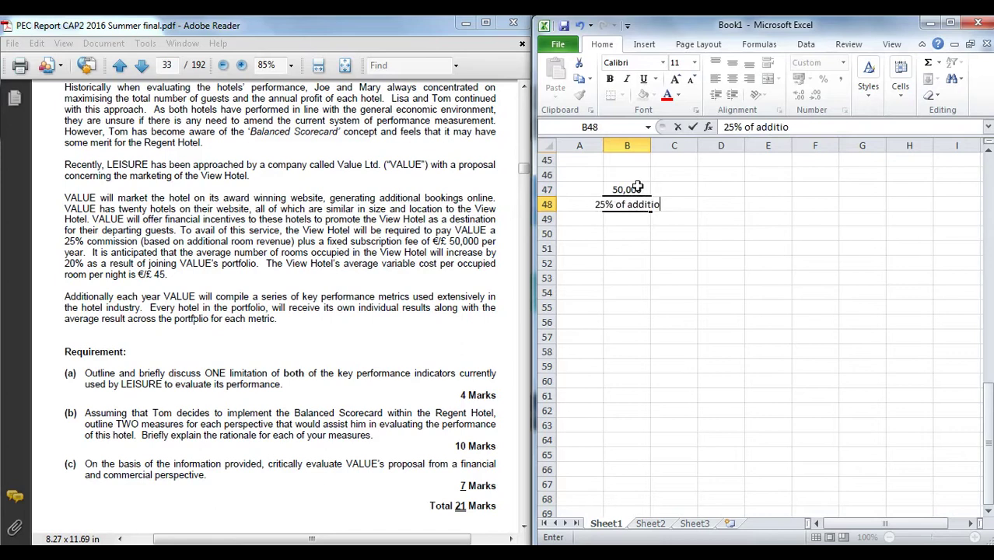
{"action": "type", "text": "nal revenue"}
{"action": "key", "text": "Return"}
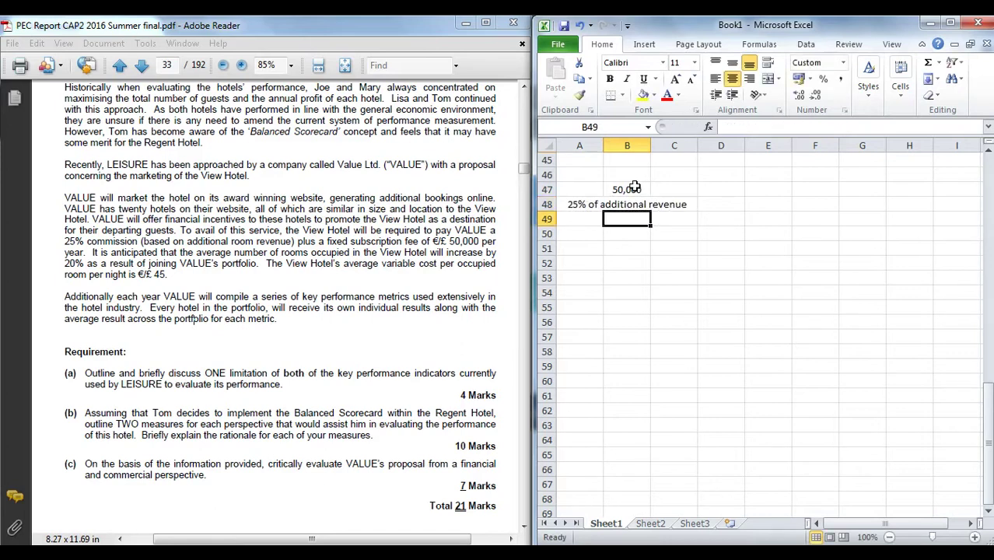
{"action": "left_click_drag", "start_coordinate": [634, 185], "coordinate": [629, 204]}
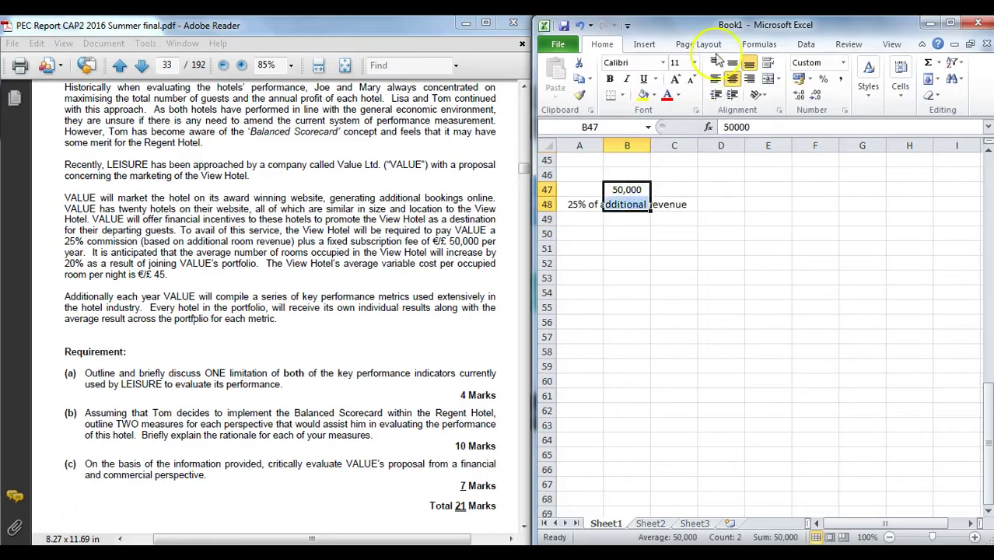
{"action": "left_click", "coordinate": [715, 79]}
Add the labels Costs and Benefits in B50:B51.
{"action": "left_click", "coordinate": [634, 234]}
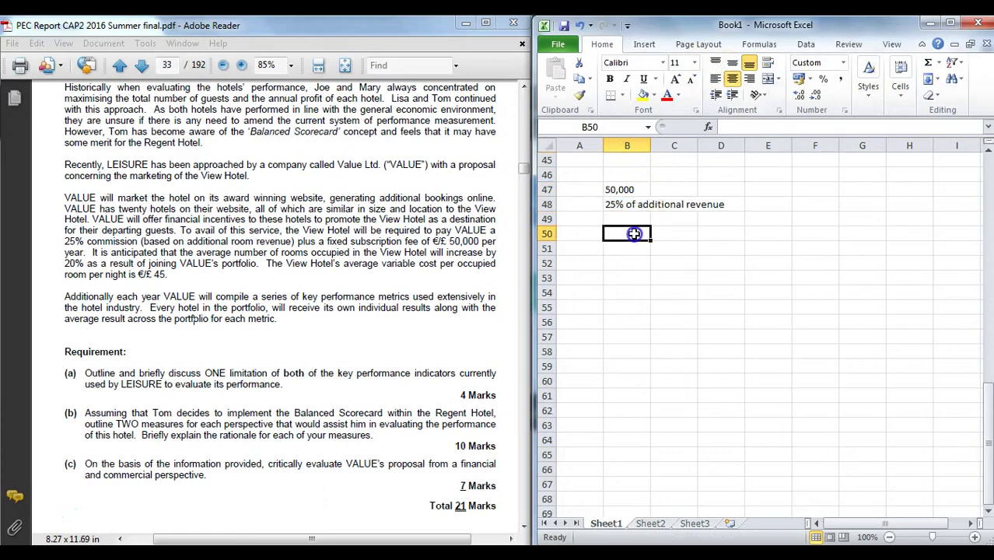
{"action": "type", "text": "Costs"}
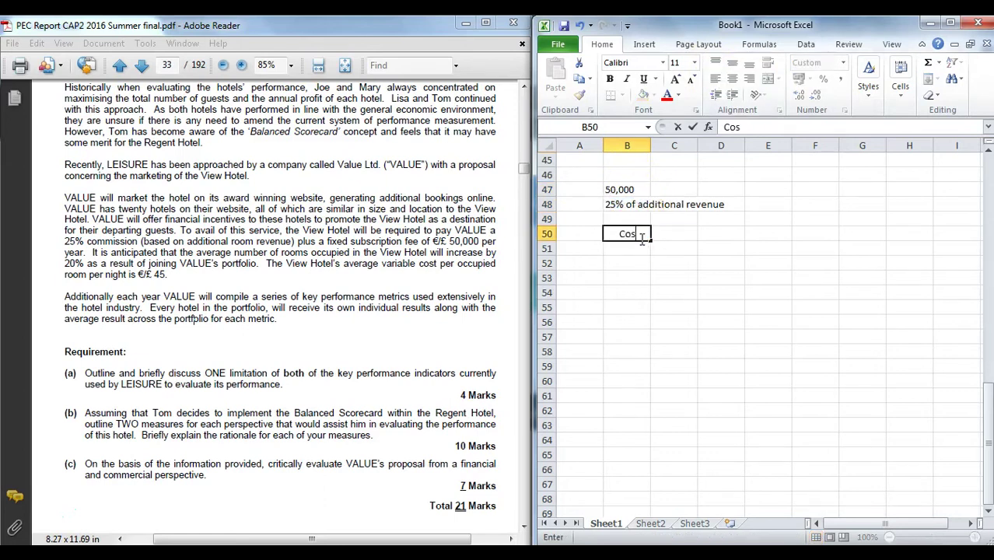
{"action": "key", "text": "Return"}
{"action": "type", "text": "Benefits"}
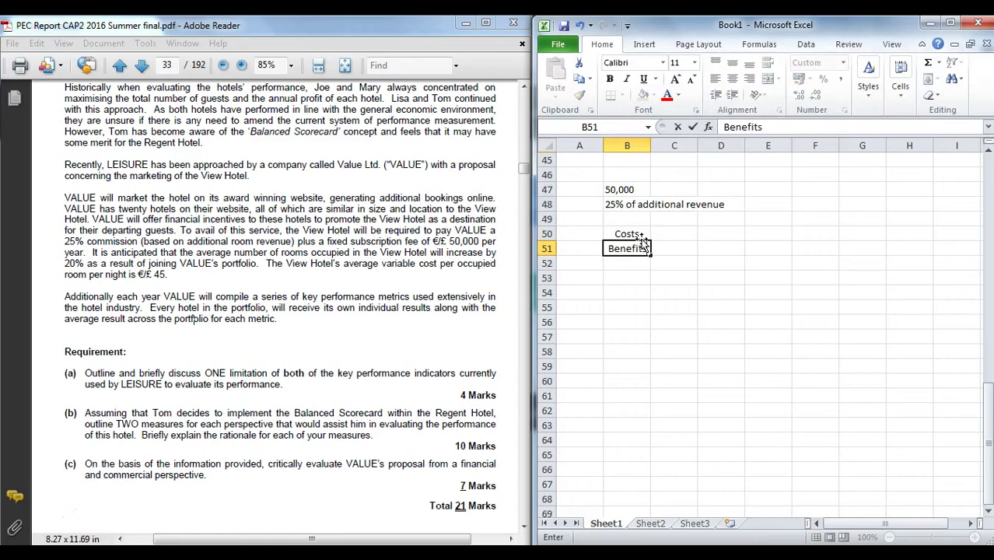
{"action": "key", "text": "Return"}
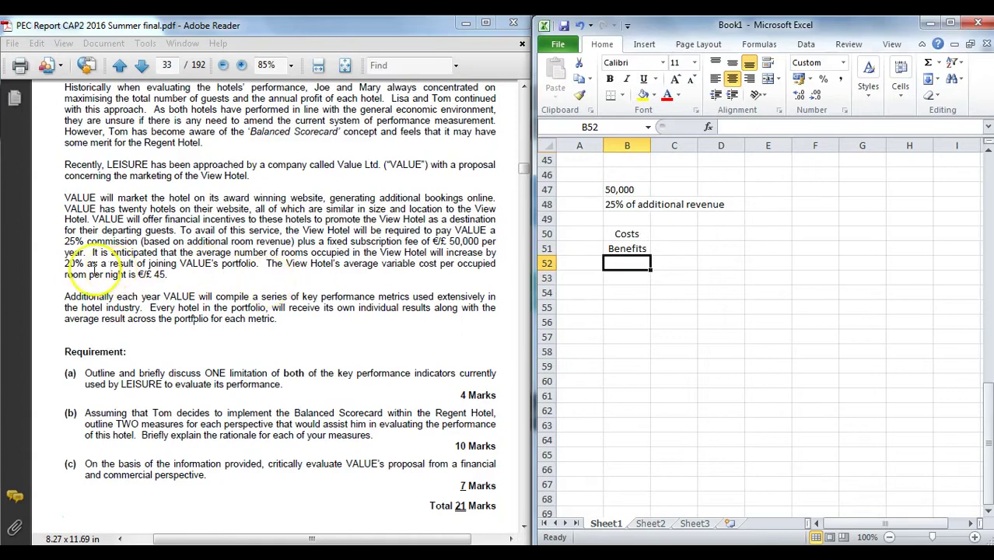
{"action": "left_click_drag", "start_coordinate": [84, 263], "coordinate": [189, 255]}
Label B55 'Current Rooms Occupied' and highlight the 100-room and 60% occupancy figures in the question.
{"action": "left_click", "coordinate": [627, 308]}
{"action": "type", "text": "Current R"}
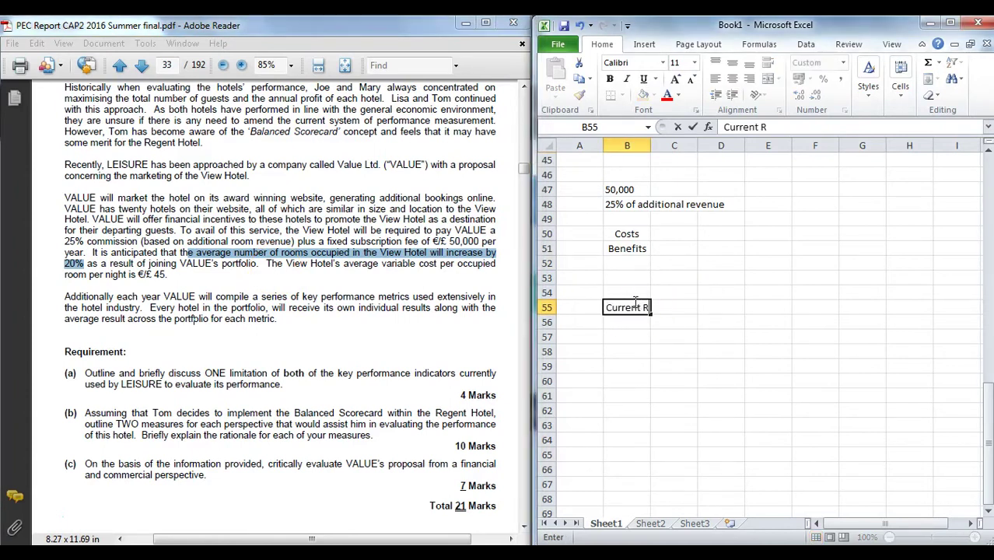
{"action": "type", "text": "ooms Occup"}
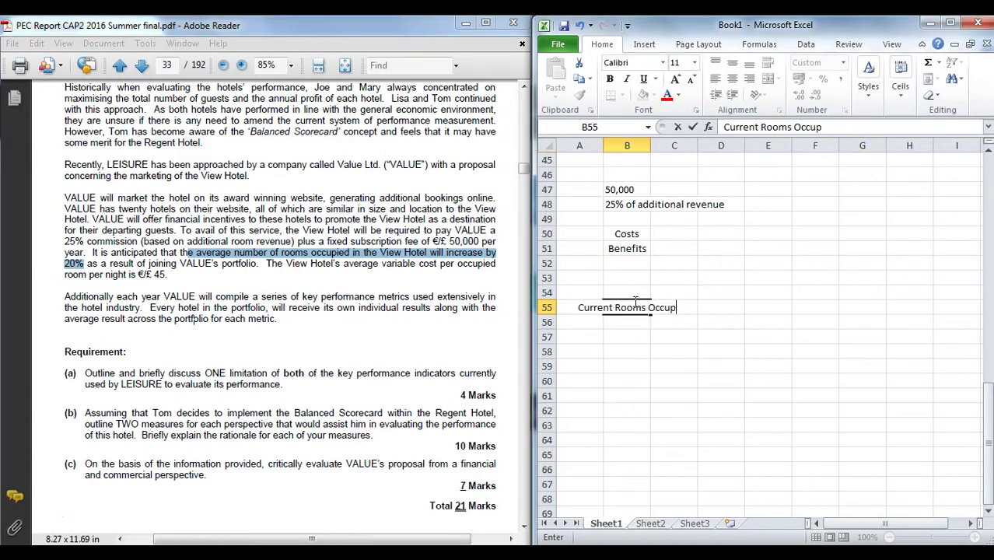
{"action": "type", "text": "ied"}
{"action": "key", "text": "Return"}
{"action": "left_click", "coordinate": [767, 308]}
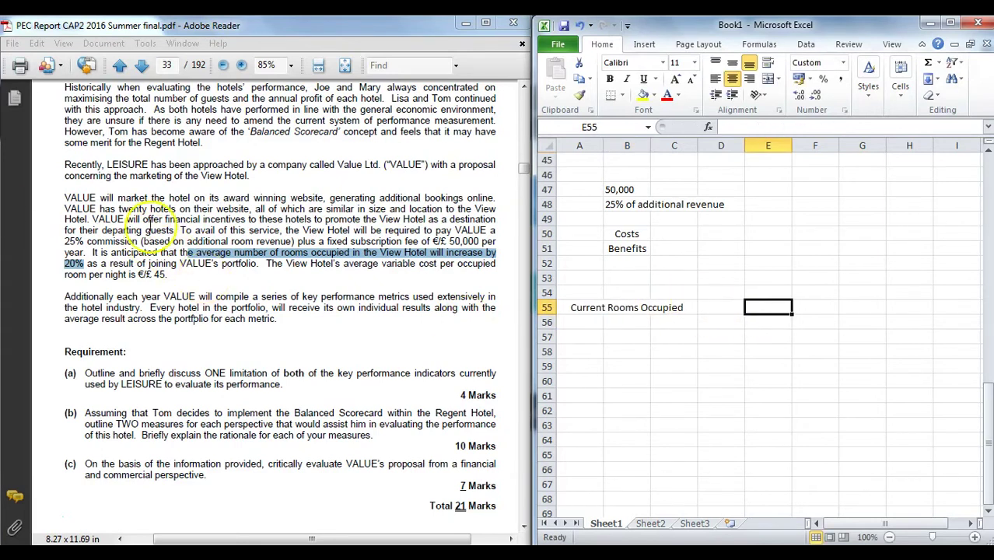
{"action": "scroll", "coordinate": [146, 230], "scroll_direction": "up", "scroll_amount": 1}
{"action": "left_click", "coordinate": [146, 230]}
{"action": "scroll", "coordinate": [178, 241], "scroll_direction": "up", "scroll_amount": 5}
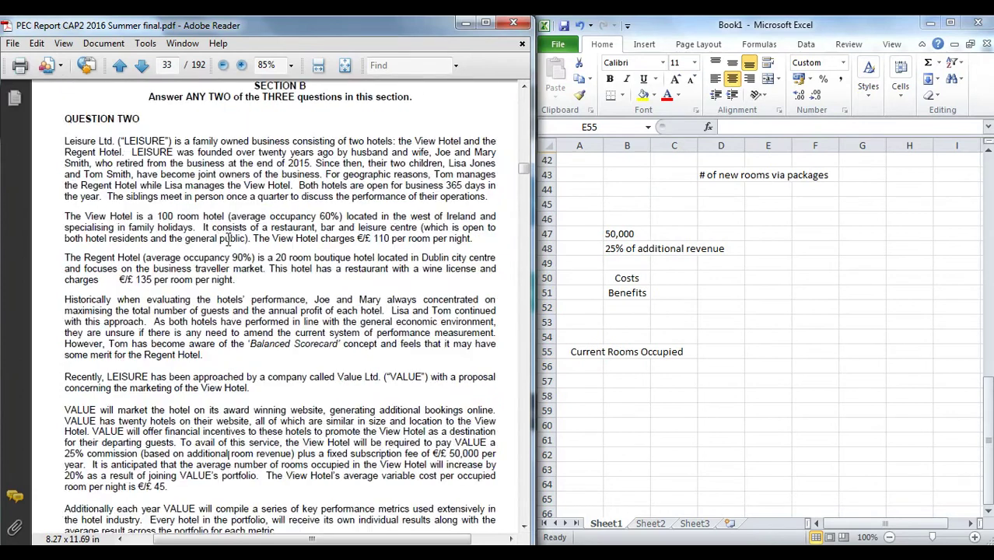
{"action": "left_click_drag", "start_coordinate": [156, 216], "coordinate": [336, 219]}
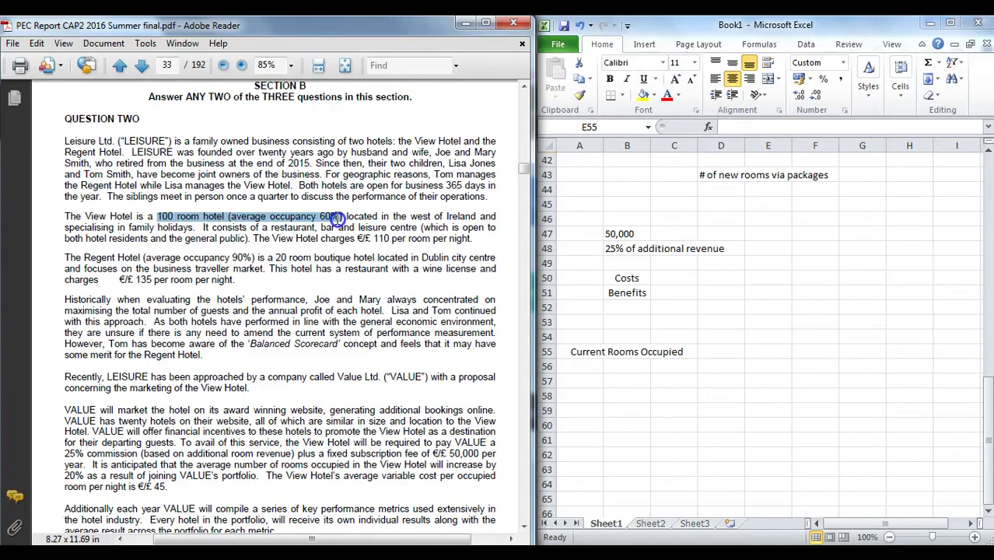
{"action": "left_click_drag", "start_coordinate": [337, 220], "coordinate": [340, 224]}
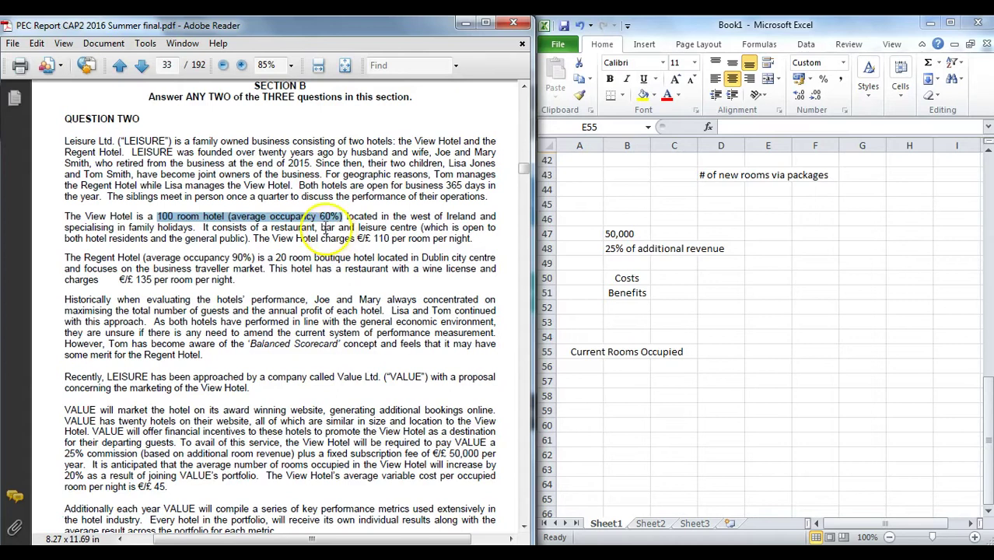
{"action": "left_click", "coordinate": [173, 222]}
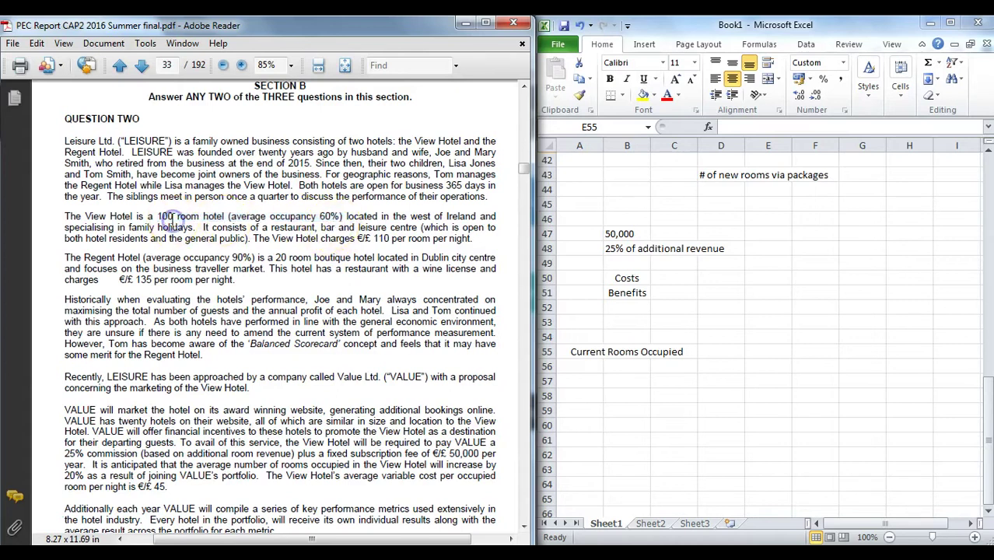
Enter +100*365*.6 in E55 for 21,900 rooms, with 'per annum' in F55.
{"action": "left_click", "coordinate": [758, 349]}
{"action": "type", "text": "+100*365*"}
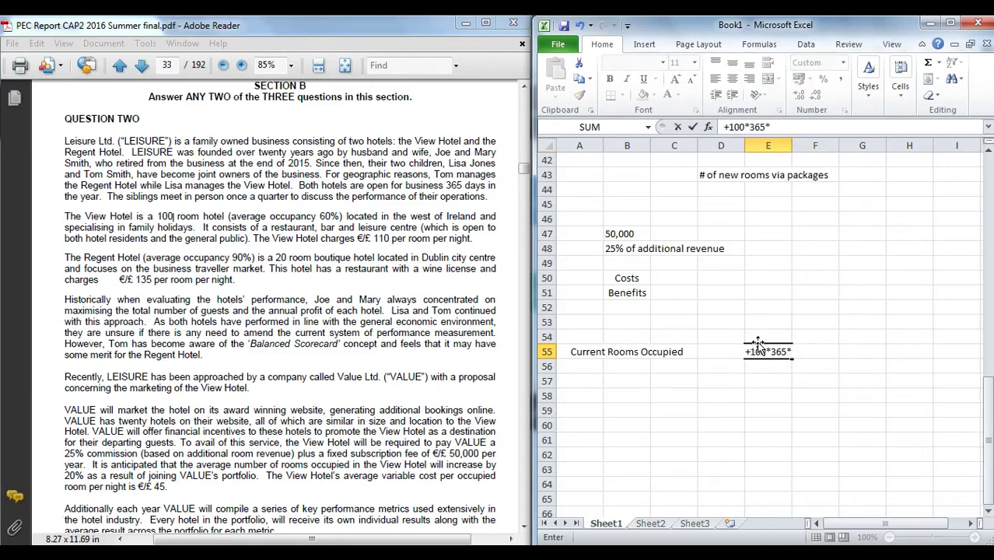
{"action": "type", "text": ".6"}
{"action": "type", "text": "*"}
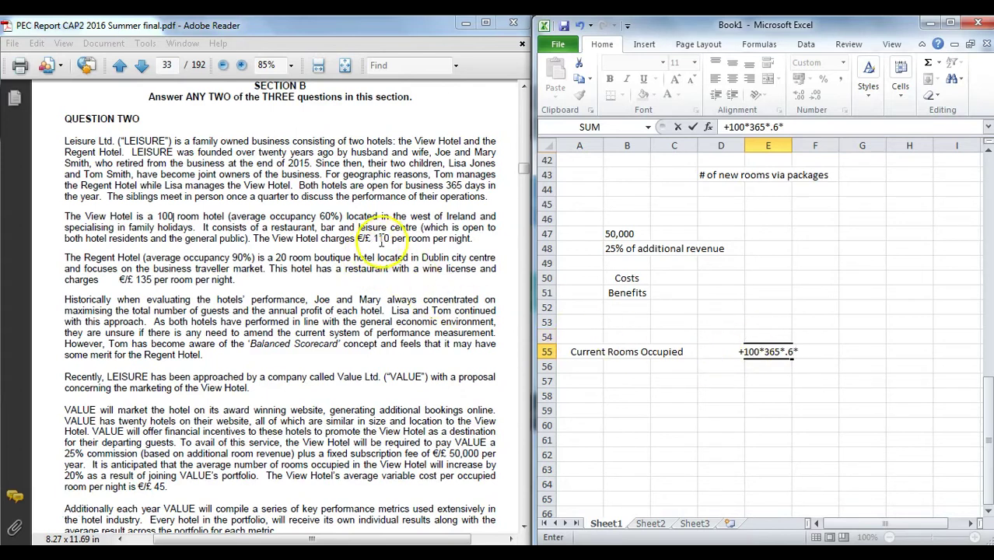
{"action": "type", "text": "10"}
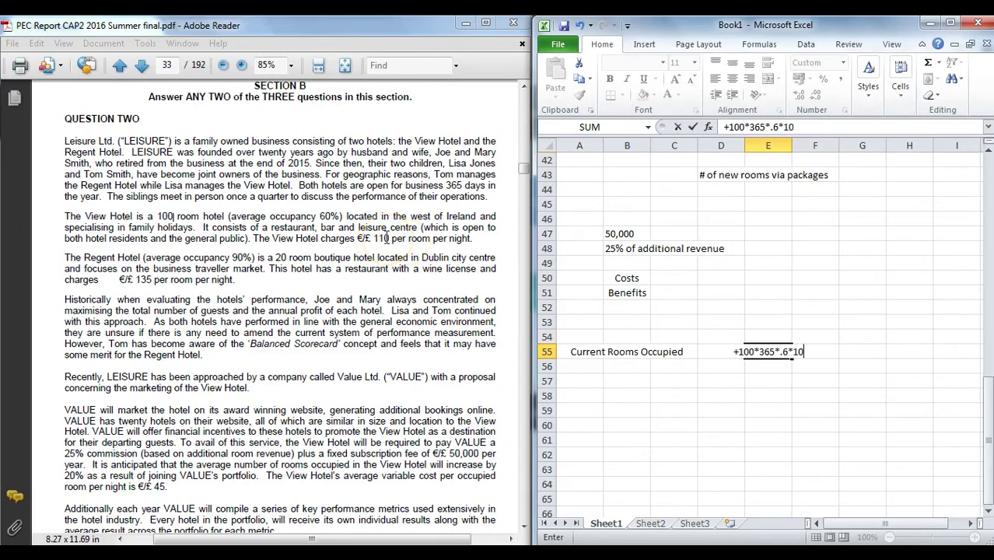
{"action": "key", "text": "BackSpace"}
{"action": "type", "text": "10"}
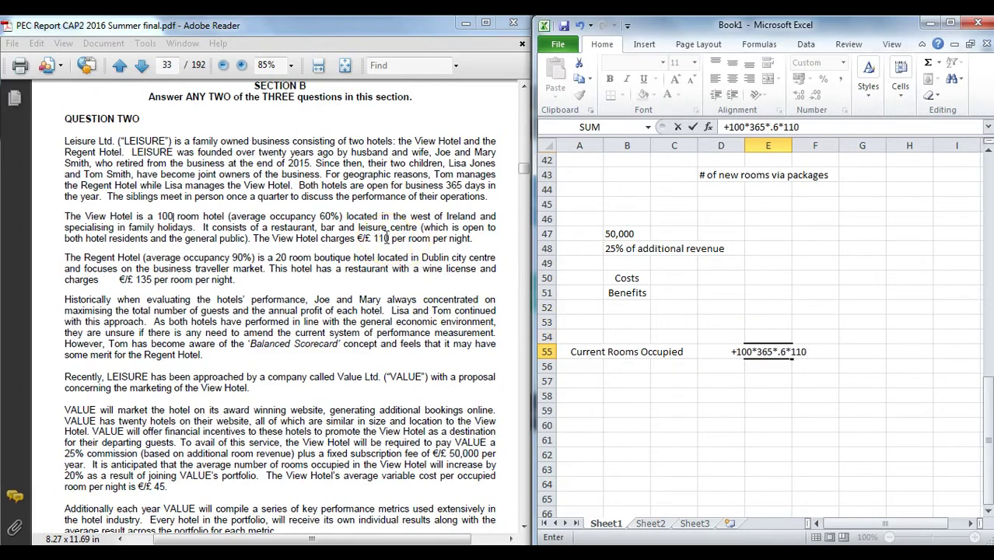
{"action": "key", "text": "Escape"}
{"action": "type", "text": "+"}
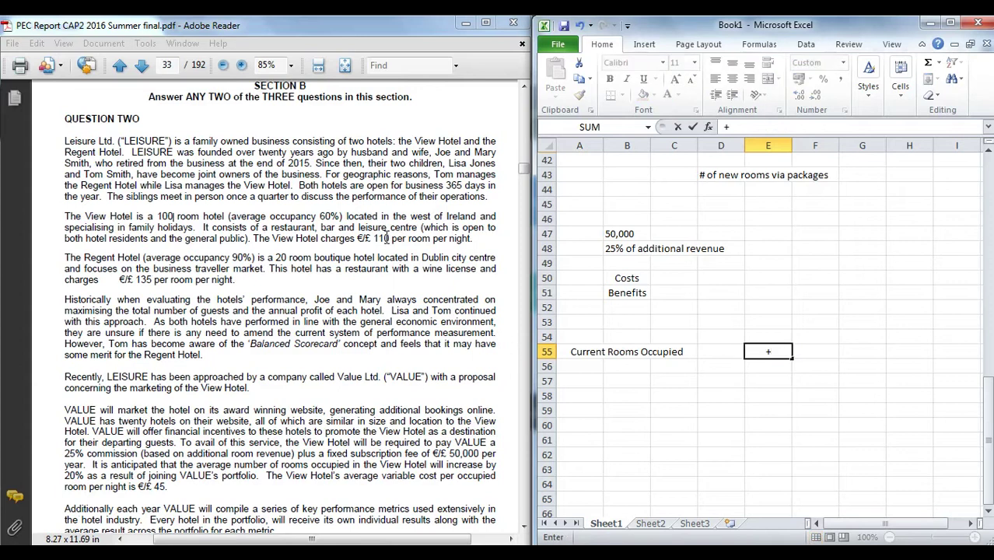
{"action": "type", "text": "1"}
{"action": "type", "text": "00*365*.6"}
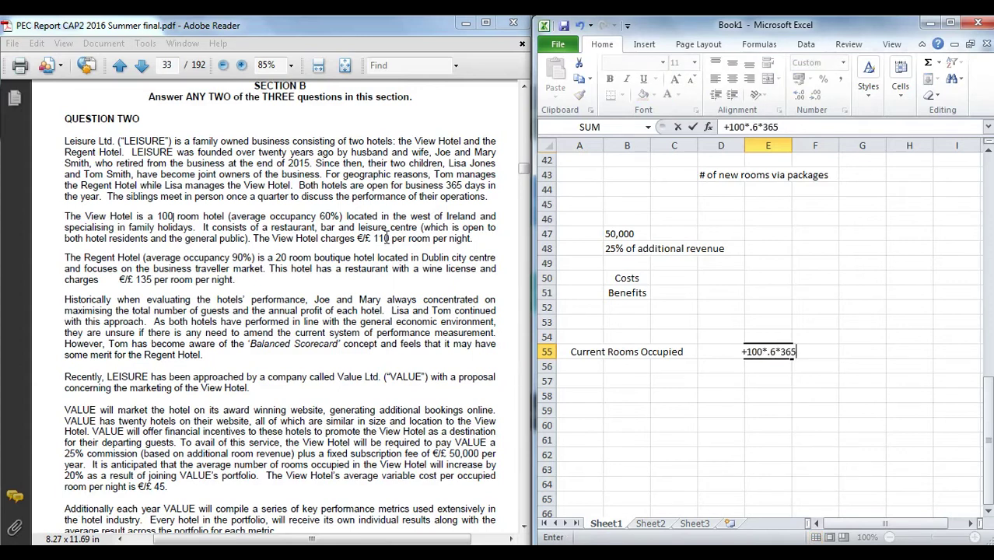
{"action": "key", "text": "Return"}
{"action": "left_click", "coordinate": [809, 351]}
{"action": "type", "text": "per annum"}
{"action": "key", "text": "Return"}
{"action": "key", "text": "Left"}
{"action": "key", "text": "Left"}
{"action": "key", "text": "Left"}
{"action": "key", "text": "Left"}
{"action": "key", "text": "Left"}
Add a left-aligned Current Revenue label and the formula +E55*110 giving 2,409,000 in E56.
{"action": "type", "text": "C"}
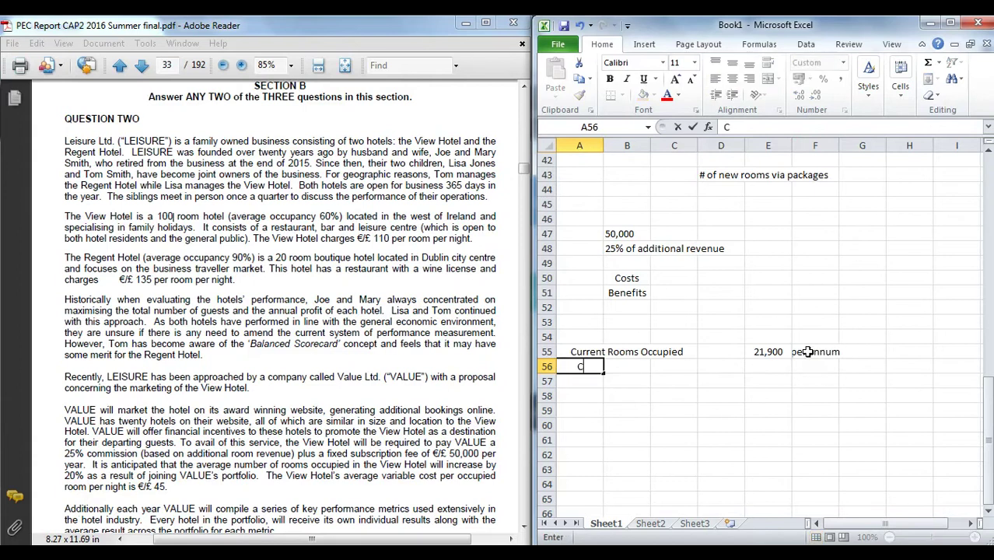
{"action": "type", "text": "urrent Revenue"}
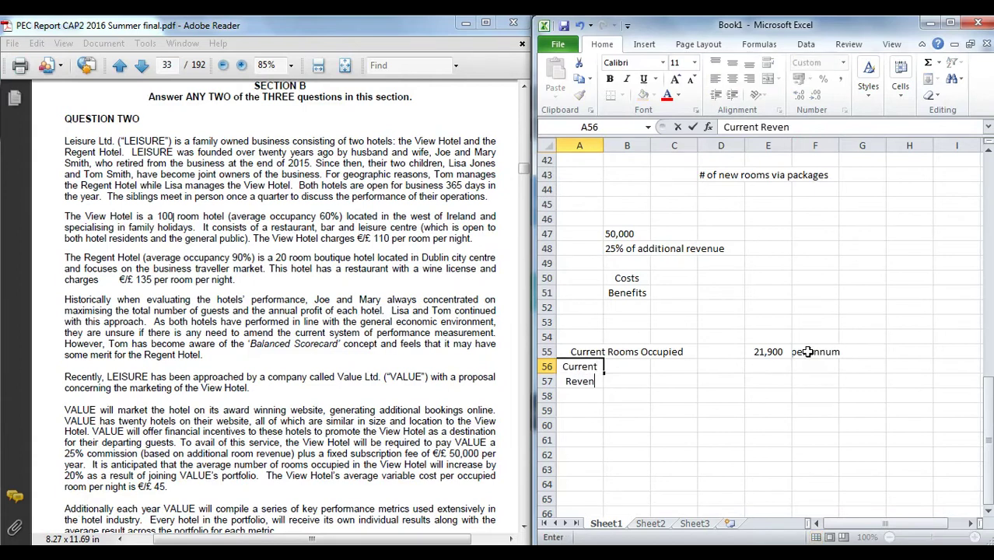
{"action": "key", "text": "Tab"}
{"action": "key", "text": "Left"}
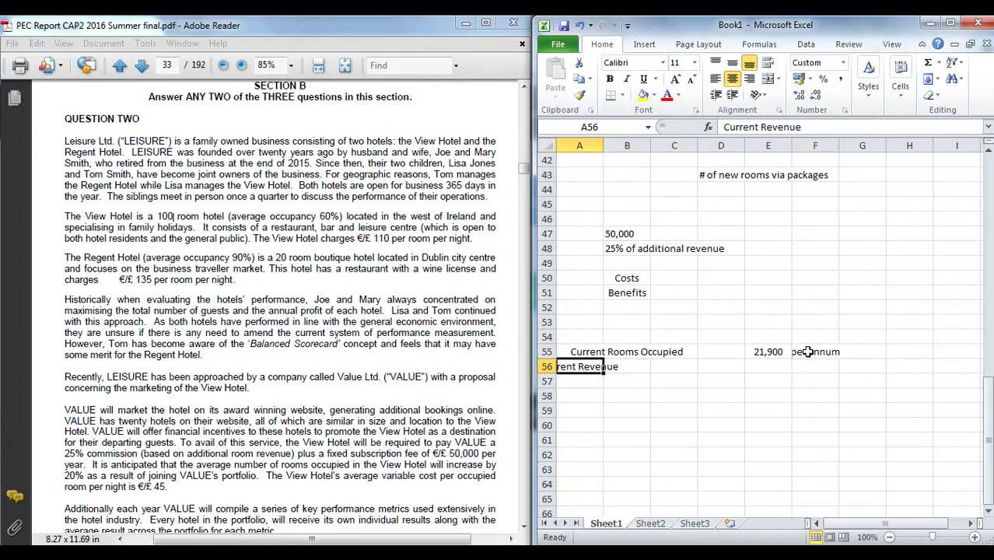
{"action": "left_click", "coordinate": [749, 78]}
{"action": "left_click", "coordinate": [715, 79]}
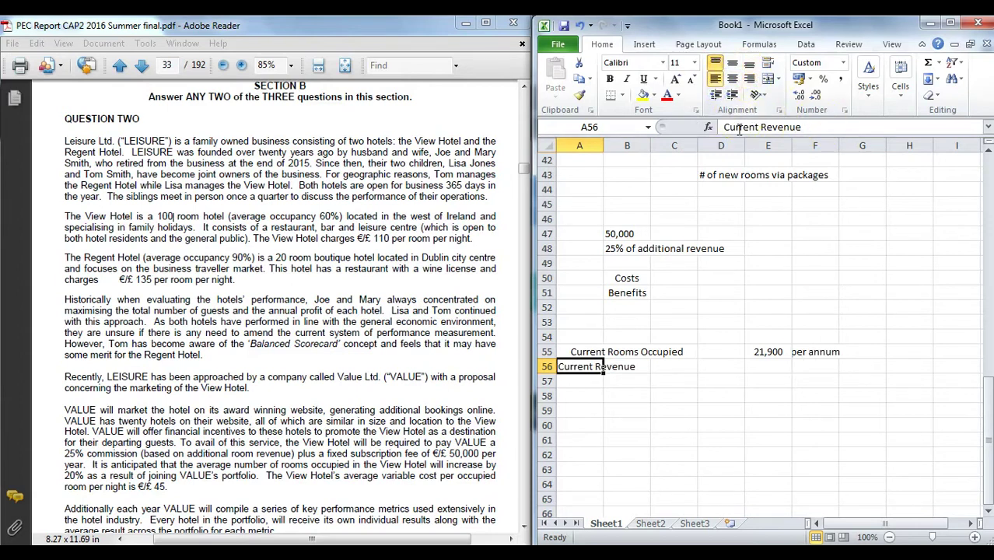
{"action": "left_click", "coordinate": [780, 367]}
{"action": "type", "text": "+"}
{"action": "key", "text": "Up"}
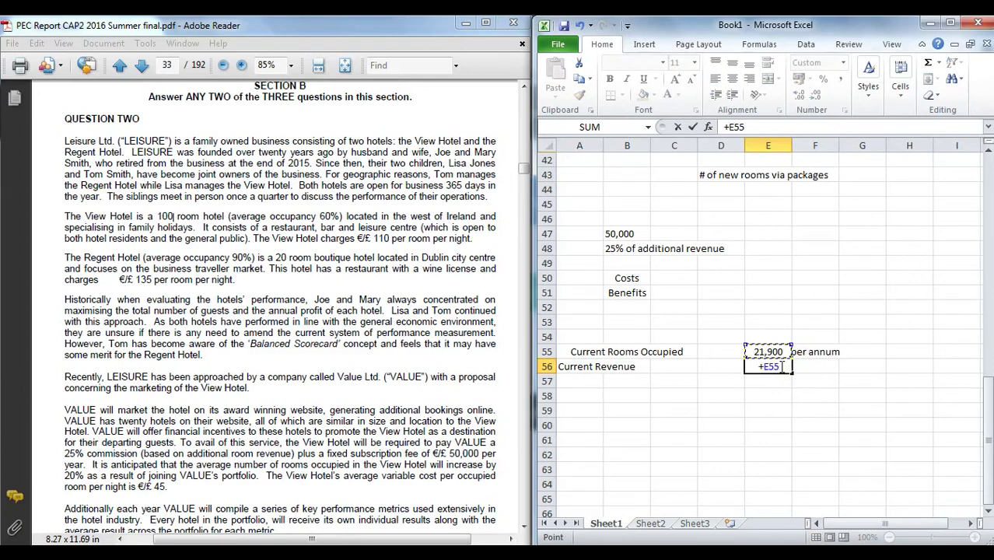
{"action": "type", "text": "*110"}
{"action": "key", "text": "Return"}
{"action": "left_click", "coordinate": [780, 366]}
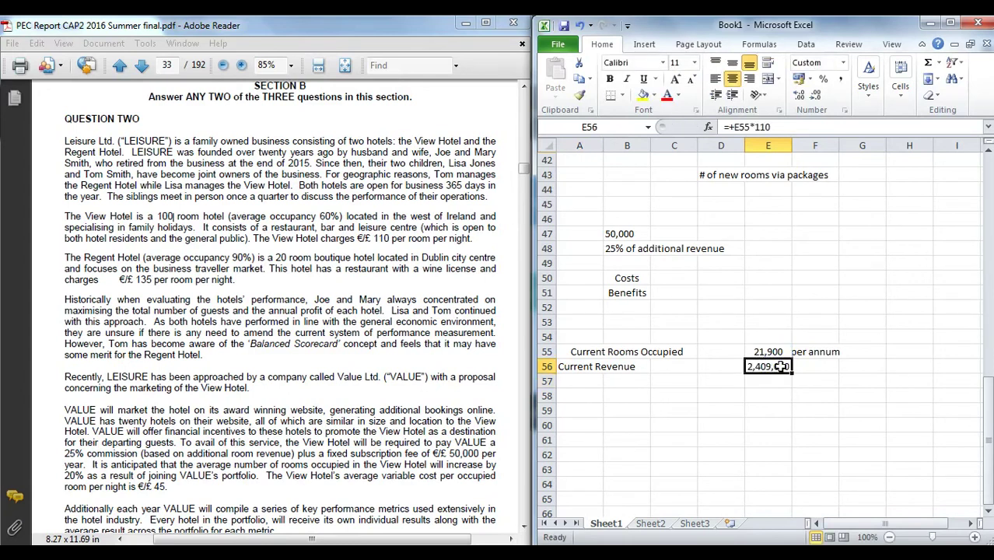
Put the Additional Rooms label in column B of row 58.
{"action": "left_click", "coordinate": [615, 396]}
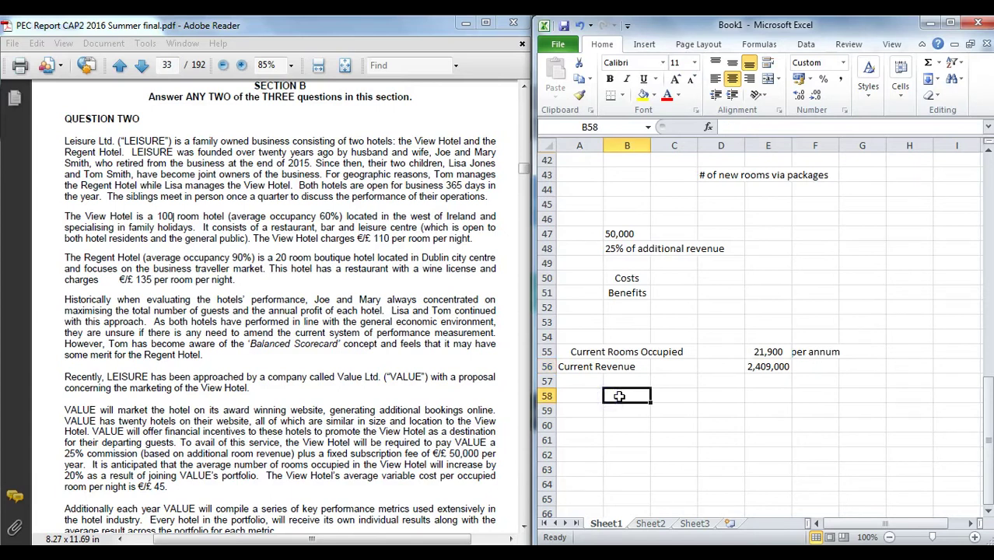
{"action": "key", "text": "Left"}
{"action": "type", "text": "Addit"}
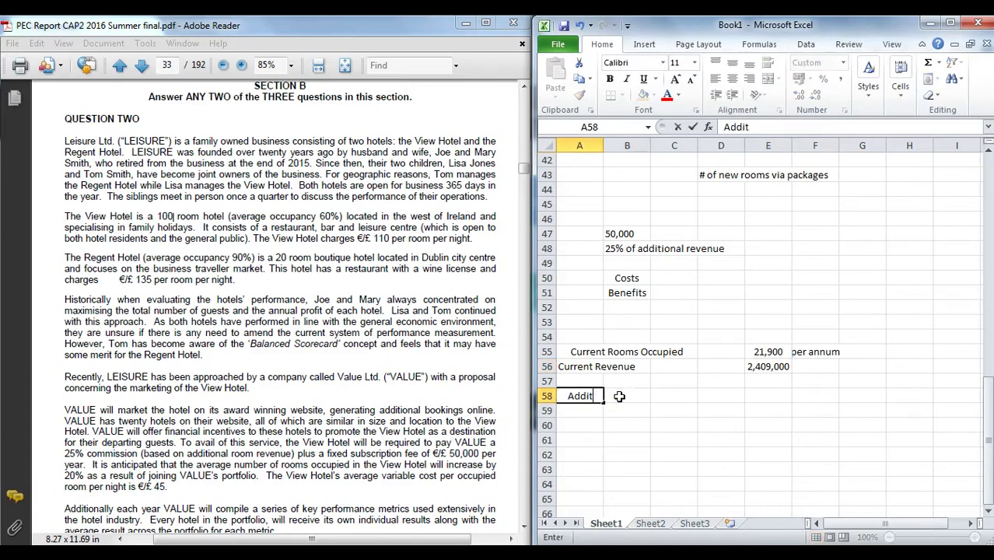
{"action": "type", "text": "ional Rooms"}
{"action": "key", "text": "Return"}
{"action": "key", "text": "Up"}
{"action": "key", "text": "Up"}
{"action": "key", "text": "Up"}
{"action": "key", "text": "Down"}
{"action": "key", "text": "Down"}
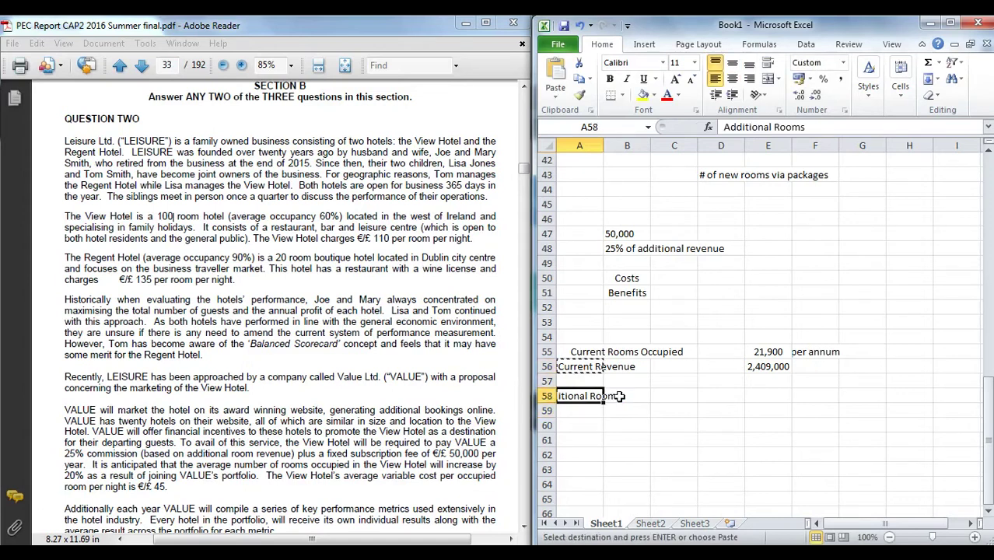
{"action": "key", "text": "ctrl+c"}
{"action": "key", "text": "Right"}
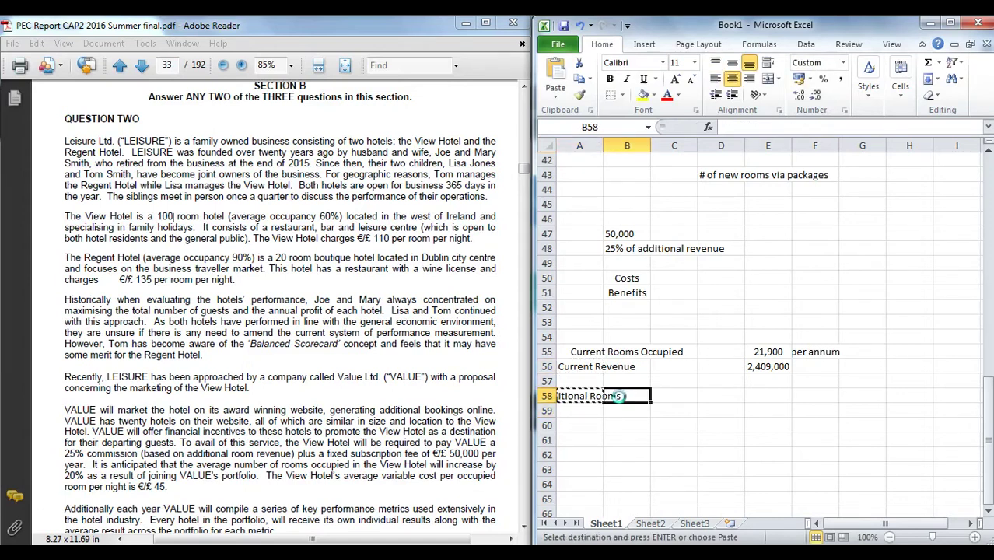
{"action": "key", "text": "Return"}
Calculate additional rooms as +E55*0.2 (4,380) with a '20% uplift' note beside it.
{"action": "left_click", "coordinate": [774, 399]}
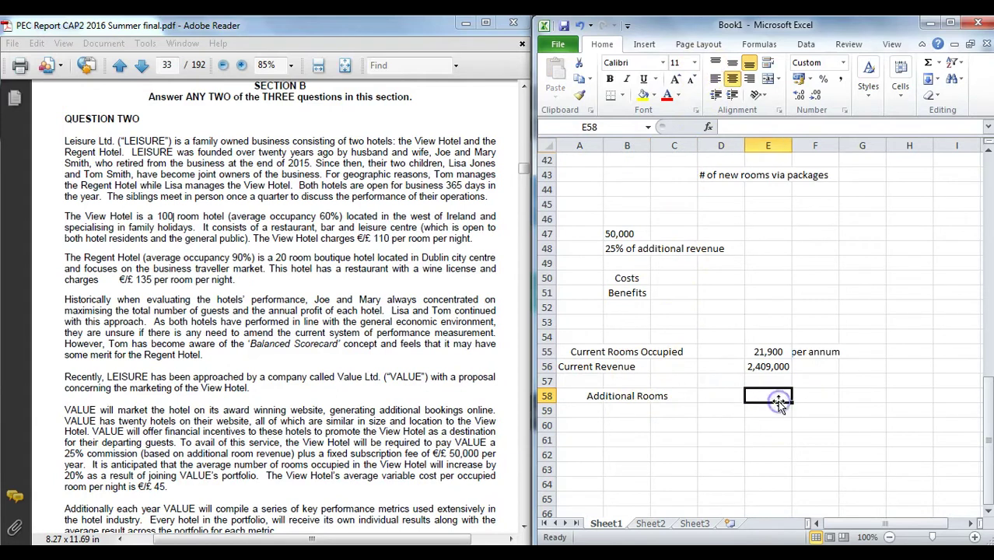
{"action": "type", "text": "+"}
{"action": "key", "text": "Up"}
{"action": "key", "text": "Up"}
{"action": "key", "text": "Up"}
{"action": "type", "text": "*0.2"}
{"action": "key", "text": "ctrl+Return"}
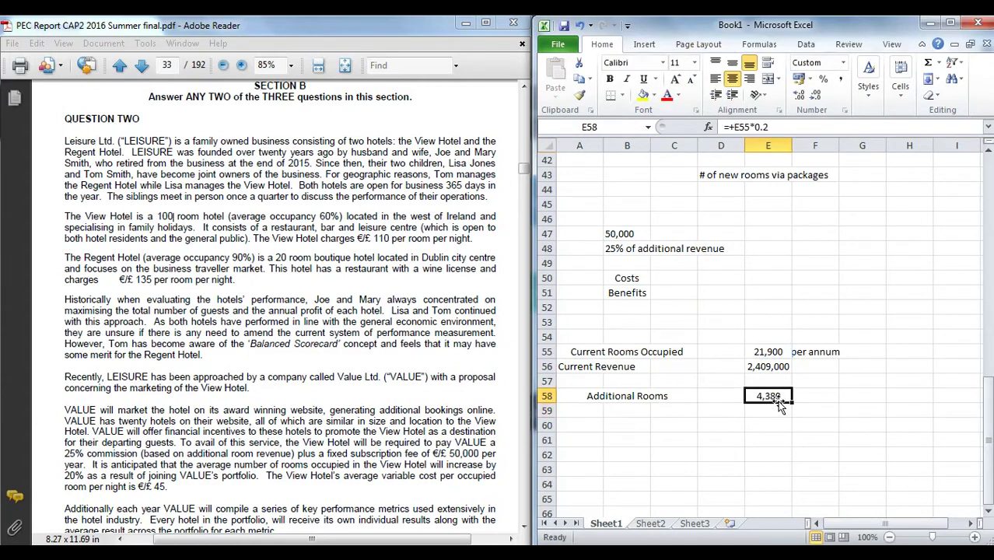
{"action": "left_click", "coordinate": [824, 396]}
{"action": "type", "text": "20% uplift"}
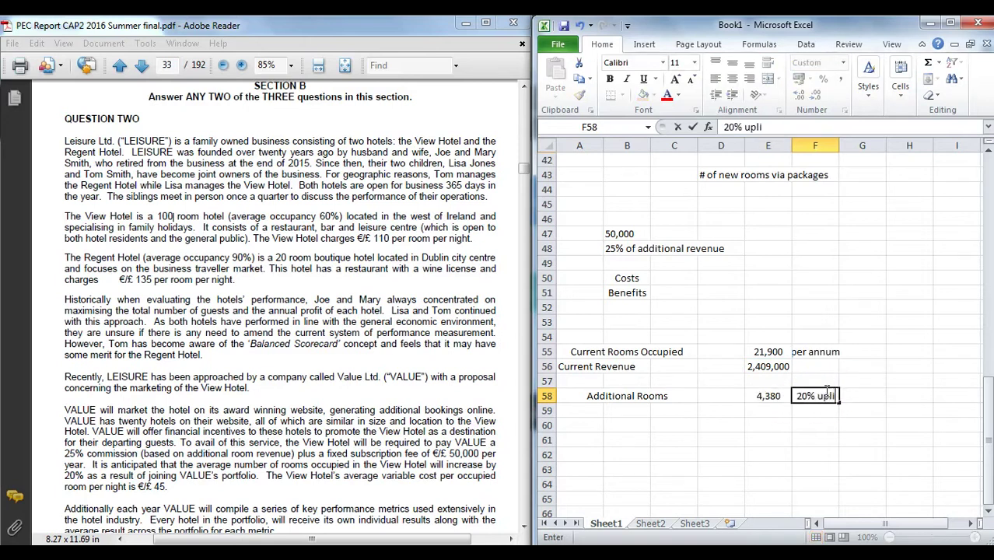
{"action": "key", "text": "Return"}
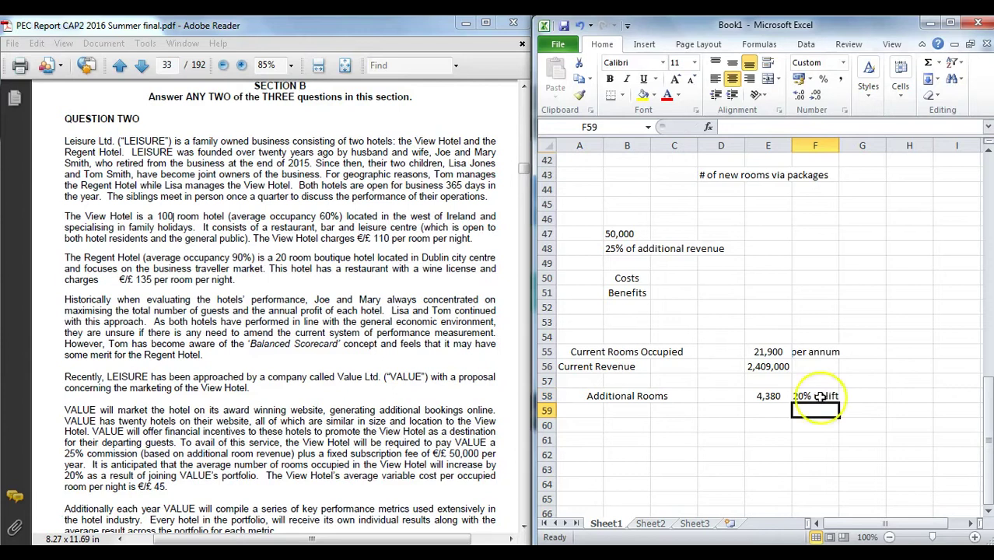
Add Additional Revenue in row 59 as +E58*110, giving 481,800.
{"action": "left_click", "coordinate": [615, 411]}
{"action": "type", "text": "Add"}
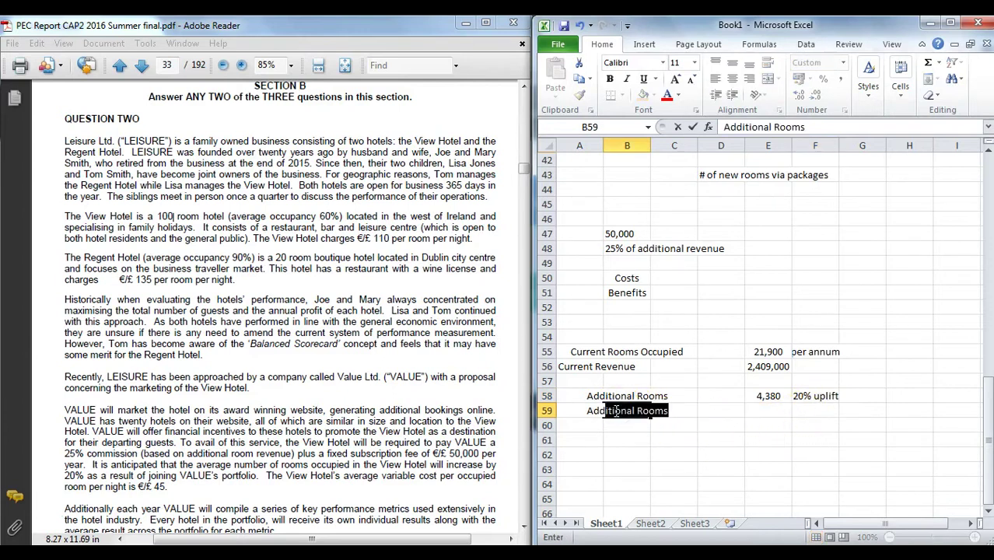
{"action": "type", "text": "itioan"}
{"action": "key", "text": "BackSpace"}
{"action": "key", "text": "BackSpace"}
{"action": "type", "text": "nal Revenue"}
{"action": "key", "text": "Tab"}
{"action": "key", "text": "Tab"}
{"action": "key", "text": "Tab"}
{"action": "type", "text": "+"}
{"action": "key", "text": "Up"}
{"action": "type", "text": "*110"}
{"action": "key", "text": "Return"}
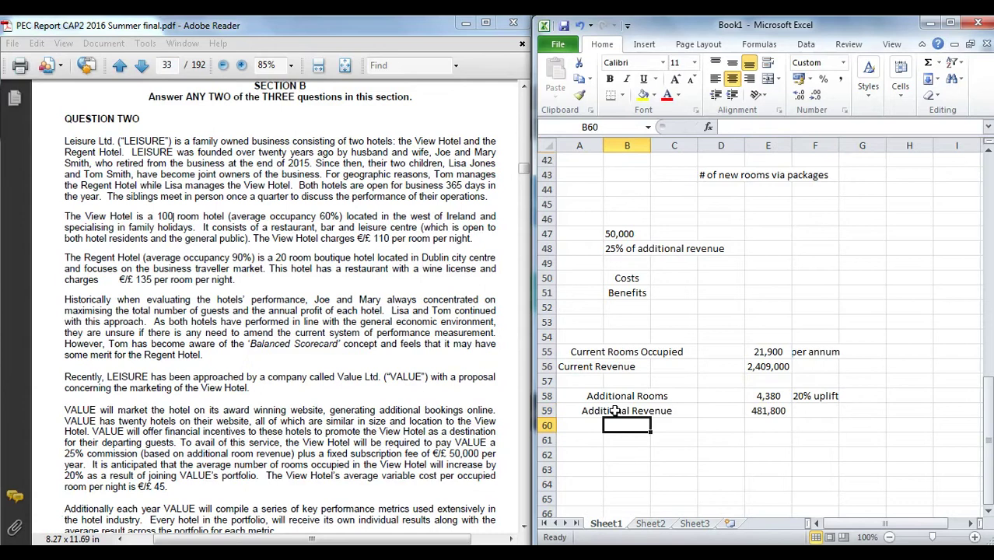
{"action": "key", "text": "Up"}
{"action": "key", "text": "Right"}
{"action": "key", "text": "Right"}
{"action": "key", "text": "Right"}
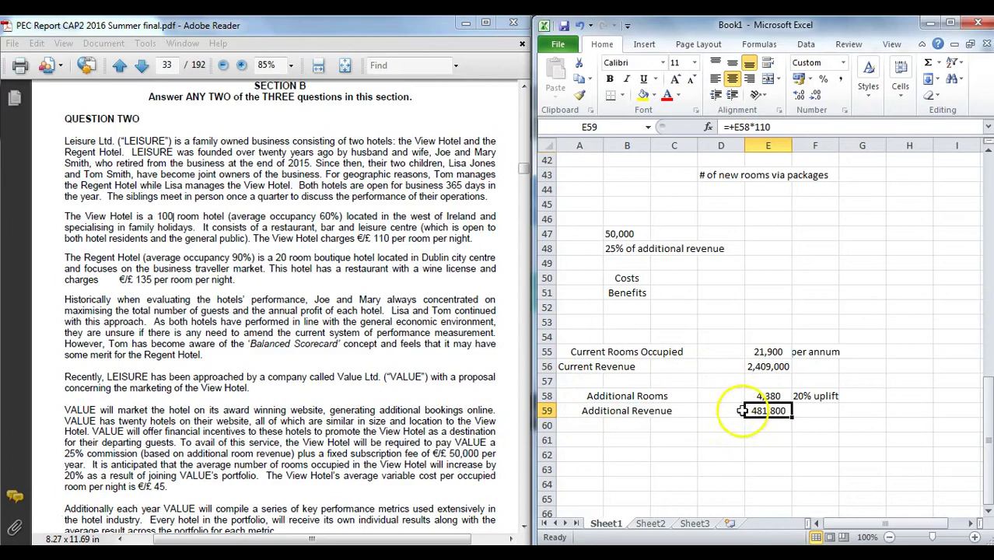
Add Additional VC in row 61 as +E58*-45, giving (197,100).
{"action": "left_click", "coordinate": [395, 410]}
{"action": "scroll", "coordinate": [395, 406], "scroll_direction": "down", "scroll_amount": 1}
{"action": "left_click_drag", "start_coordinate": [166, 452], "coordinate": [152, 452]}
{"action": "left_click", "coordinate": [624, 440]}
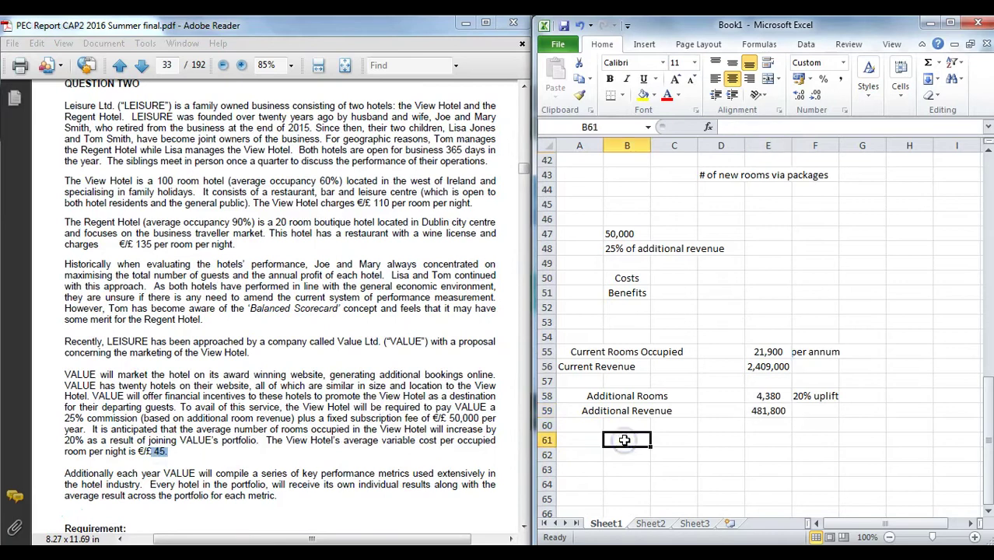
{"action": "type", "text": "Additional VC"}
{"action": "key", "text": "Tab"}
{"action": "key", "text": "Tab"}
{"action": "key", "text": "Tab"}
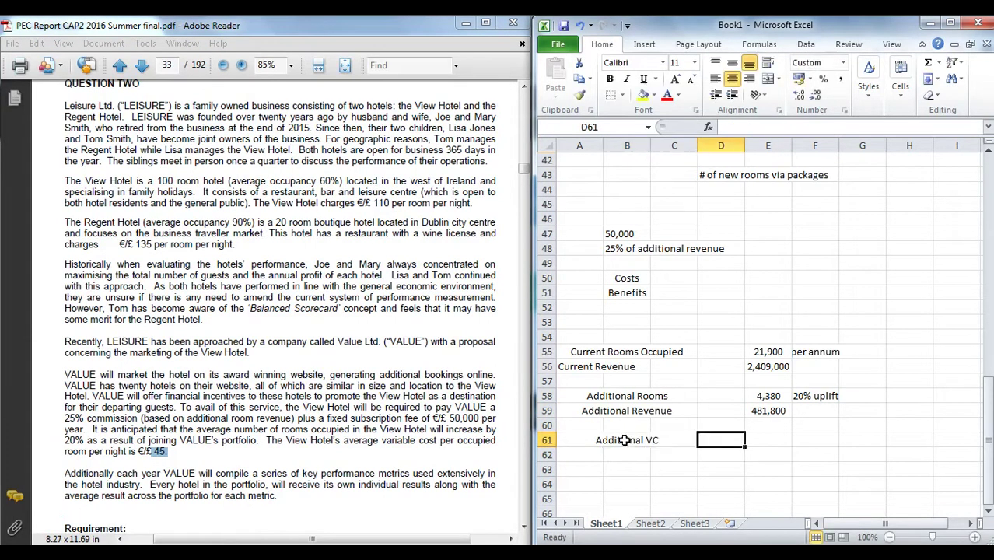
{"action": "type", "text": "+"}
{"action": "key", "text": "Up"}
{"action": "key", "text": "Up"}
{"action": "key", "text": "Up"}
{"action": "type", "text": "*-45"}
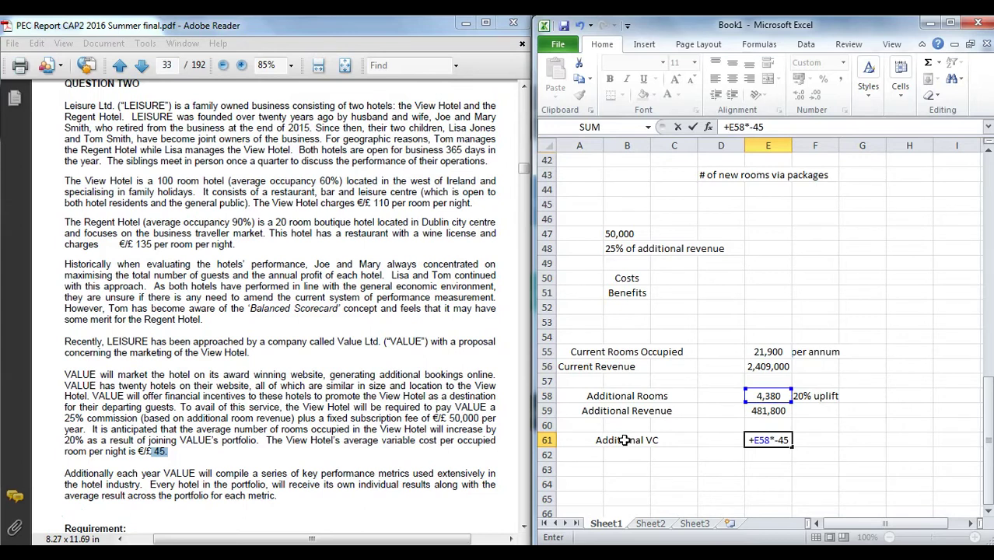
{"action": "double_click", "coordinate": [380, 203]}
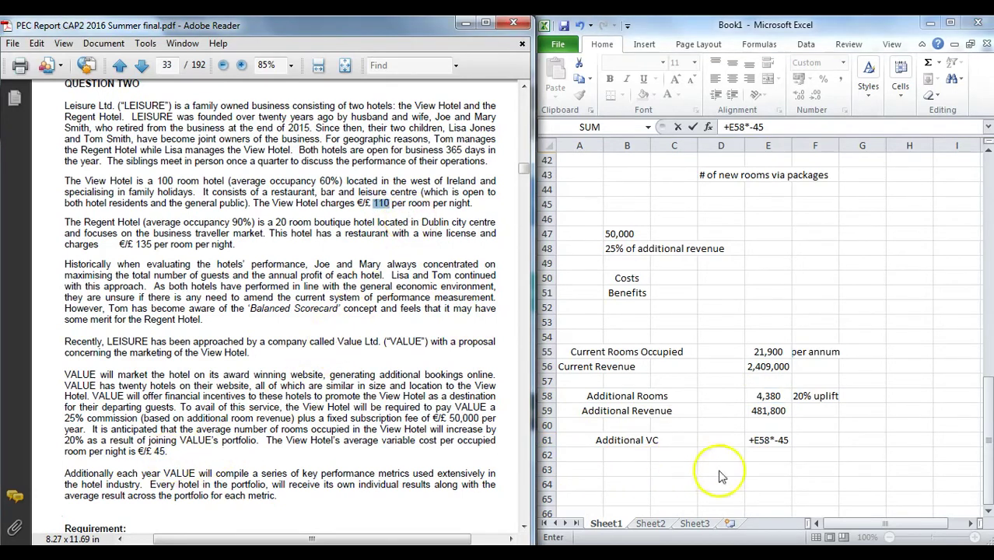
{"action": "left_click", "coordinate": [796, 449]}
{"action": "key", "text": "ctrl+Return"}
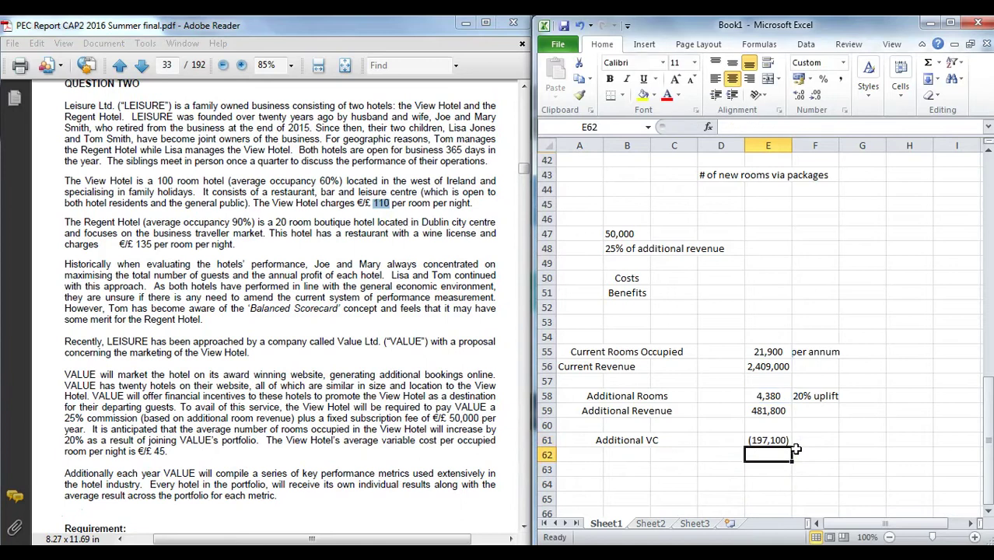
{"action": "left_click", "coordinate": [782, 449]}
{"action": "left_click_drag", "start_coordinate": [583, 442], "coordinate": [658, 440]}
Label row 62 'Commission (25% Rev)' and widen column B to fit.
{"action": "left_click", "coordinate": [637, 455]}
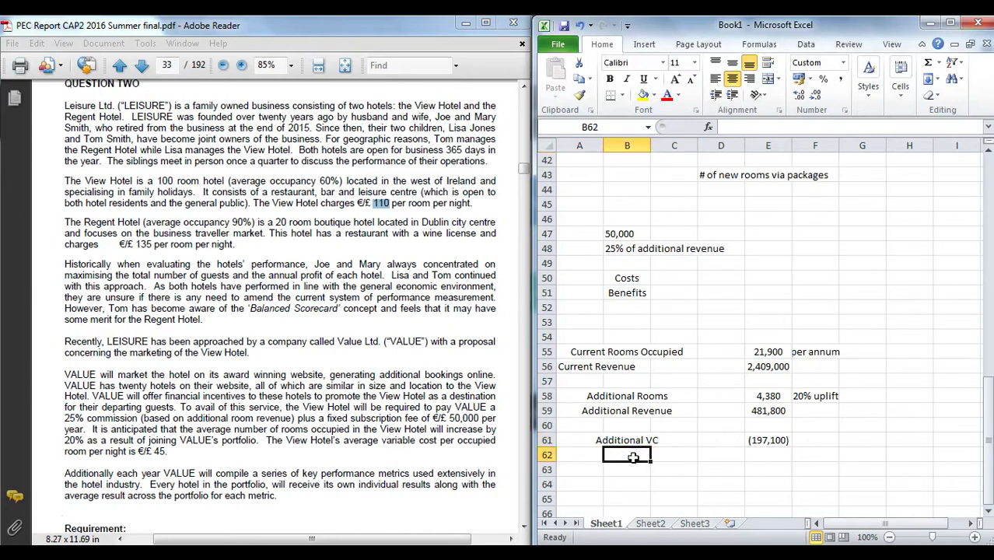
{"action": "type", "text": "cOMMISSION"}
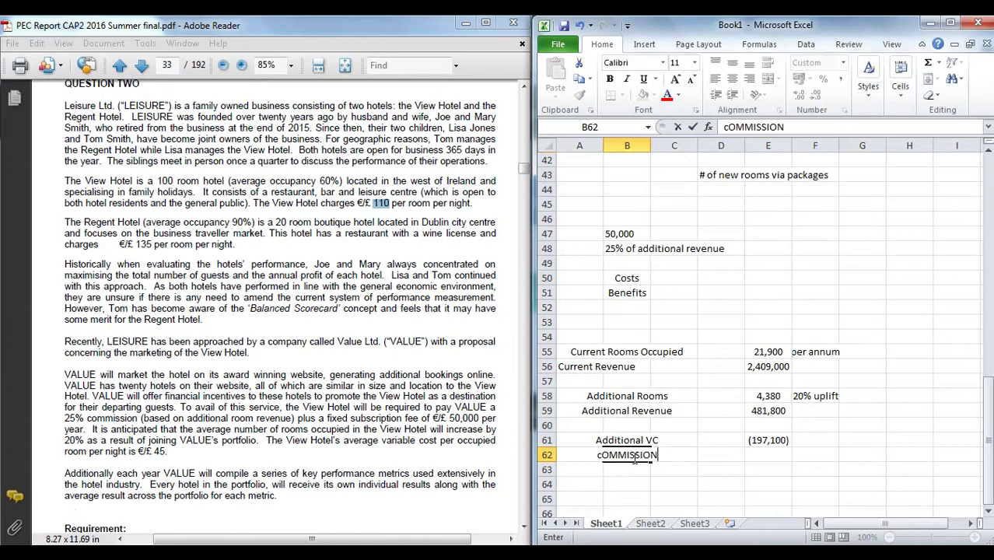
{"action": "key", "text": "Tab"}
{"action": "type", "text": "(2"}
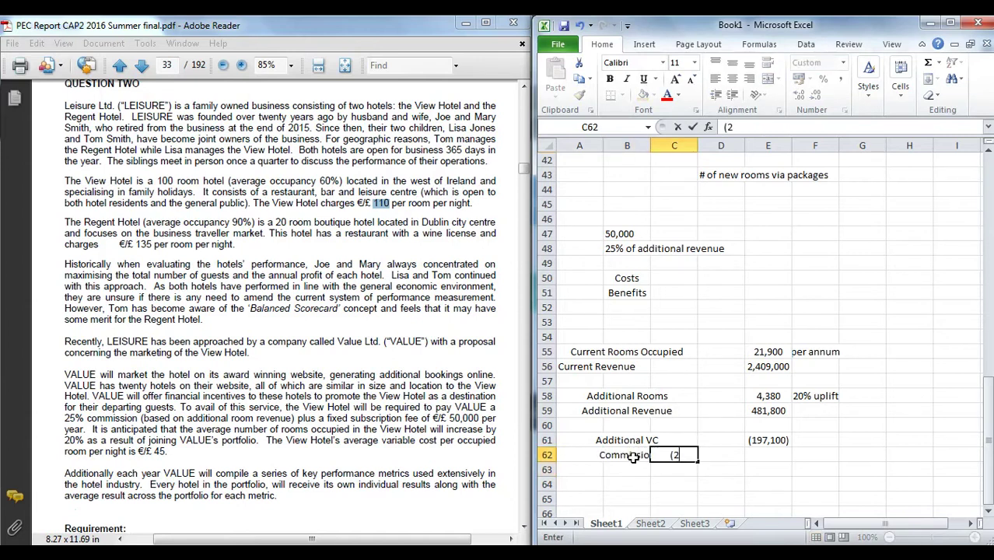
{"action": "type", "text": "5% Rev)"}
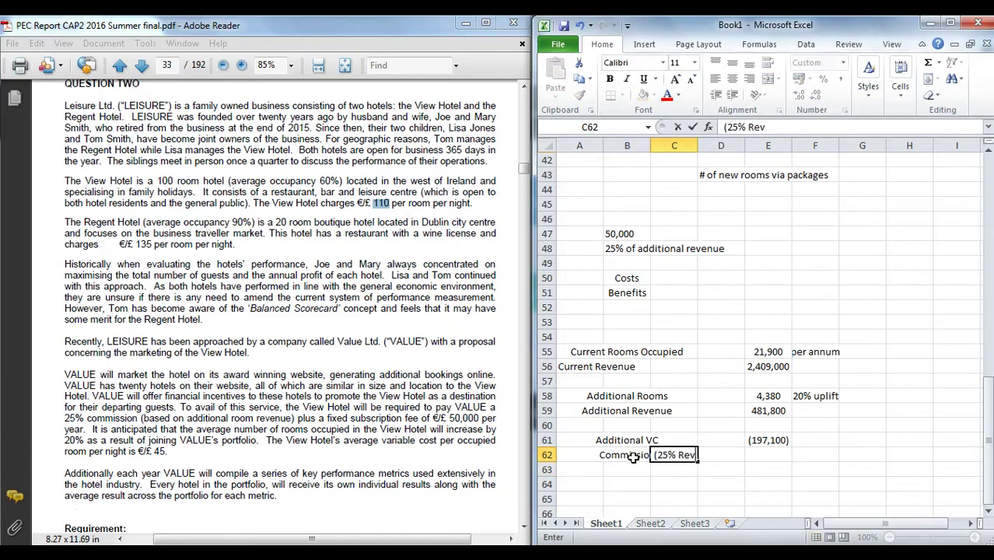
{"action": "key", "text": "Return"}
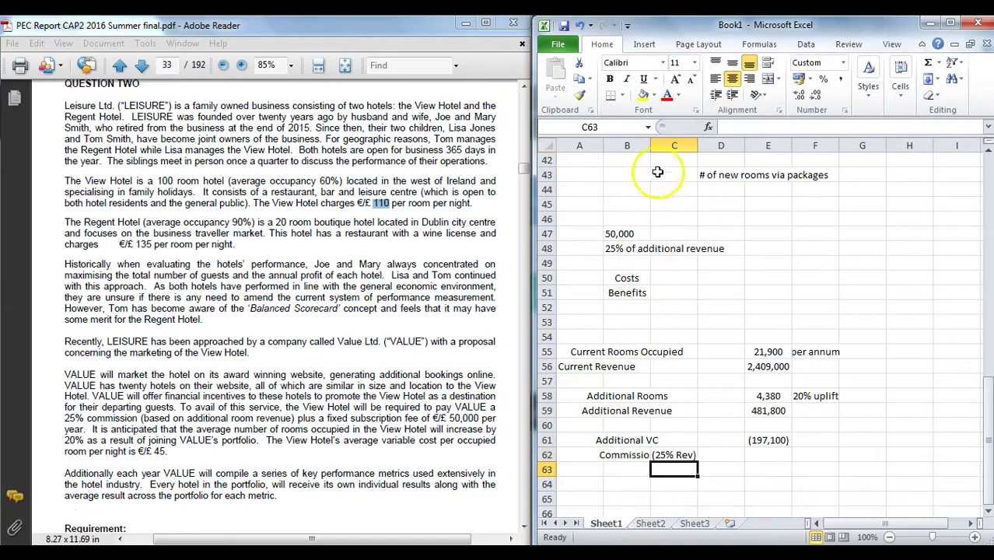
{"action": "left_click_drag", "start_coordinate": [650, 147], "coordinate": [684, 149]}
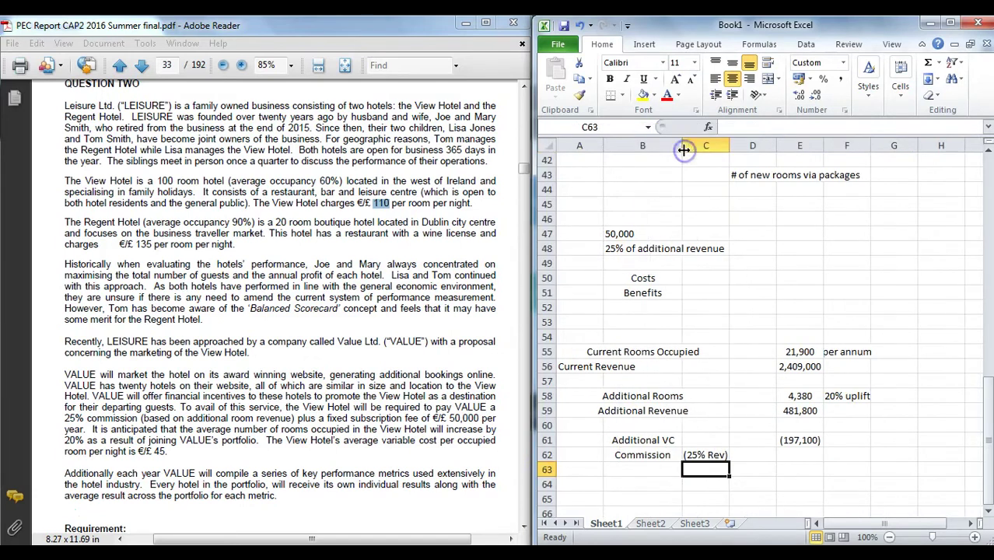
Calculate commission as 25% of additional revenue, giving (120,450), and review the formulas.
{"action": "left_click", "coordinate": [801, 456]}
{"action": "type", "text": "+E61"}
{"action": "key", "text": "Up"}
{"action": "key", "text": "Up"}
{"action": "type", "text": "*-.25"}
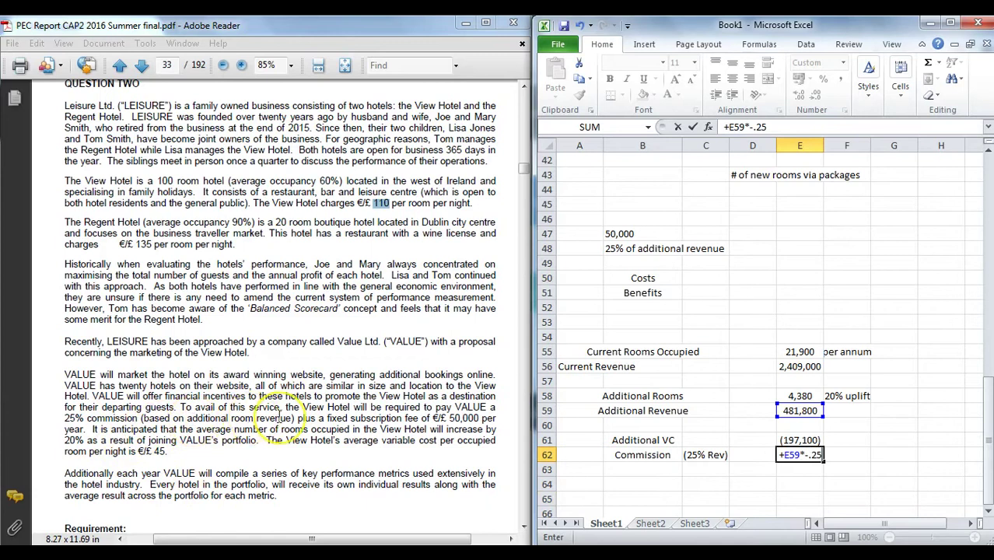
{"action": "key", "text": "Return"}
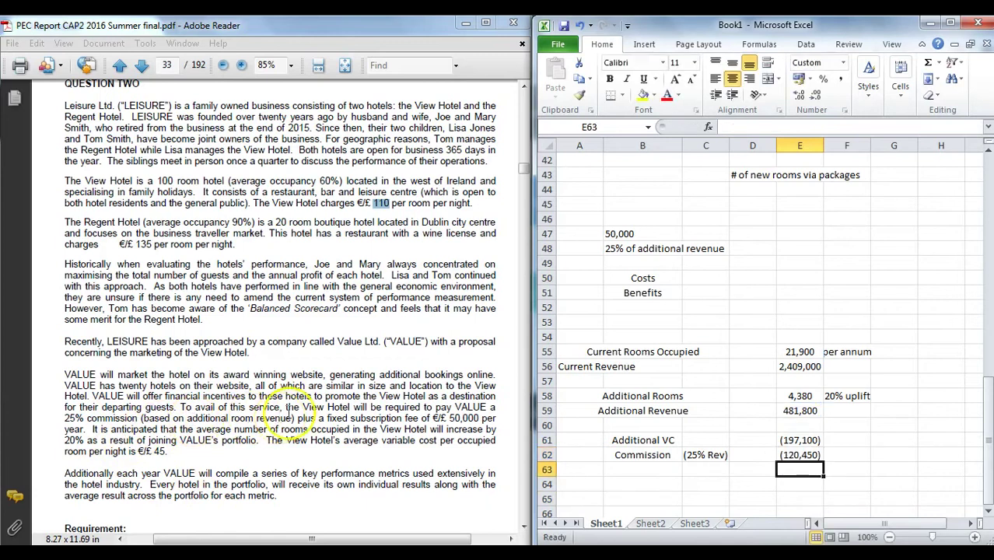
{"action": "left_click", "coordinate": [793, 412]}
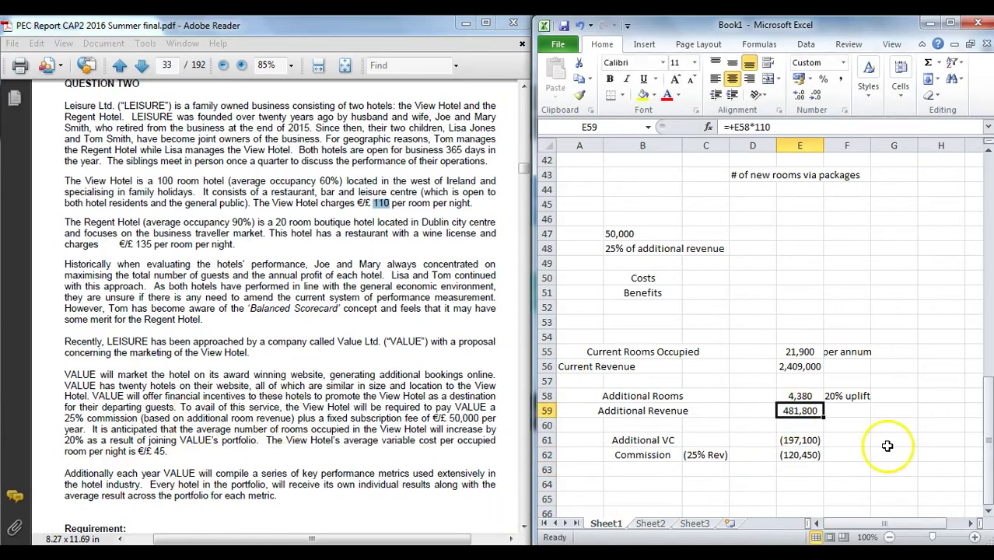
{"action": "left_click", "coordinate": [809, 441]}
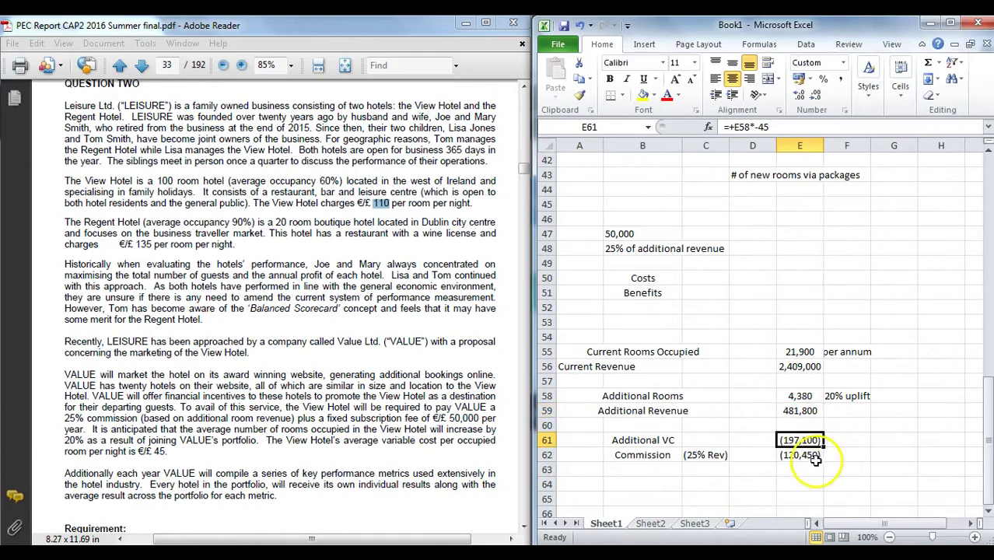
{"action": "left_click", "coordinate": [809, 456]}
Add a Fixed Annual FEE row 63 with a cost of -50,000.
{"action": "left_click", "coordinate": [643, 471]}
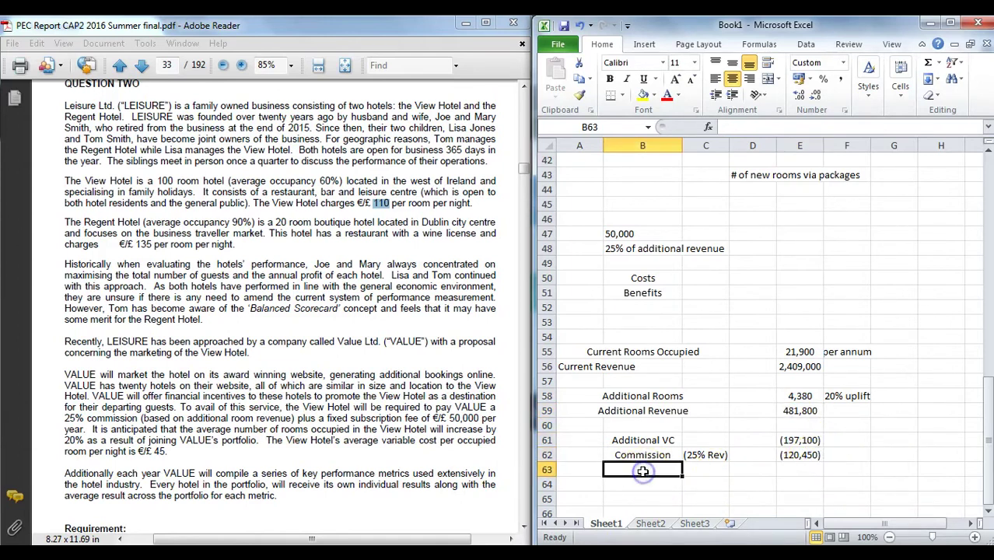
{"action": "type", "text": "Fixed Annual FEE"}
{"action": "key", "text": "Return"}
{"action": "key", "text": "Up"}
{"action": "key", "text": "Right"}
{"action": "key", "text": "Right"}
{"action": "key", "text": "Right"}
{"action": "type", "text": "-5"}
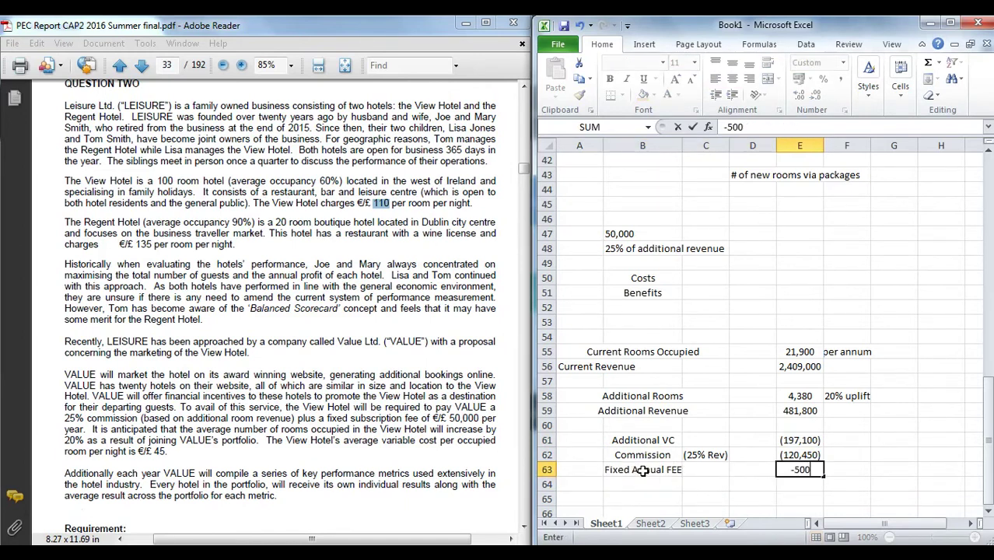
{"action": "type", "text": "0000"}
{"action": "key", "text": "Return"}
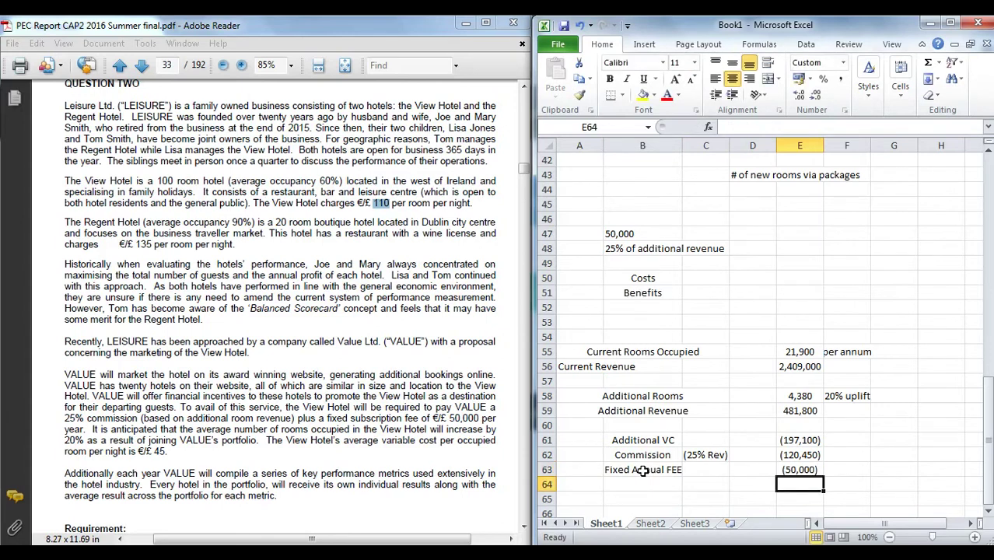
AutoSum E59:E63 in E64 to get the net benefit of 114,250.
{"action": "key", "text": "alt+equal"}
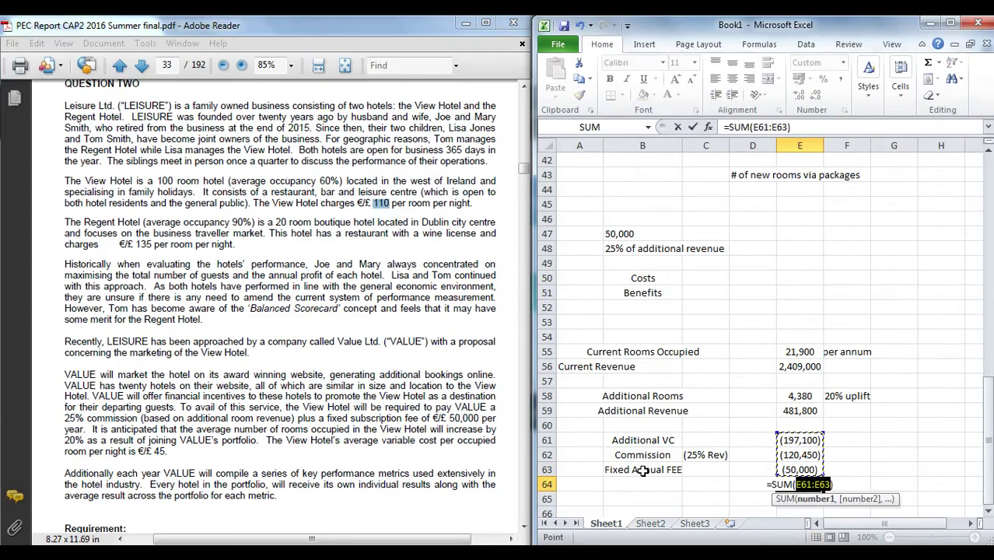
{"action": "left_click", "coordinate": [799, 412]}
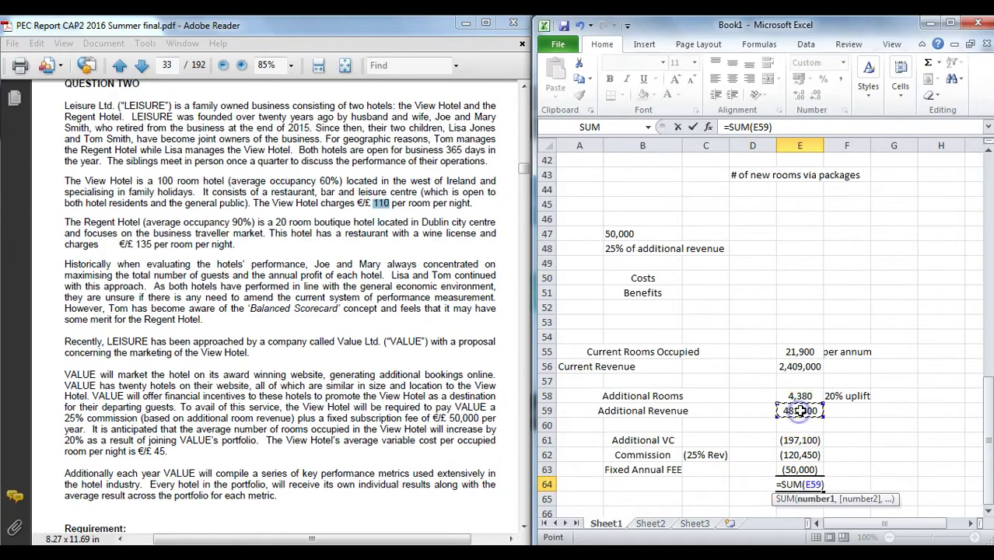
{"action": "left_click", "coordinate": [801, 469]}
{"action": "left_click_drag", "start_coordinate": [801, 469], "coordinate": [801, 413]}
{"action": "key", "text": "Return"}
Label B64 'Net Benefit' and make the row bold.
{"action": "key", "text": "Up"}
{"action": "key", "text": "Left"}
{"action": "key", "text": "Left"}
{"action": "key", "text": "Left"}
{"action": "type", "text": "Net Benefit"}
{"action": "key", "text": "Return"}
{"action": "key", "text": "Up"}
{"action": "key", "text": "shift+Right"}
{"action": "key", "text": "shift+Right"}
{"action": "key", "text": "shift+Right"}
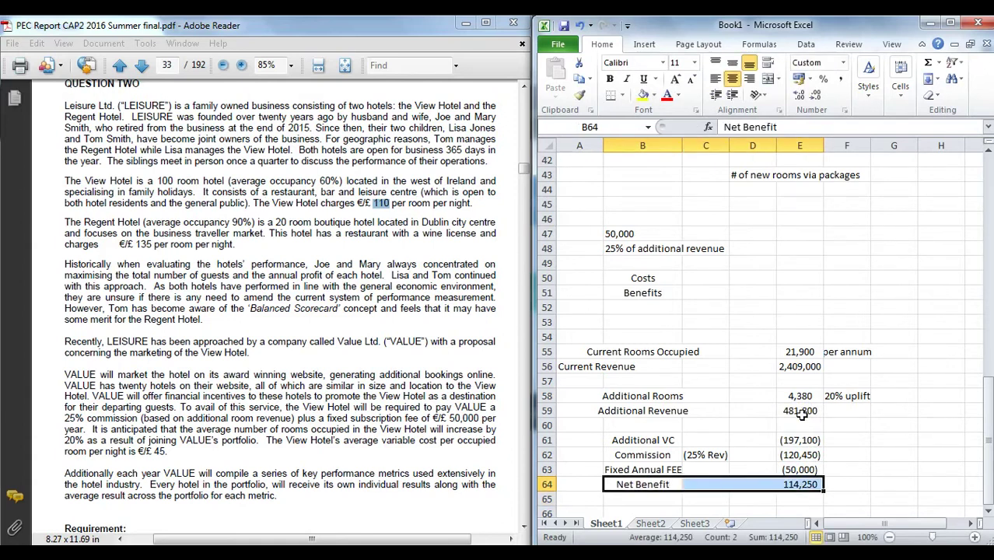
{"action": "key", "text": "ctrl+b"}
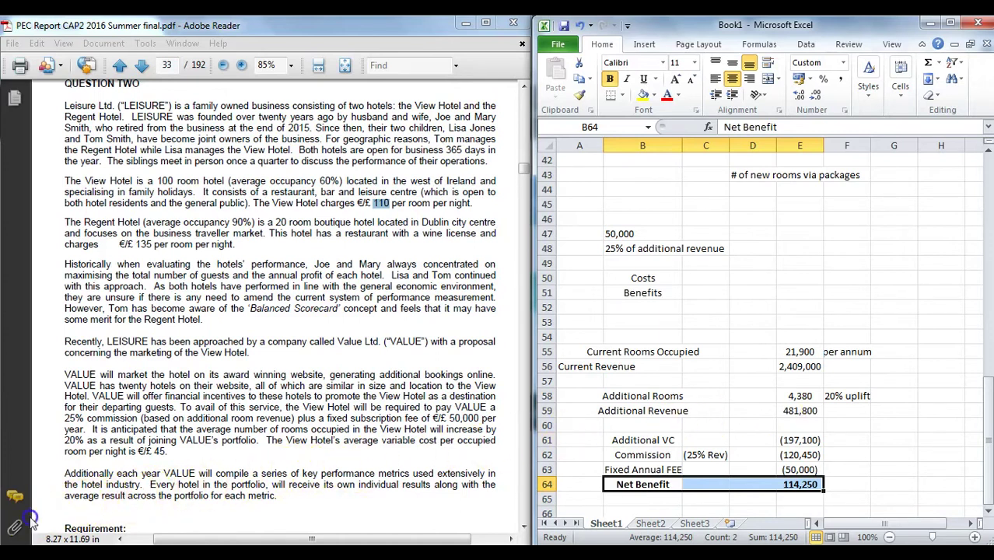
Highlight part (c)'s 'critically evaluate' requirement in the exam PDF.
{"action": "left_click", "coordinate": [359, 418]}
{"action": "scroll", "coordinate": [385, 387], "scroll_direction": "down", "scroll_amount": 3}
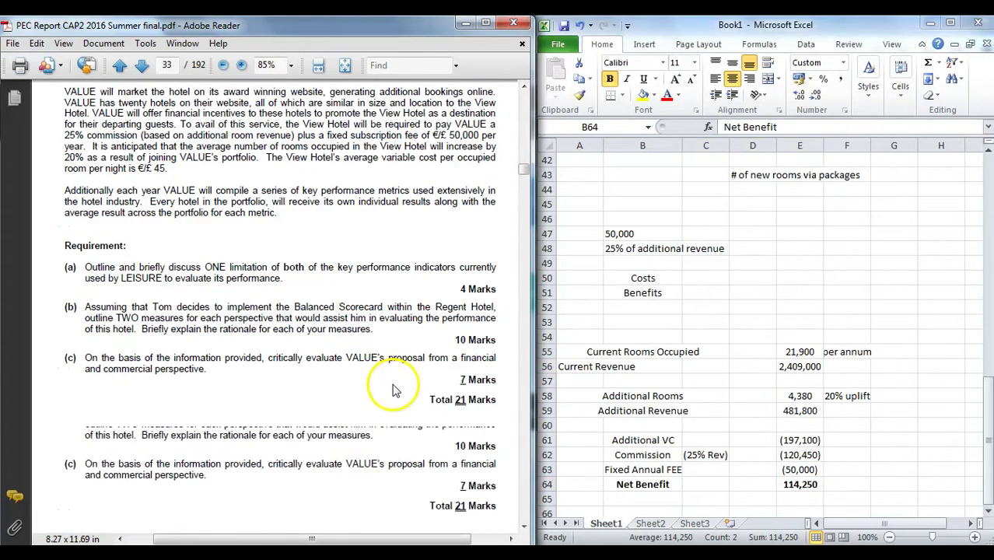
{"action": "left_click", "coordinate": [734, 386]}
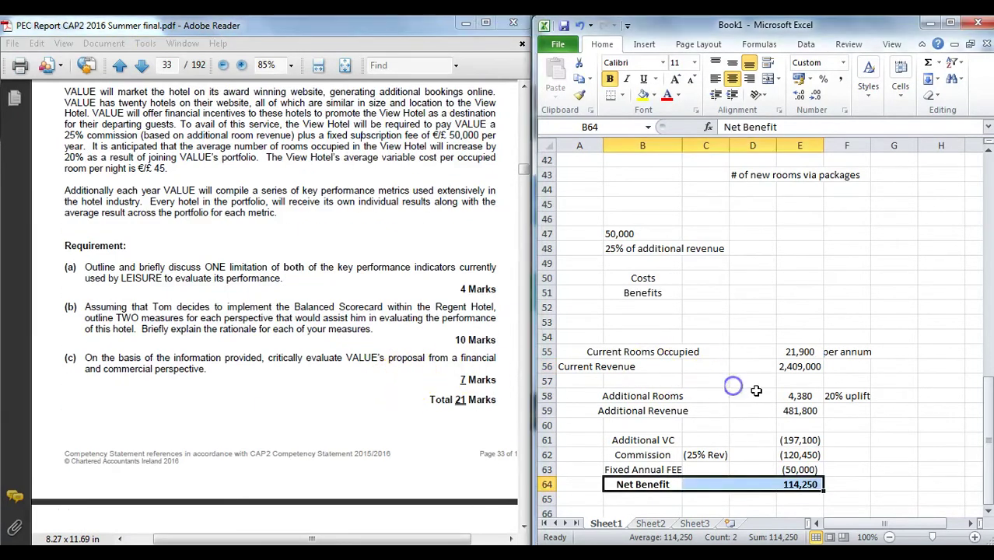
{"action": "scroll", "coordinate": [756, 391], "scroll_direction": "down", "scroll_amount": 1}
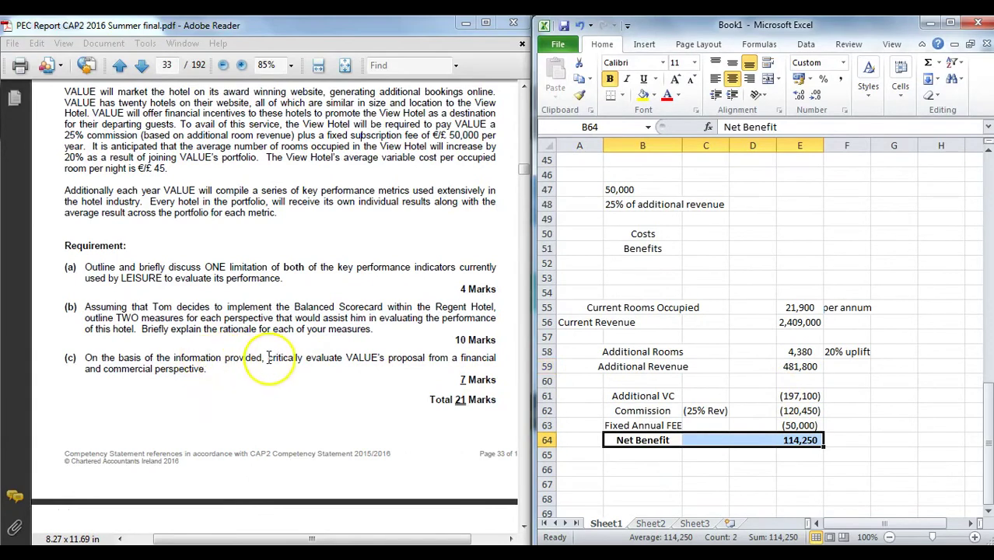
{"action": "left_click_drag", "start_coordinate": [268, 357], "coordinate": [196, 373]}
{"action": "left_click", "coordinate": [645, 422]}
{"action": "scroll", "coordinate": [653, 412], "scroll_direction": "down", "scroll_amount": 2}
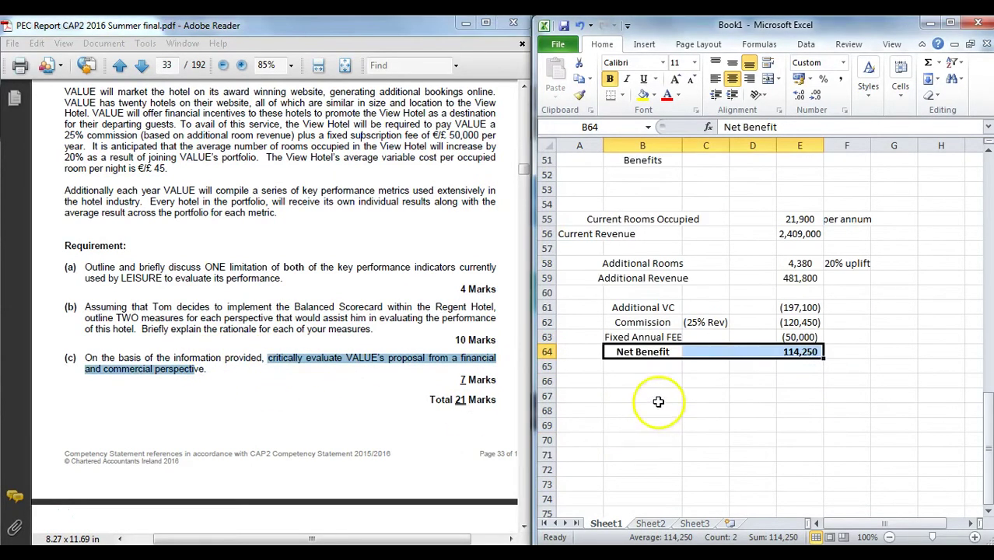
Enter the Pros heading in B67 and the Cons heading in B74.
{"action": "left_click", "coordinate": [652, 399]}
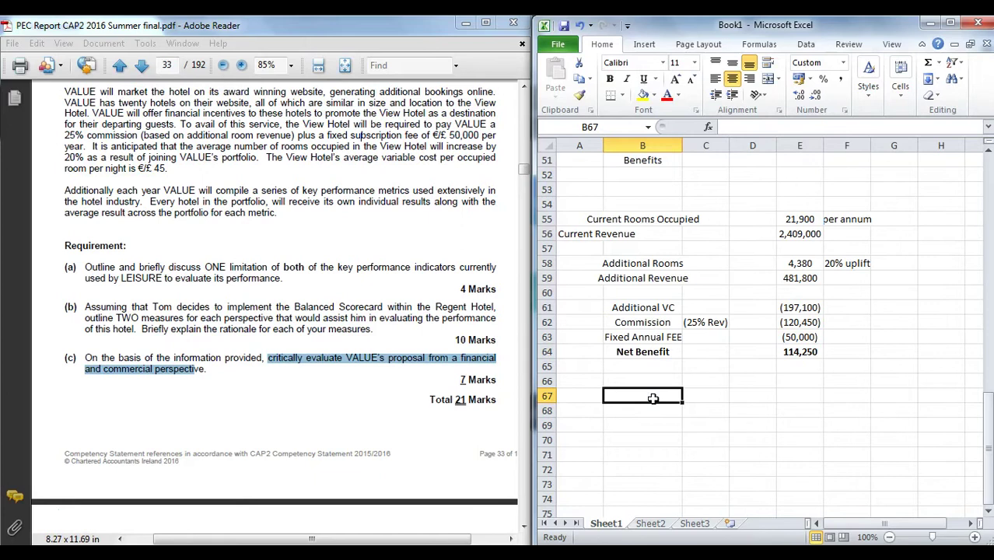
{"action": "type", "text": "pRO"}
{"action": "key", "text": "Return"}
{"action": "key", "text": "Return"}
{"action": "key", "text": "Return"}
{"action": "key", "text": "Return"}
{"action": "key", "text": "Return"}
{"action": "key", "text": "Return"}
{"action": "key", "text": "Return"}
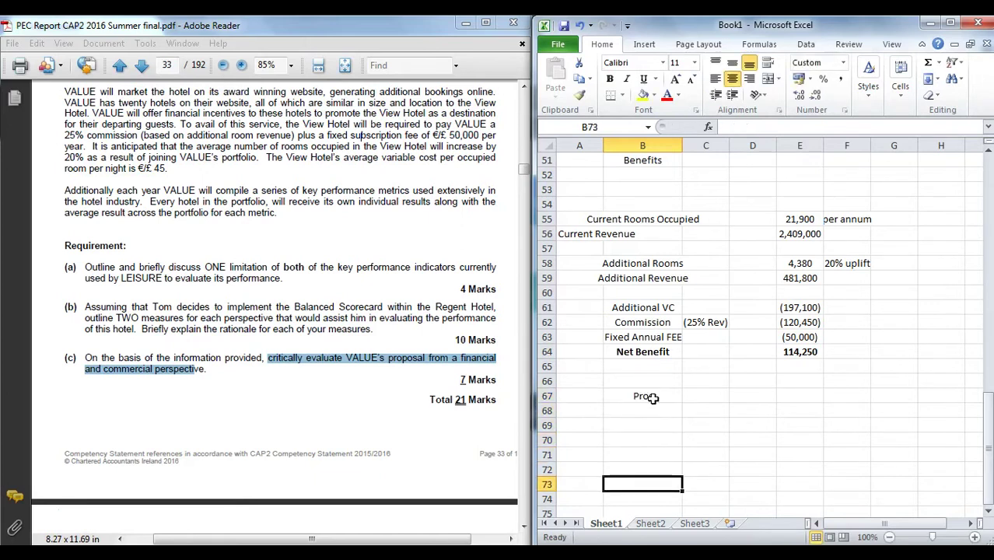
{"action": "type", "text": "Cons"}
{"action": "key", "text": "Return"}
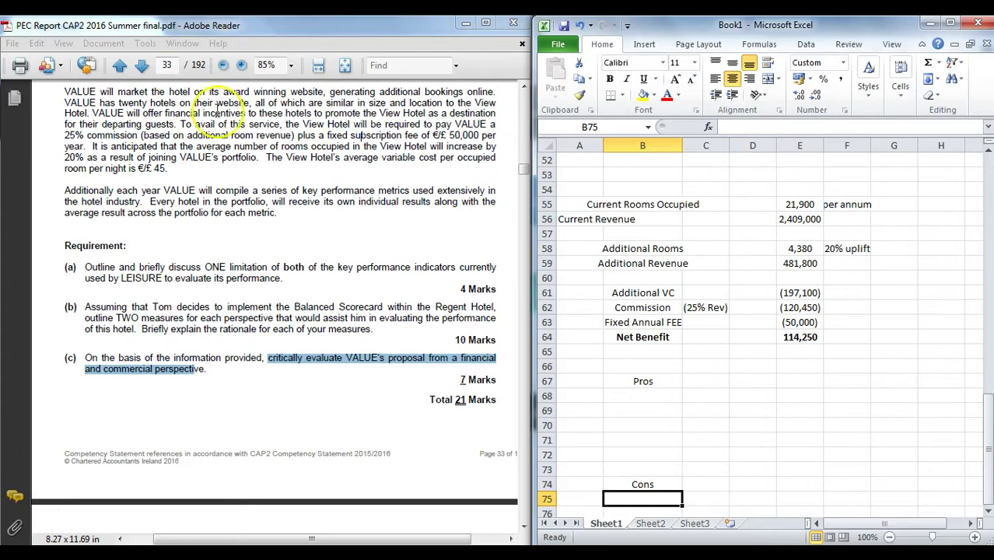
{"action": "left_click_drag", "start_coordinate": [277, 213], "coordinate": [137, 192]}
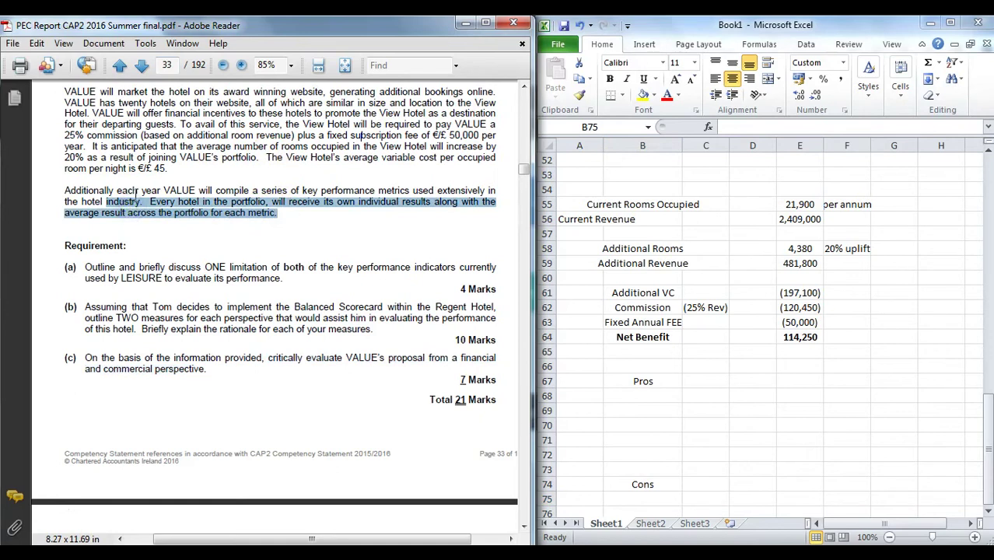
{"action": "left_click_drag", "start_coordinate": [326, 104], "coordinate": [444, 103]}
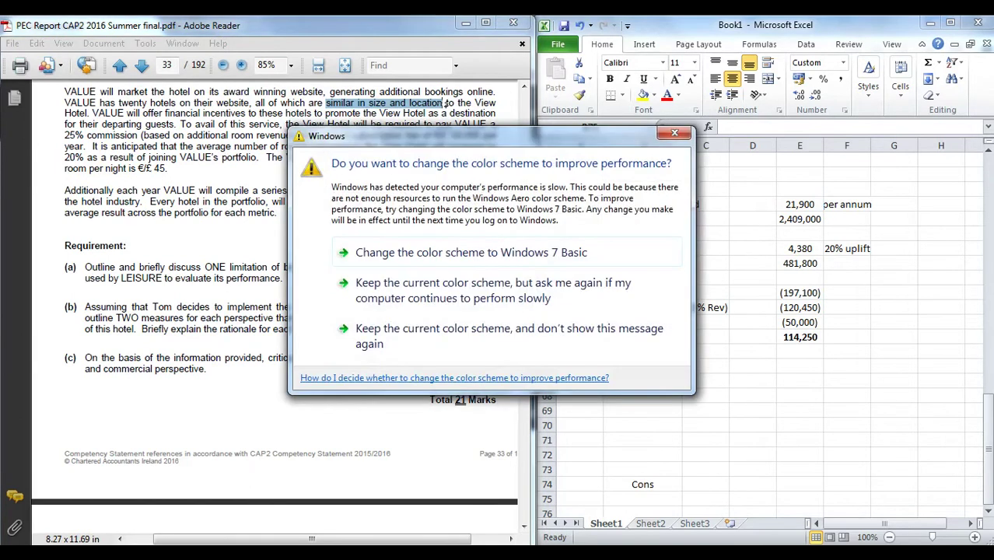
{"action": "left_click", "coordinate": [675, 133]}
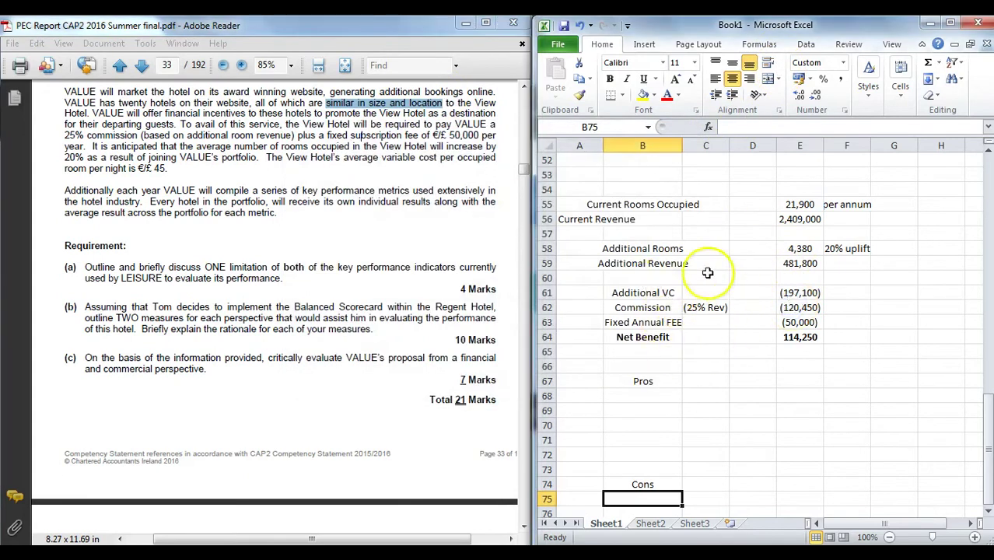
{"action": "left_click", "coordinate": [839, 249]}
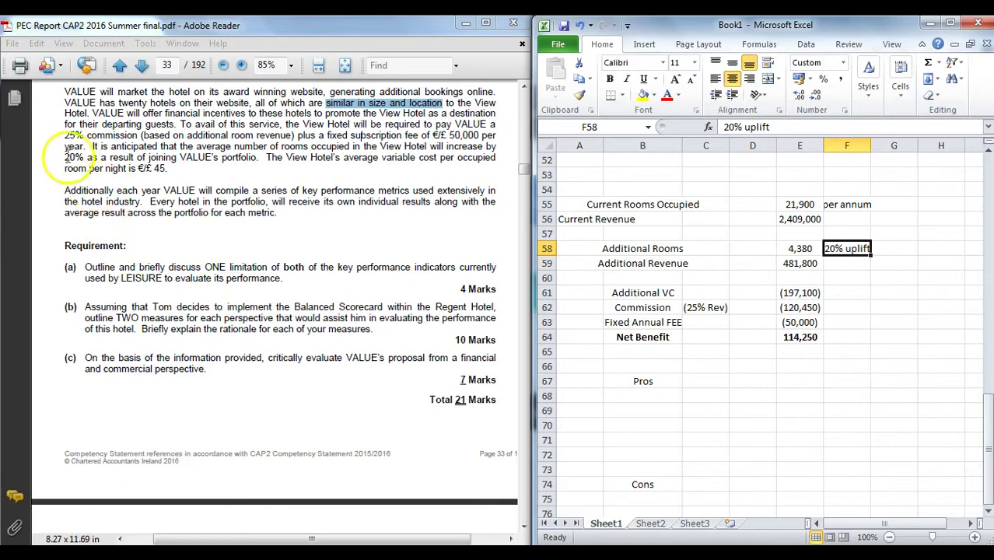
{"action": "left_click_drag", "start_coordinate": [65, 157], "coordinate": [84, 158]}
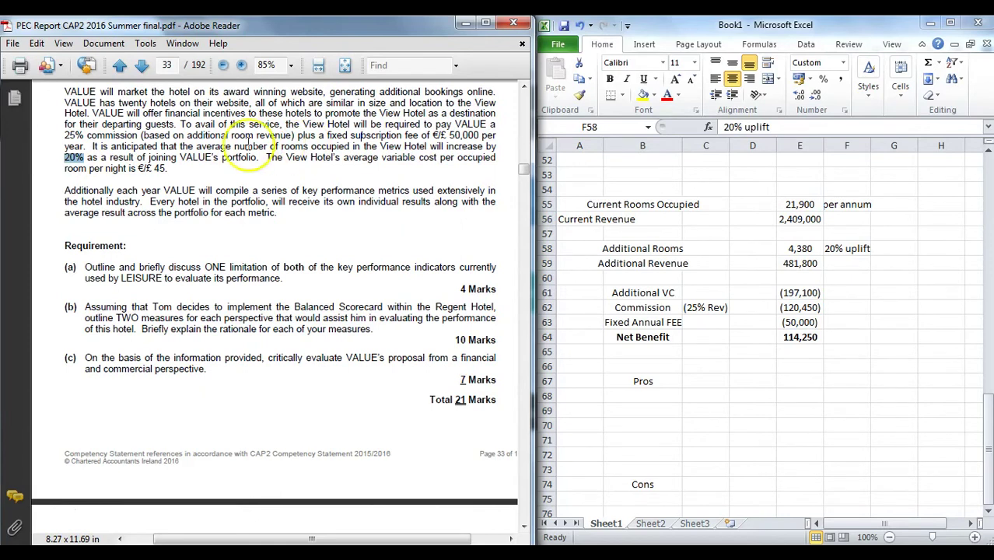
{"action": "left_click_drag", "start_coordinate": [182, 158], "coordinate": [256, 158]}
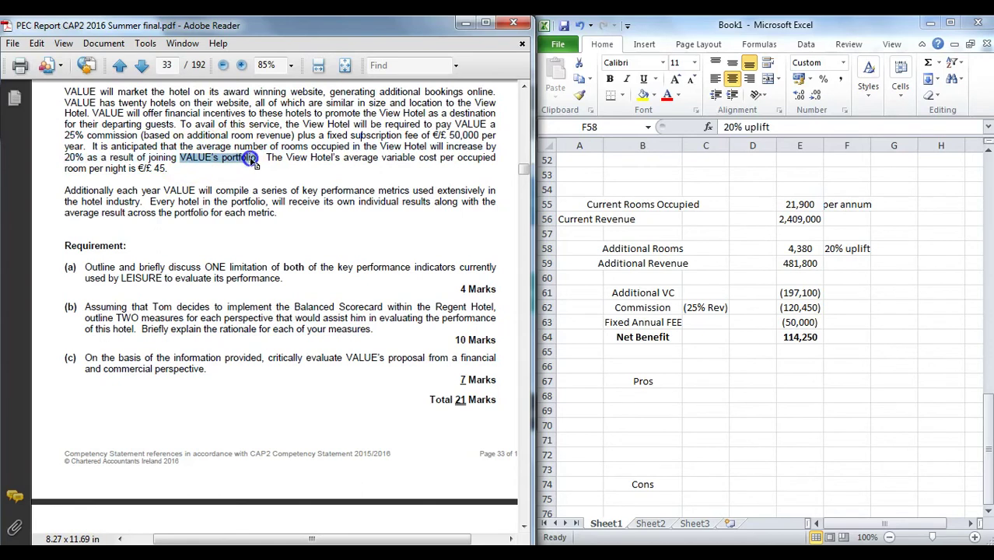
{"action": "left_click", "coordinate": [251, 169]}
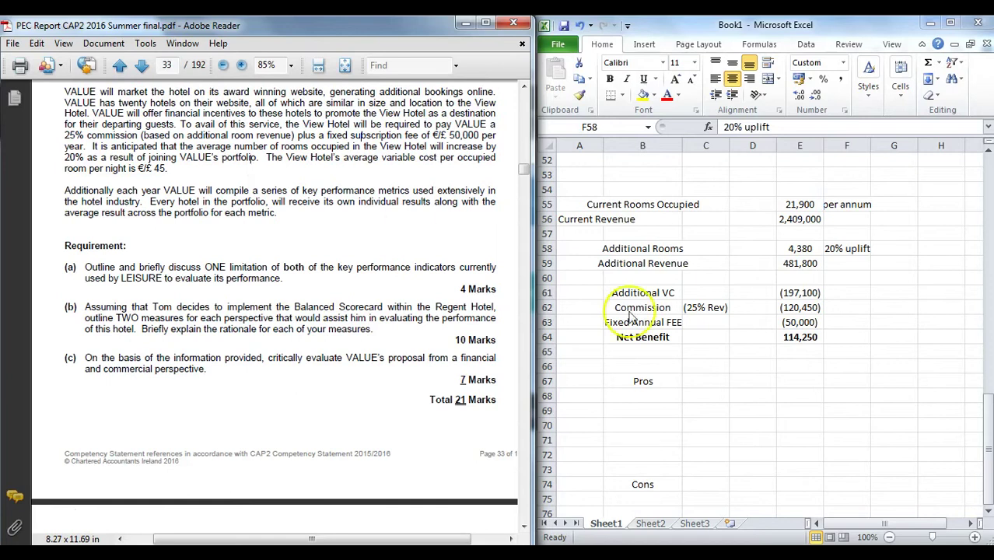
{"action": "left_click", "coordinate": [802, 322]}
{"action": "left_click_drag", "start_coordinate": [804, 322], "coordinate": [633, 327]}
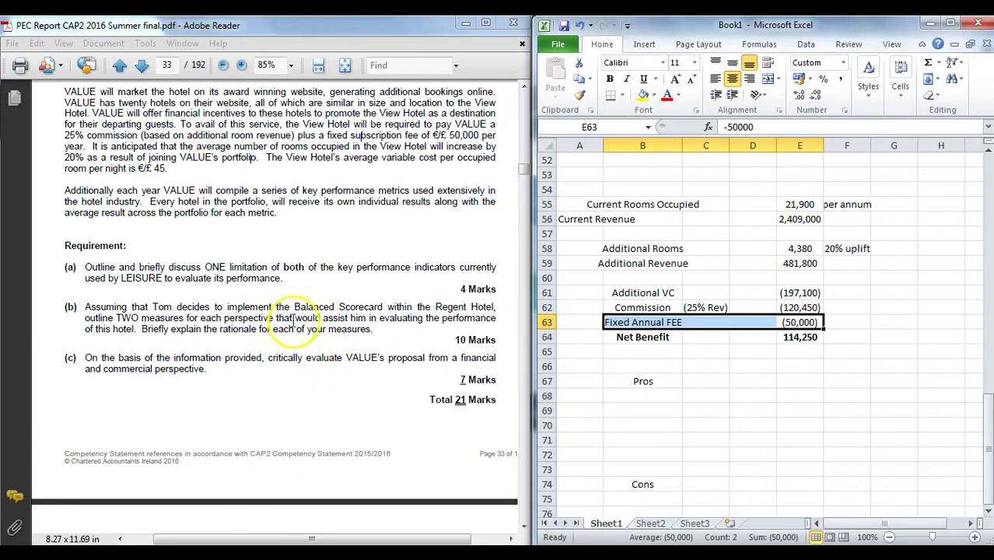
{"action": "left_click", "coordinate": [73, 137]}
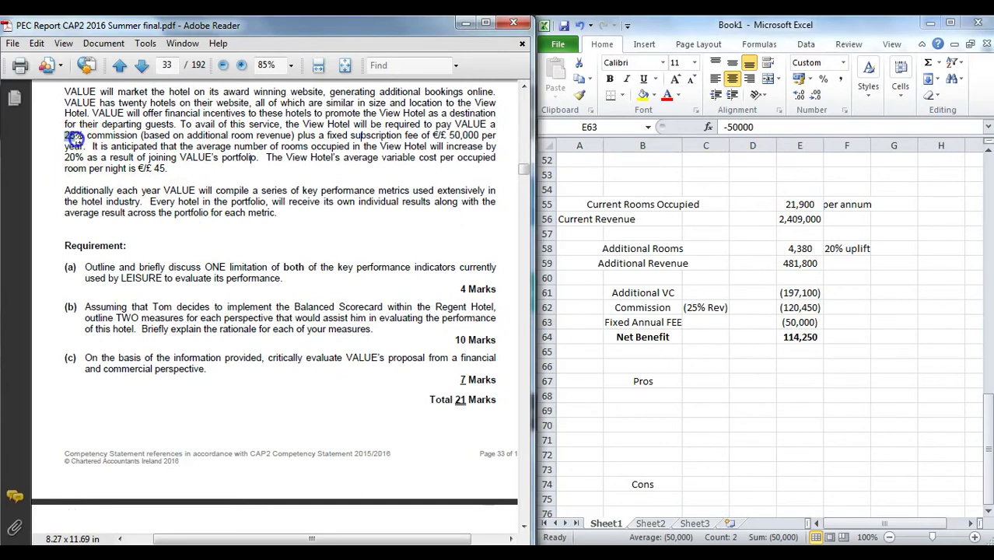
{"action": "double_click", "coordinate": [74, 138]}
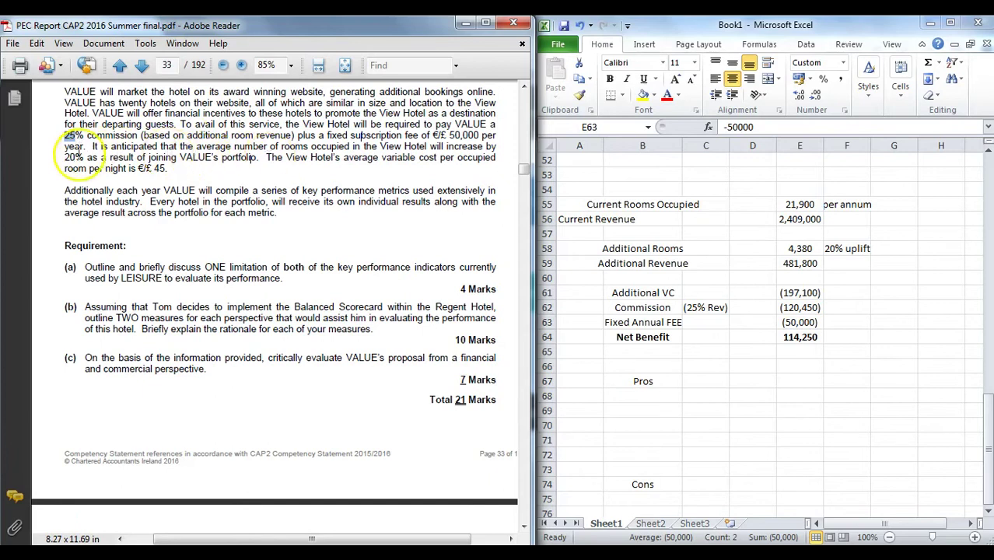
{"action": "double_click", "coordinate": [73, 156]}
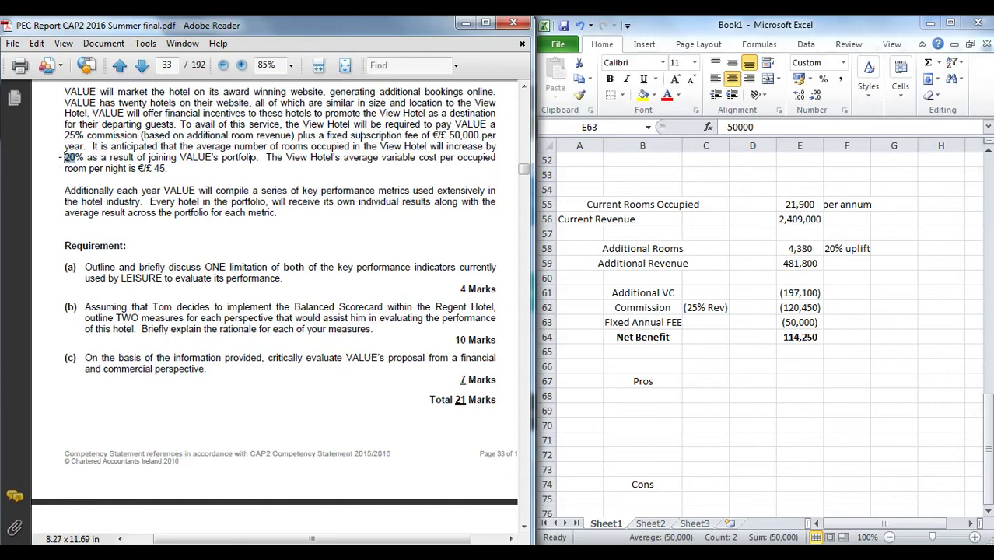
{"action": "left_click", "coordinate": [79, 165]}
{"action": "left_click_drag", "start_coordinate": [84, 136], "coordinate": [60, 139]}
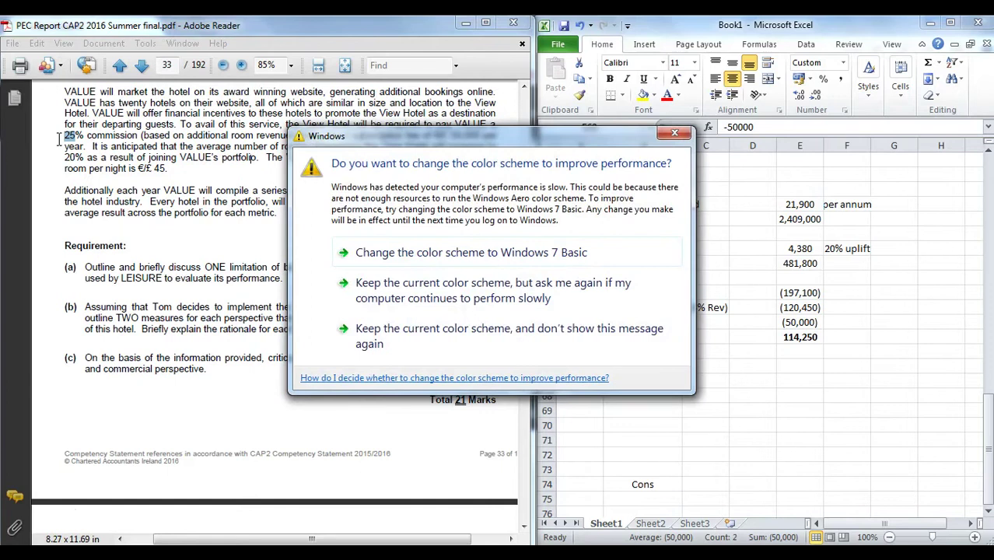
{"action": "left_click", "coordinate": [676, 134]}
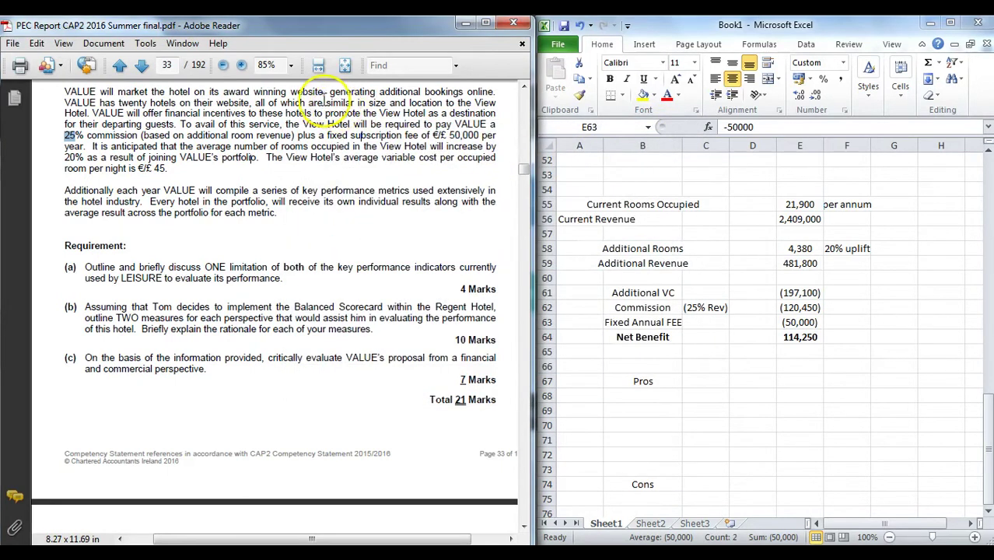
{"action": "left_click_drag", "start_coordinate": [326, 103], "coordinate": [484, 105]}
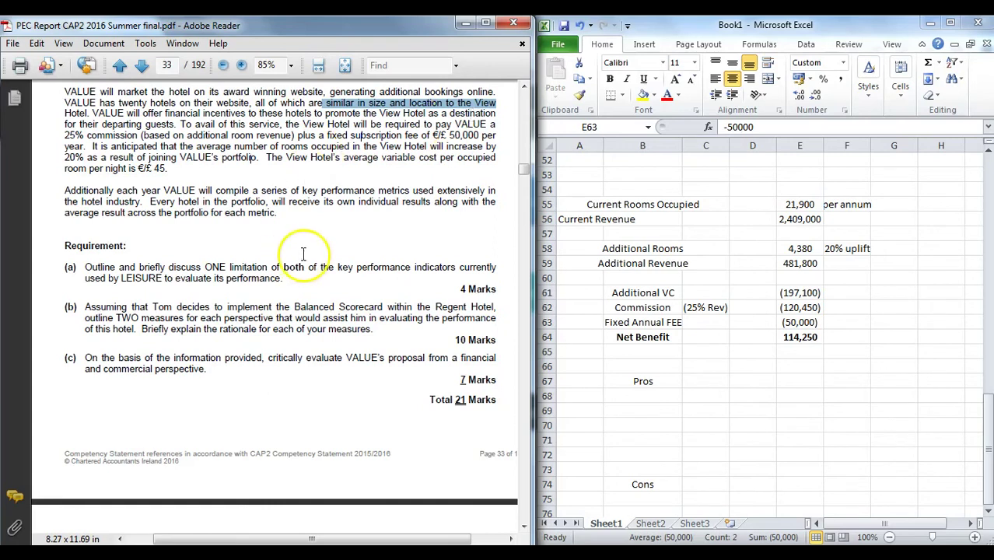
{"action": "scroll", "coordinate": [317, 250], "scroll_direction": "up", "scroll_amount": 8}
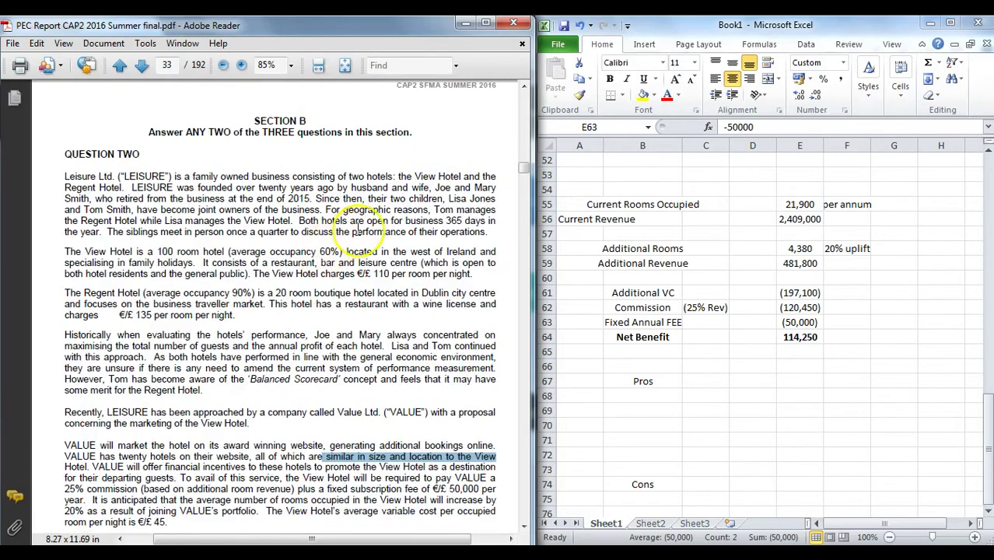
{"action": "scroll", "coordinate": [354, 229], "scroll_direction": "up", "scroll_amount": 10}
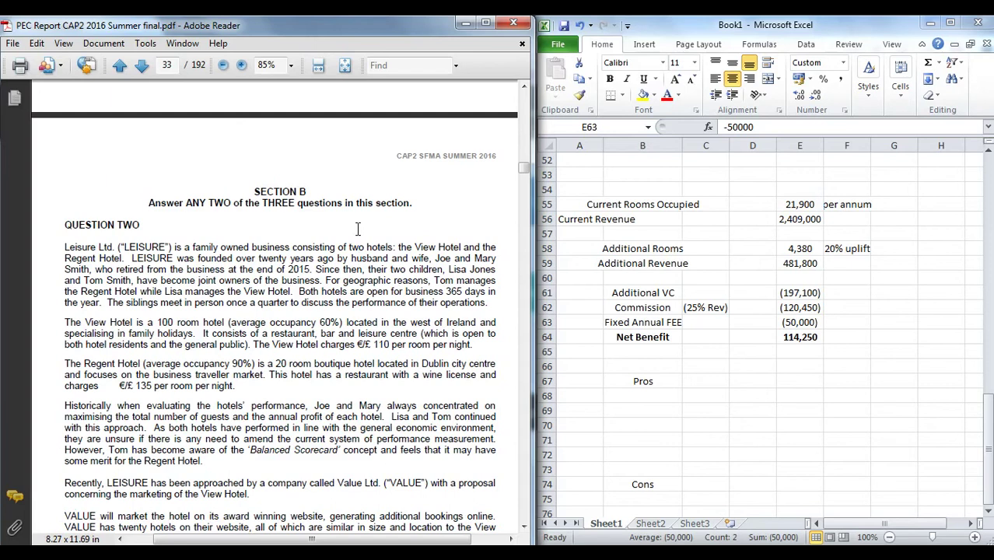
{"action": "left_click", "coordinate": [163, 66]}
{"action": "type", "text": "51"}
{"action": "key", "text": "Return"}
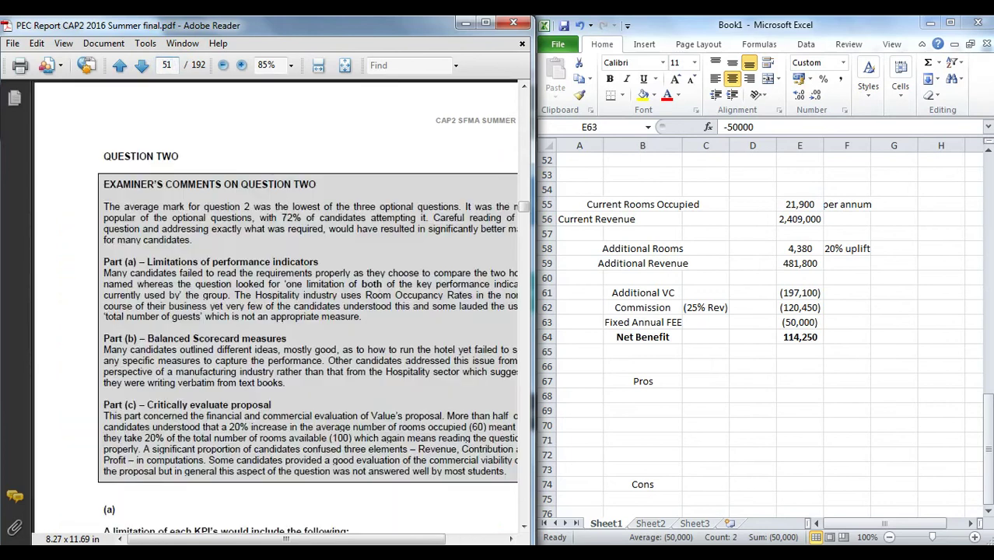
{"action": "left_click_drag", "start_coordinate": [288, 539], "coordinate": [316, 539]}
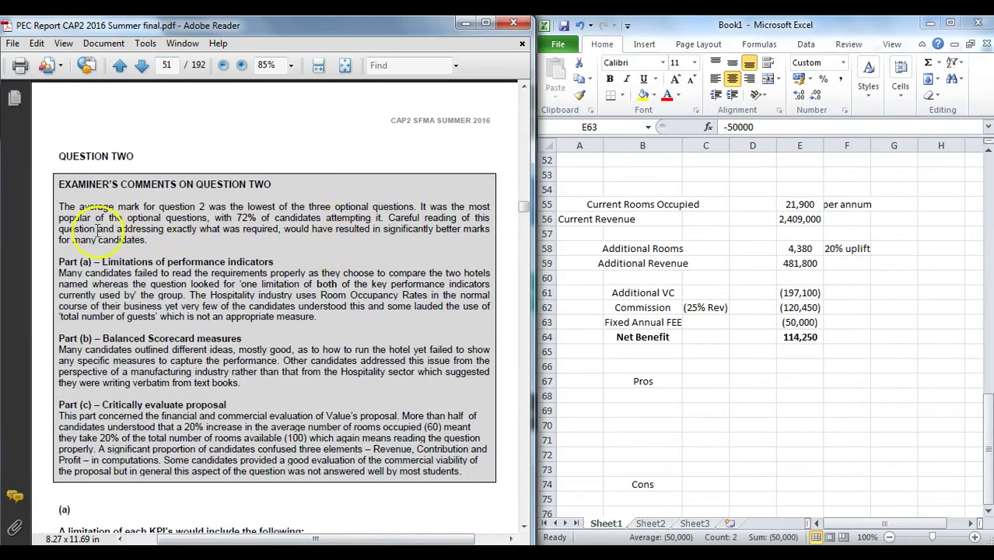
{"action": "left_click_drag", "start_coordinate": [101, 229], "coordinate": [260, 236]}
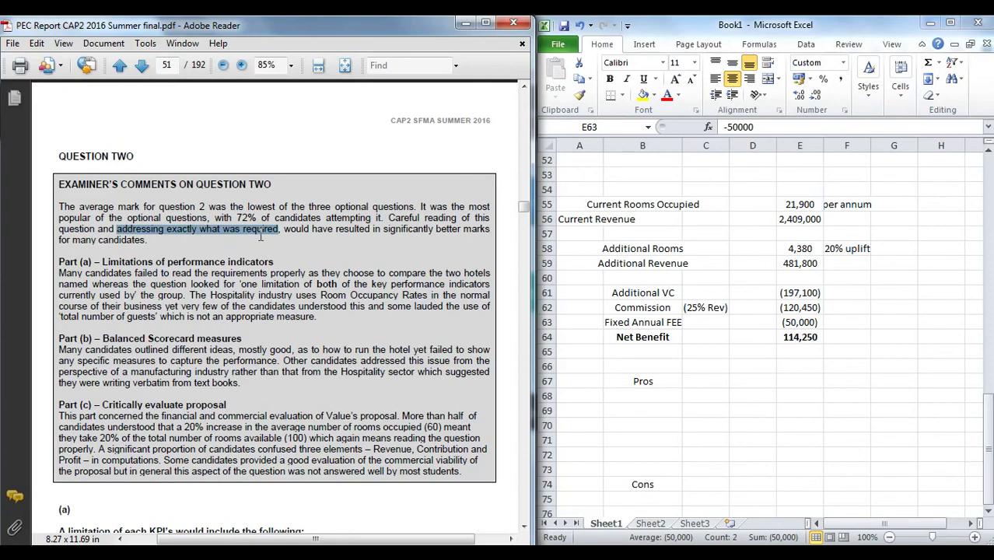
{"action": "left_click", "coordinate": [166, 67]}
{"action": "type", "text": "33"}
{"action": "key", "text": "Return"}
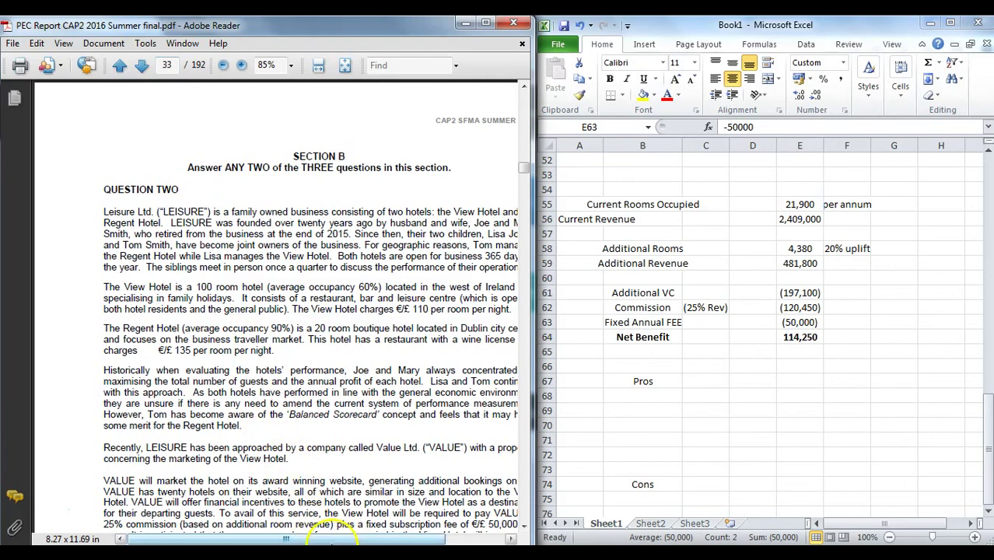
{"action": "left_click_drag", "start_coordinate": [335, 538], "coordinate": [371, 538]}
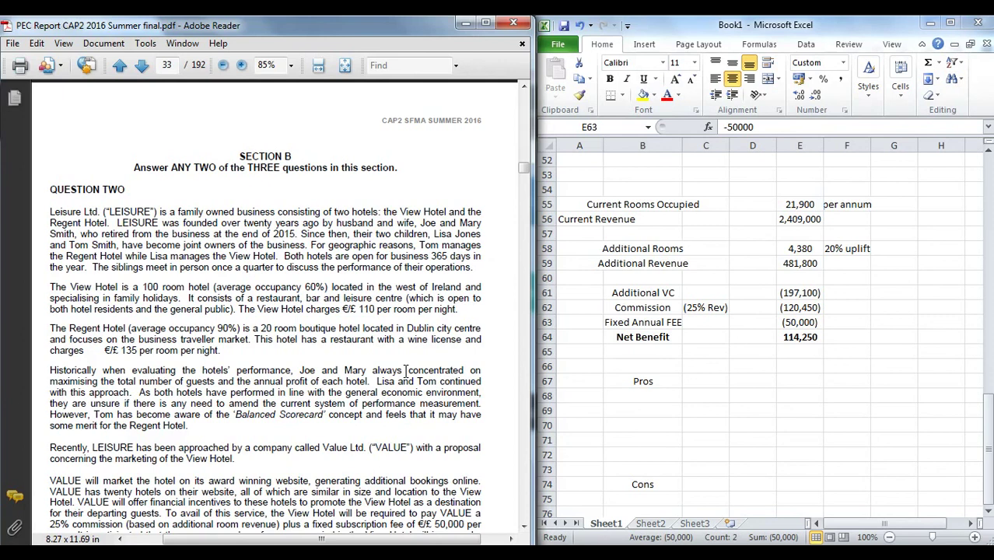
{"action": "left_click", "coordinate": [36, 520]}
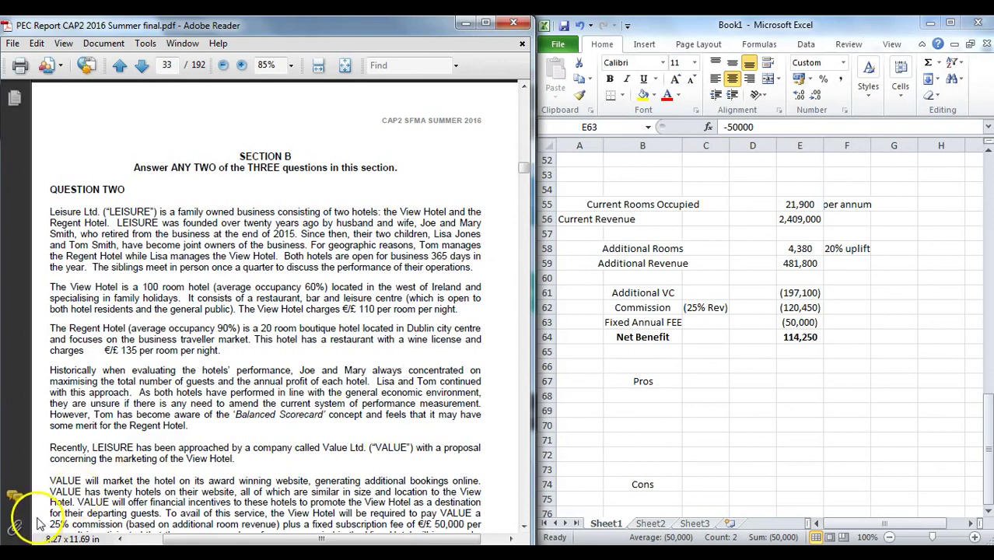